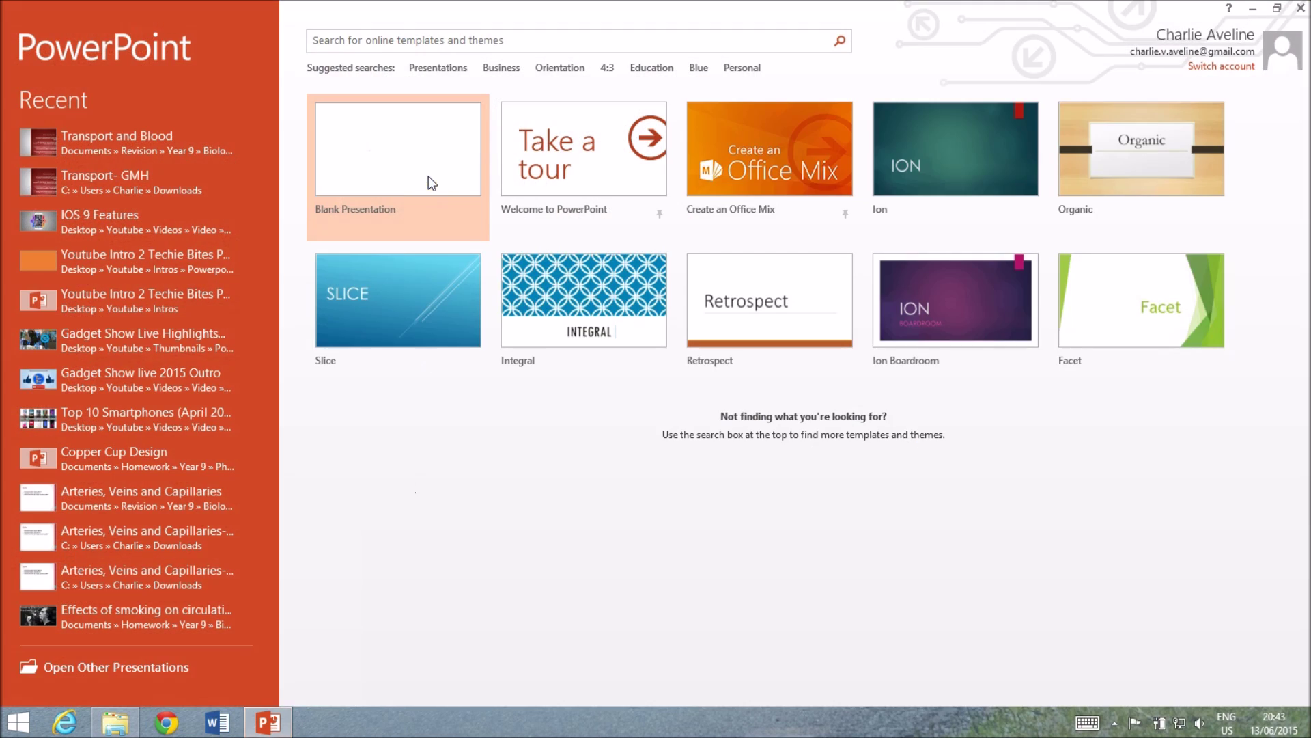
Start a new blank presentation from the PowerPoint start screen
{"action": "left_click", "coordinate": [429, 177]}
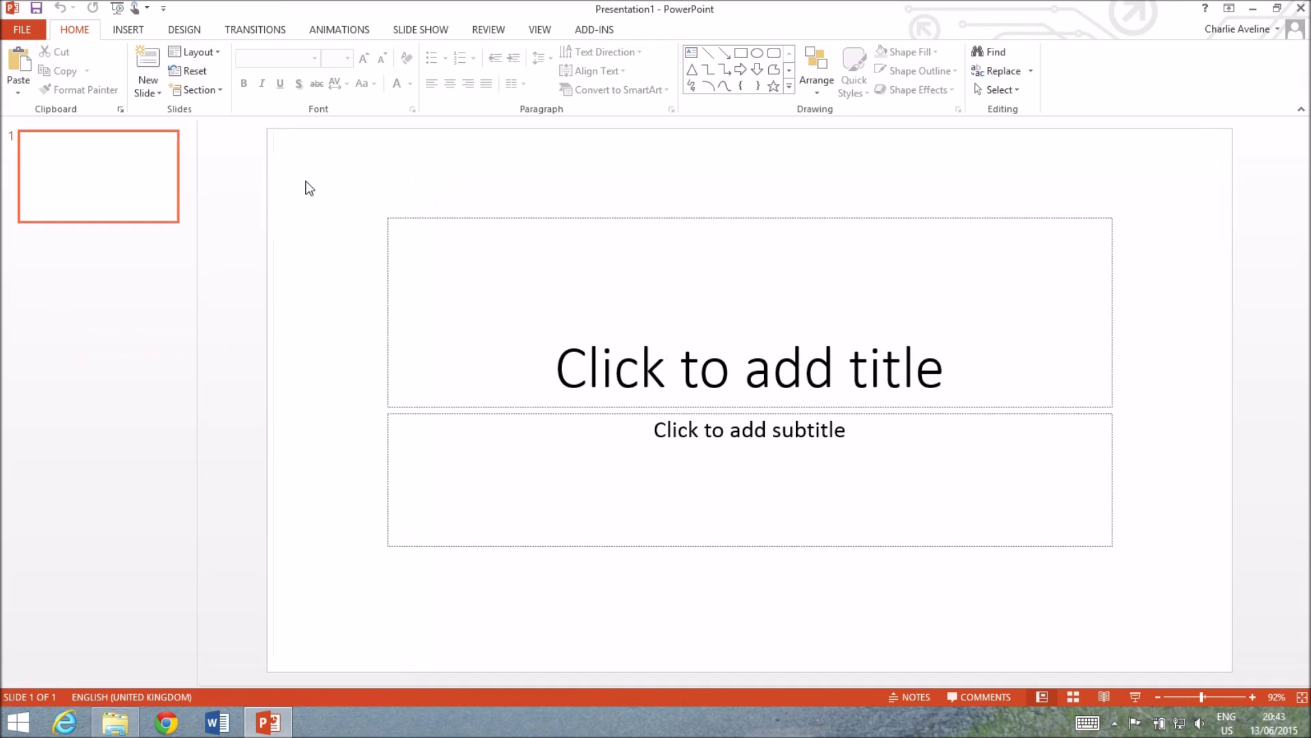
Delete the title and subtitle placeholders and give the slide a radial gradient background from the center
{"action": "left_click_drag", "start_coordinate": [307, 183], "coordinate": [1166, 650]}
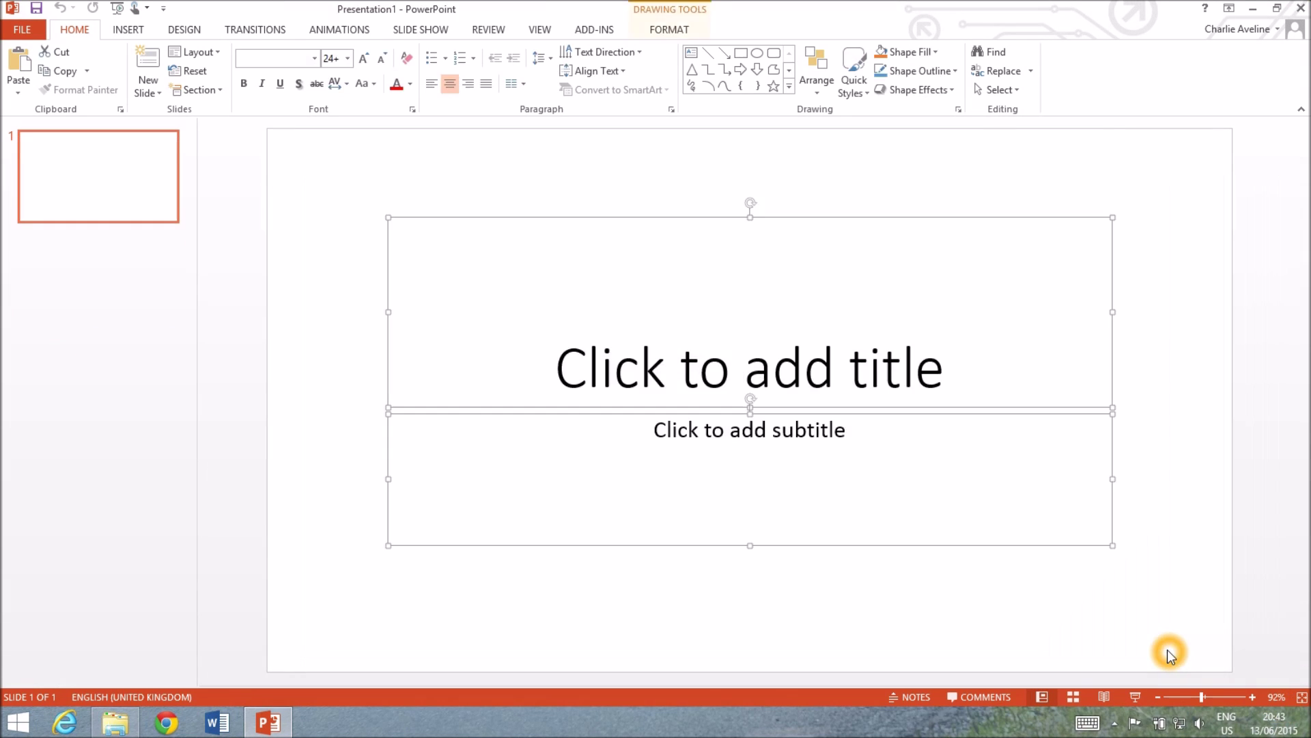
{"action": "key", "text": "Delete"}
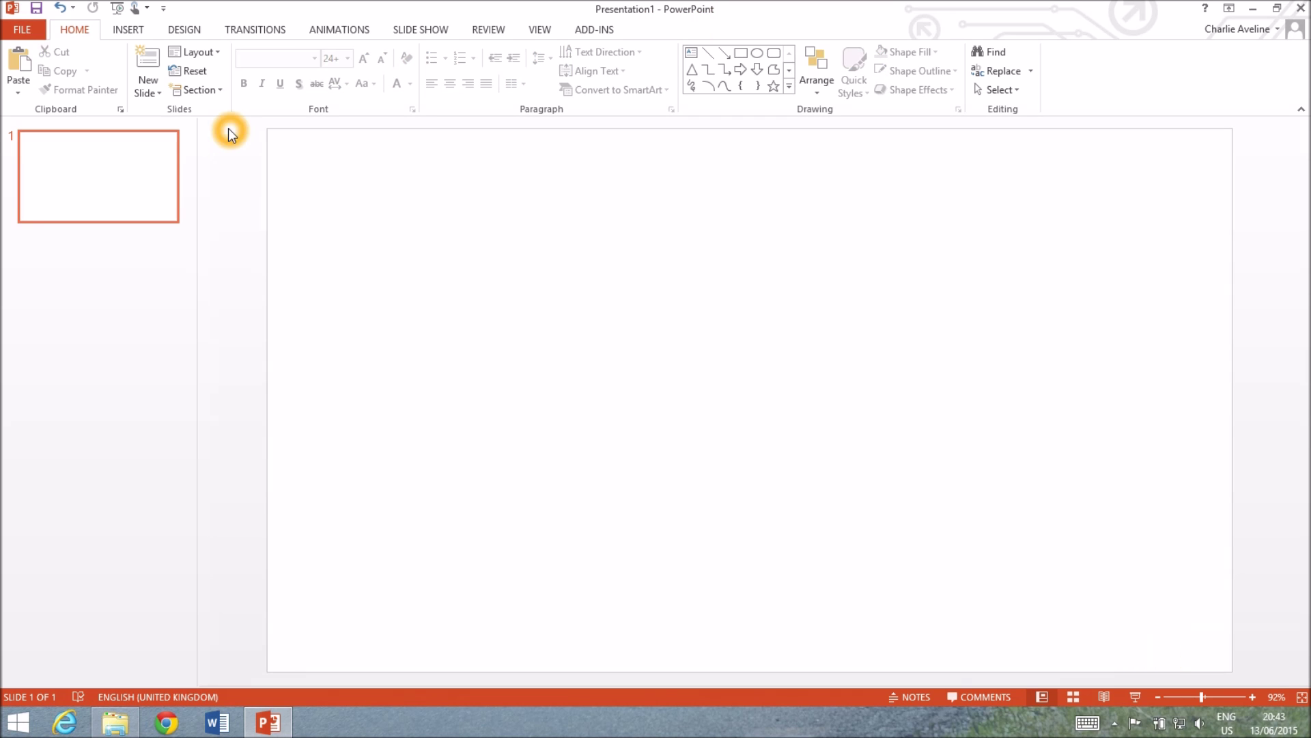
{"action": "left_click", "coordinate": [191, 32]}
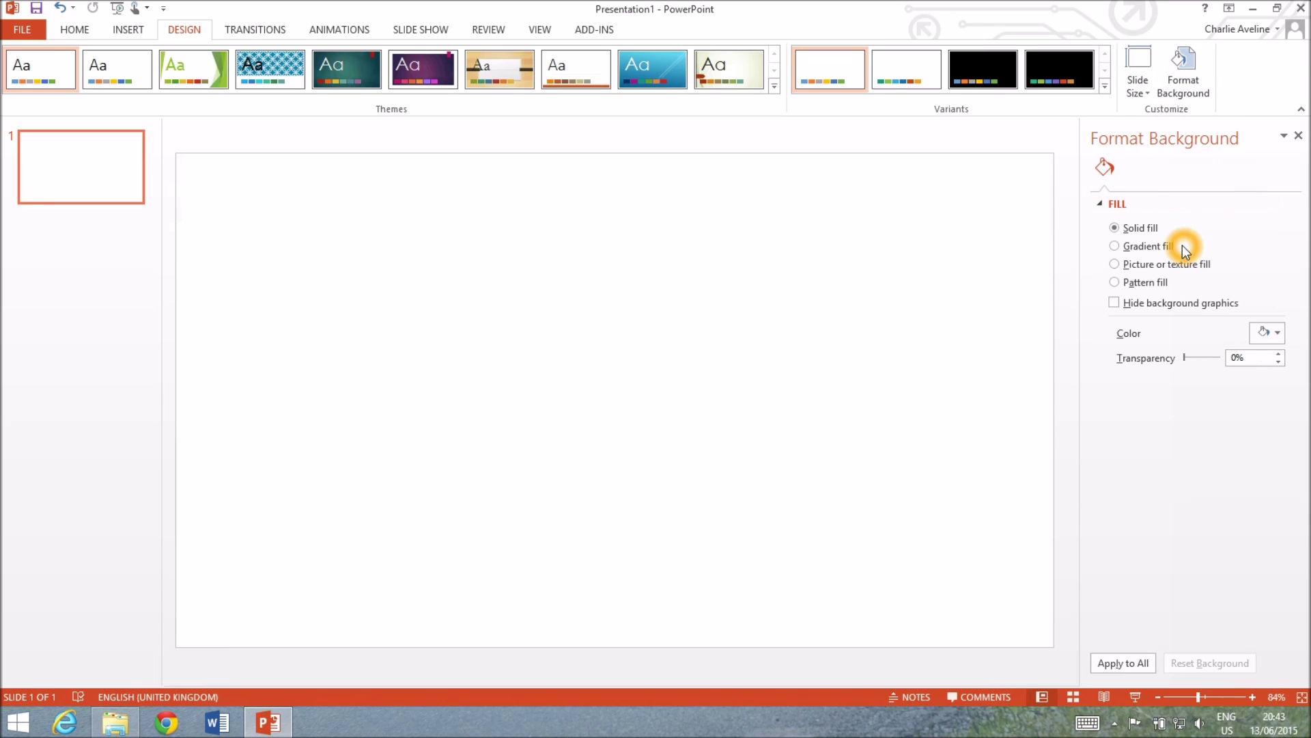
{"action": "left_click", "coordinate": [1114, 246]}
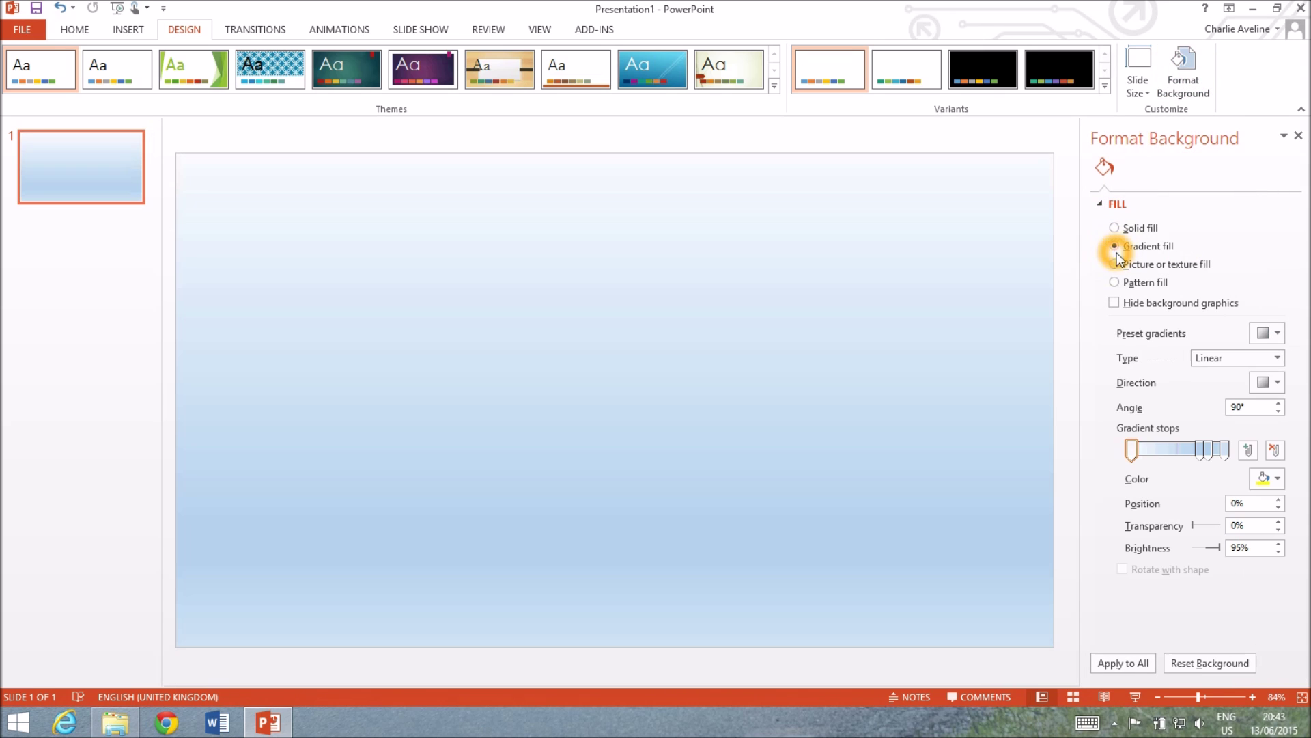
{"action": "left_click", "coordinate": [1225, 358]}
{"action": "left_click", "coordinate": [1233, 389]}
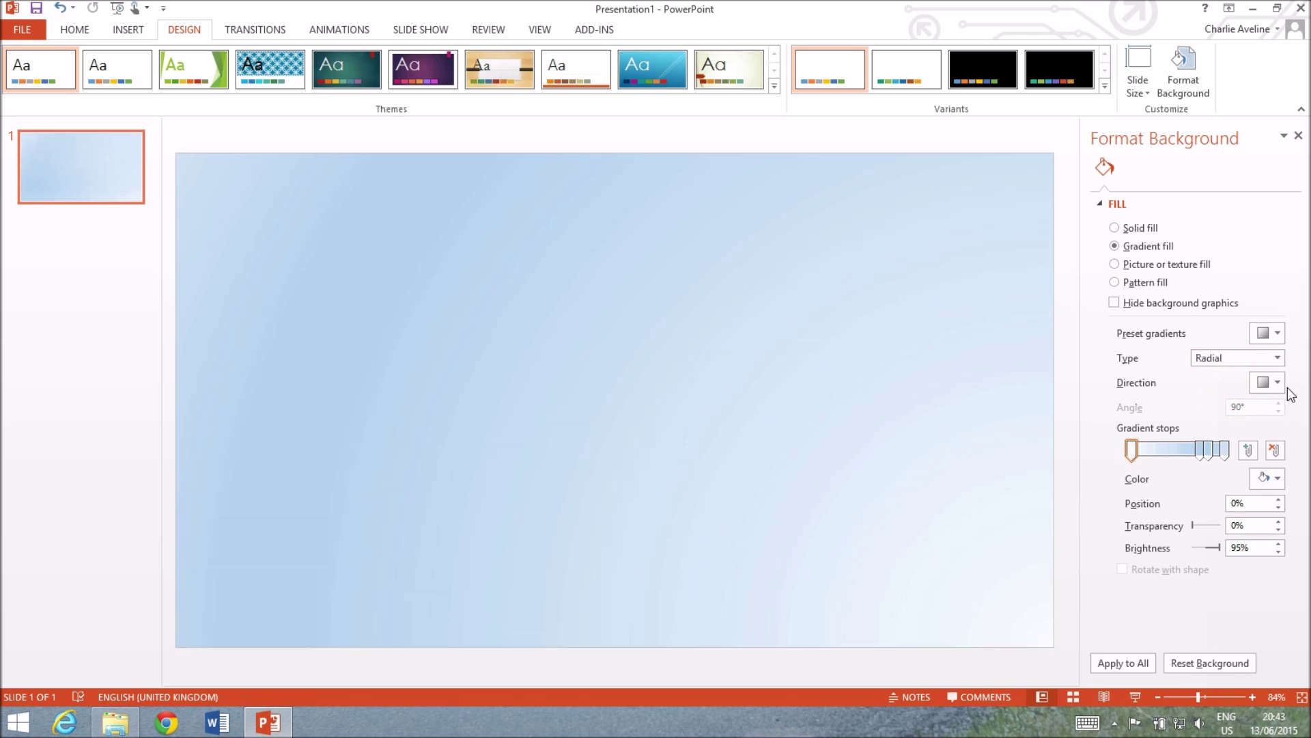
{"action": "left_click", "coordinate": [1267, 384]}
{"action": "left_click", "coordinate": [1222, 424]}
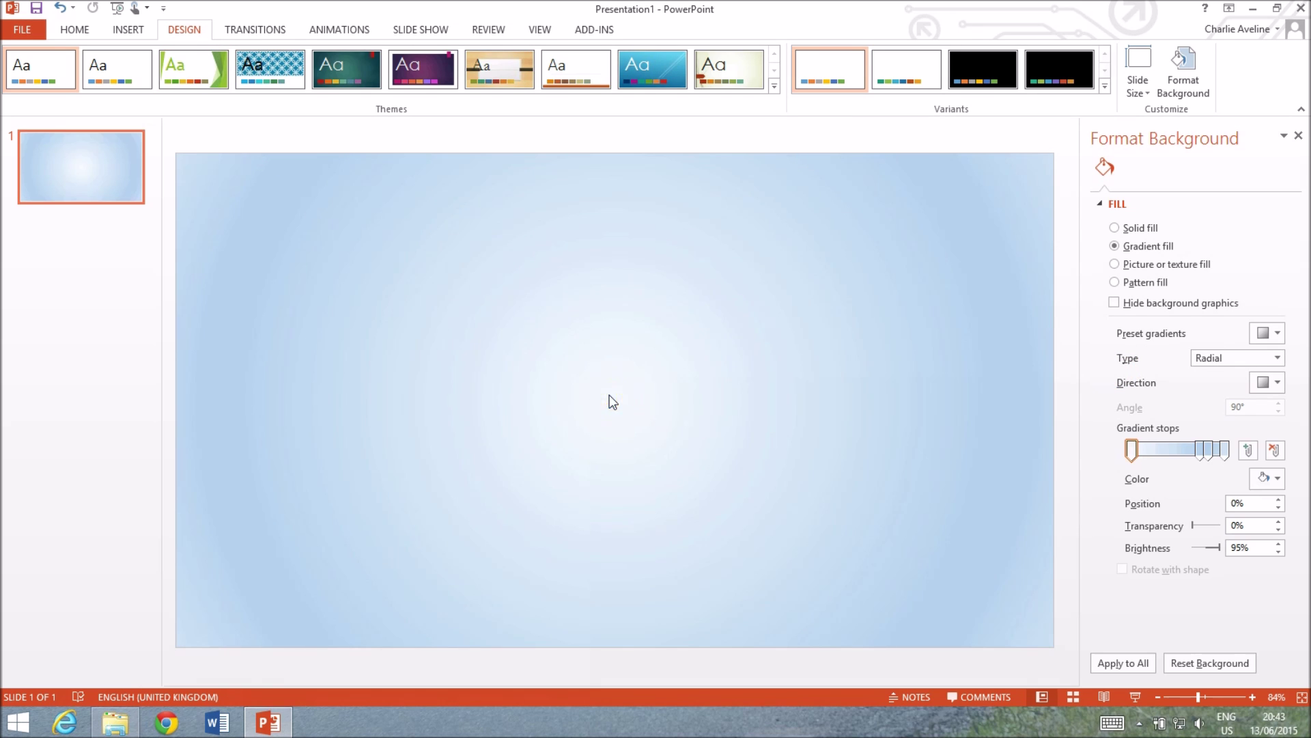
{"action": "left_click", "coordinate": [1300, 137]}
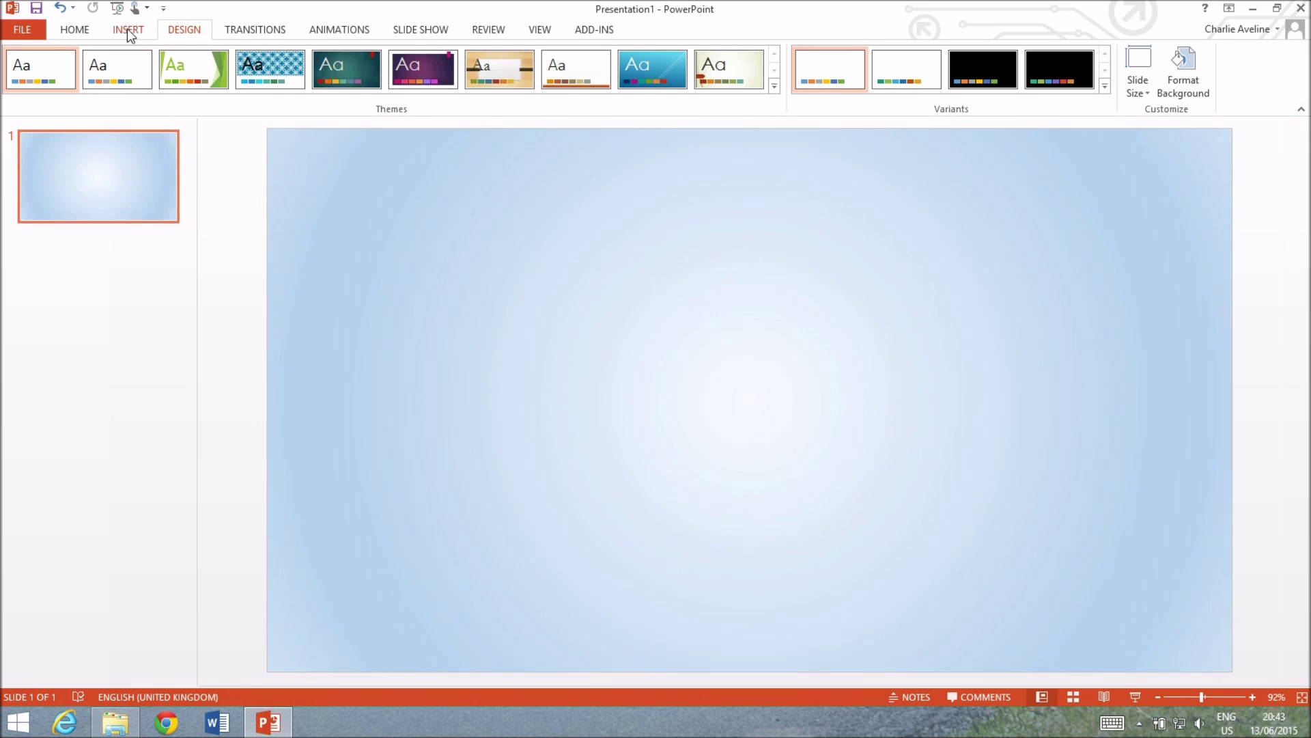
Draw a wide text box across the slide's middle containing 'Techie Bites'
{"action": "left_click", "coordinate": [127, 32]}
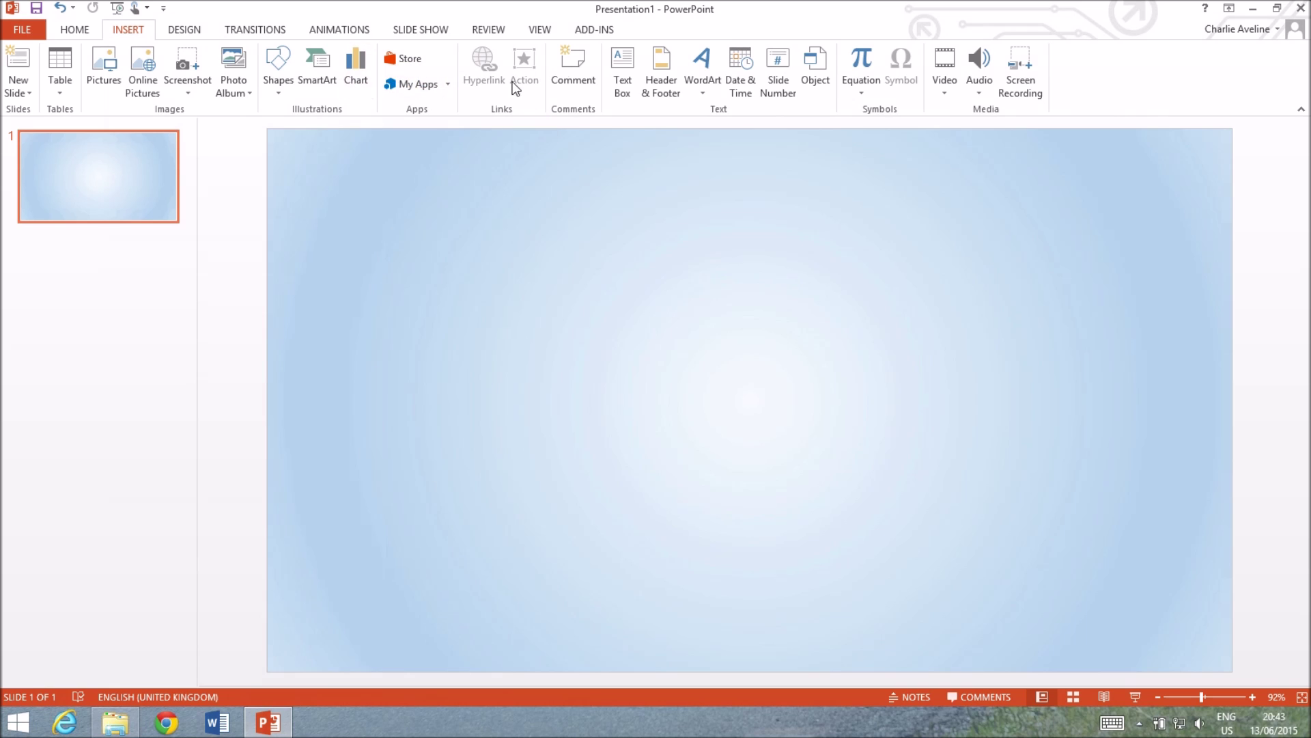
{"action": "left_click", "coordinate": [622, 83]}
{"action": "left_click_drag", "start_coordinate": [328, 277], "coordinate": [1151, 511]}
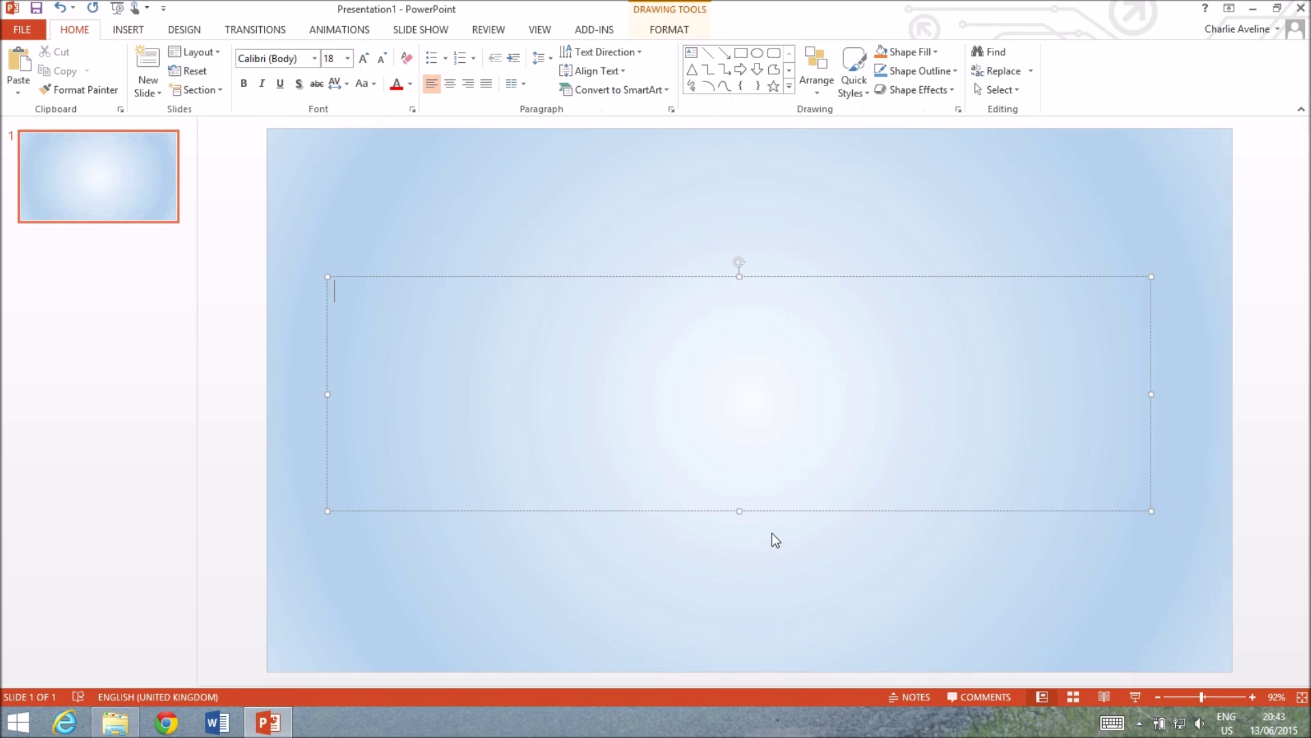
{"action": "type", "text": "Techie"}
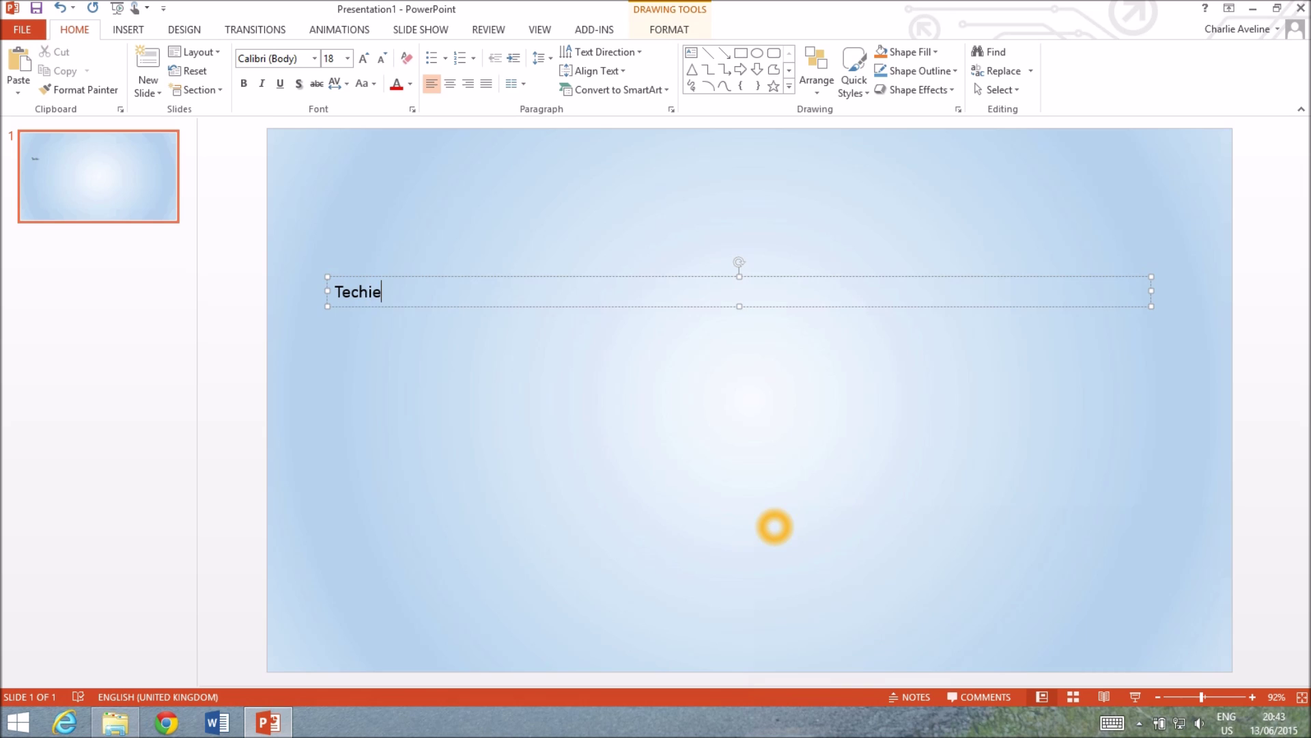
{"action": "type", "text": " Bites"}
Make the 'Techie Bites' text centred, 96 pt, with a text shadow
{"action": "double_click", "coordinate": [401, 294]}
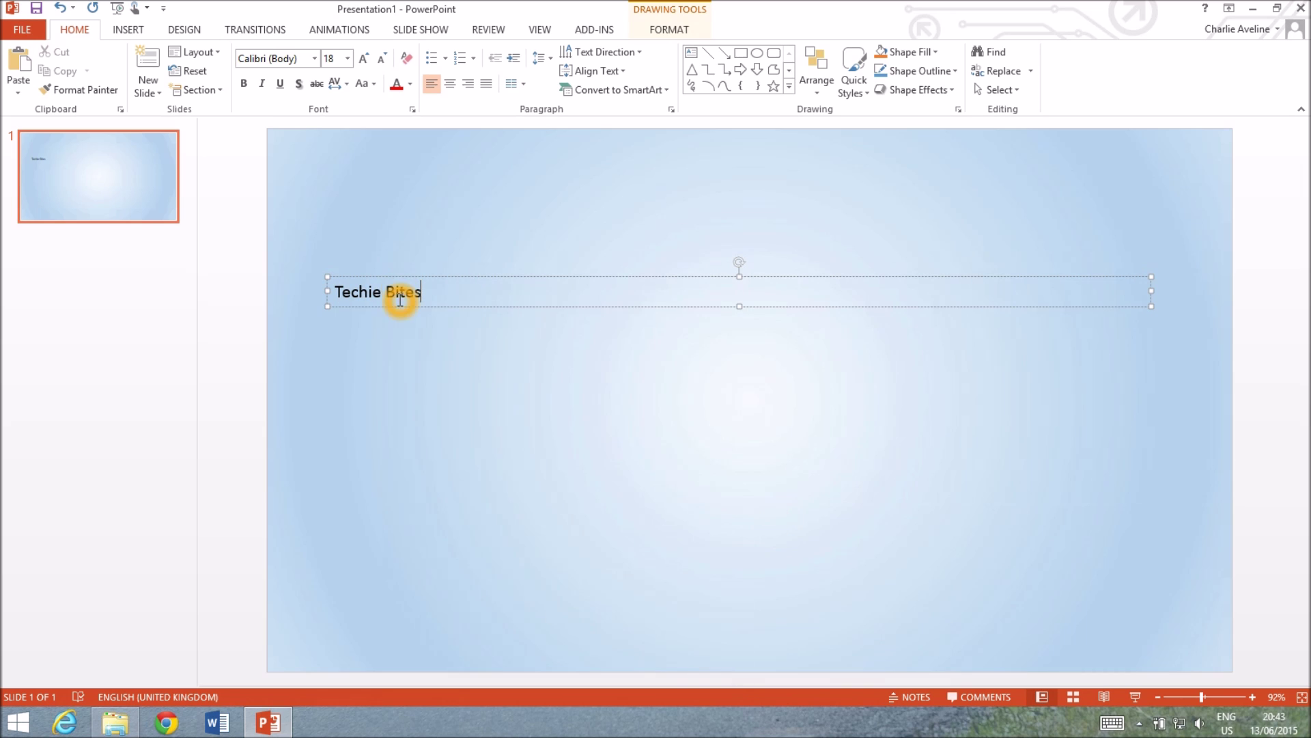
{"action": "left_click", "coordinate": [449, 83]}
{"action": "left_click", "coordinate": [347, 58]}
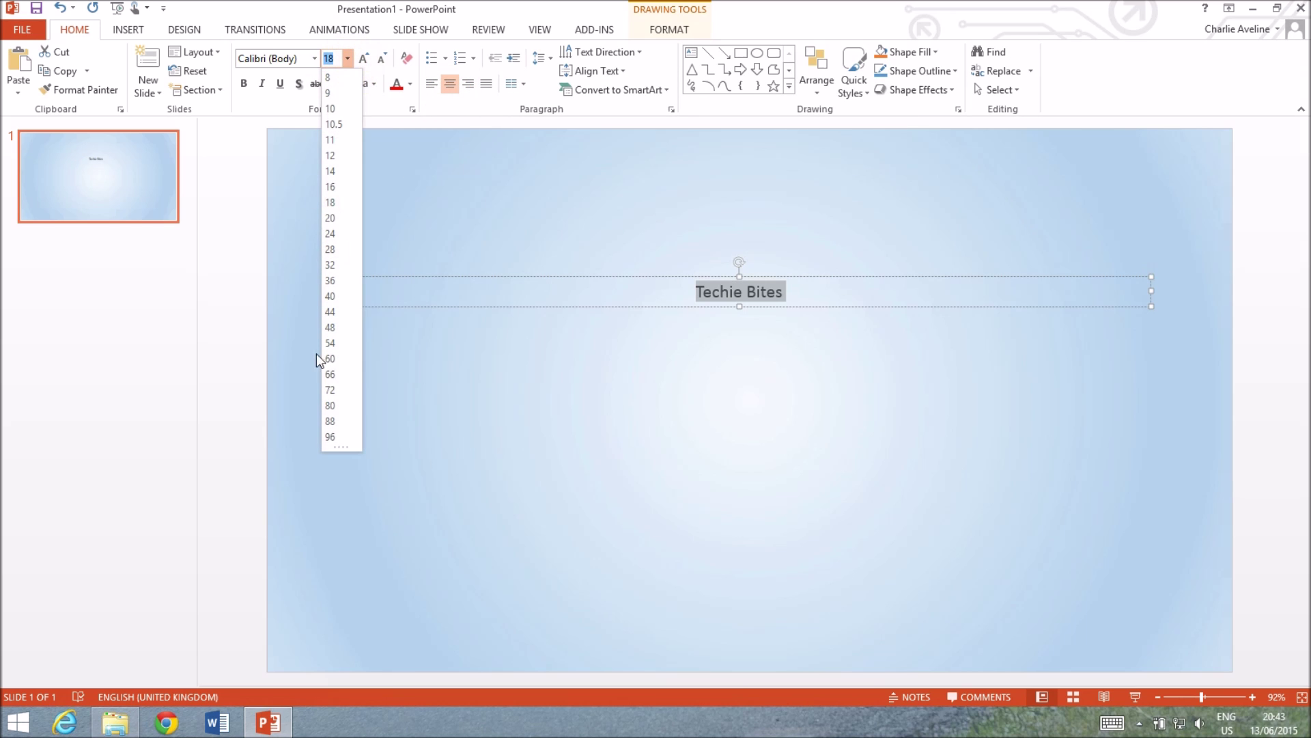
{"action": "left_click", "coordinate": [329, 438]}
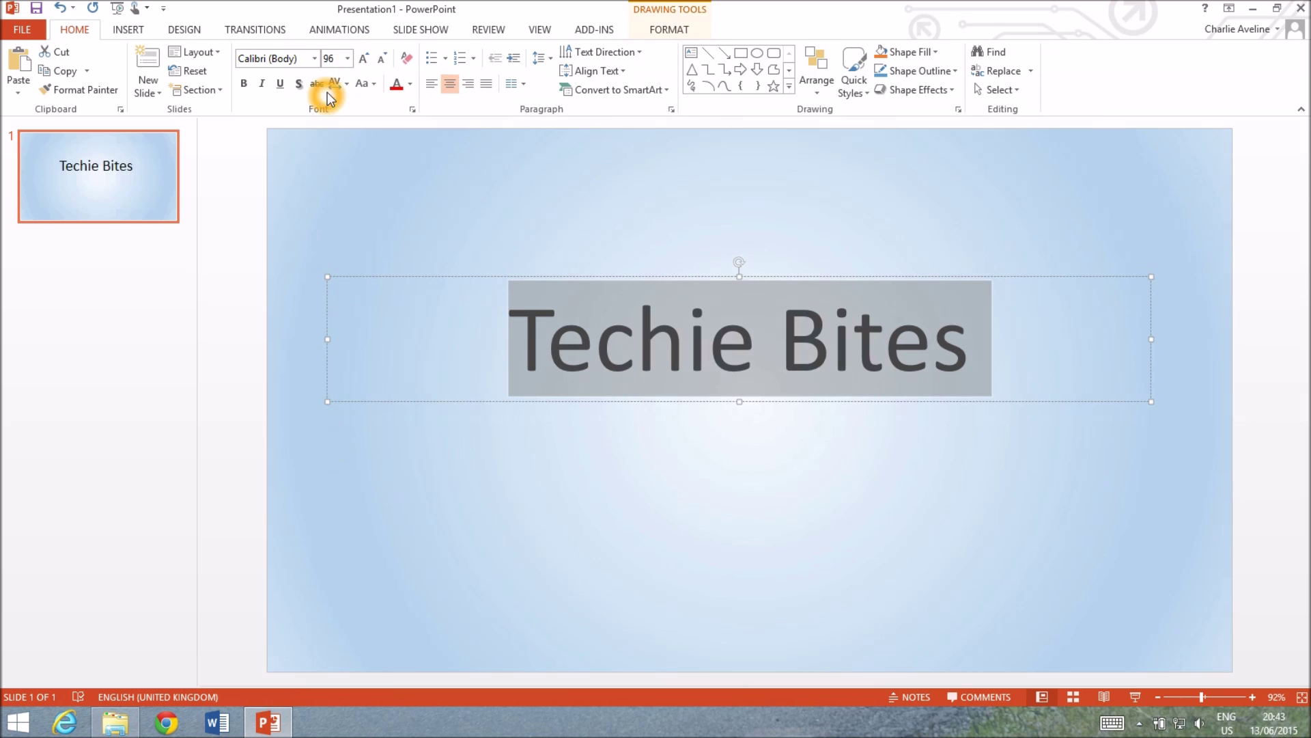
{"action": "left_click", "coordinate": [299, 83]}
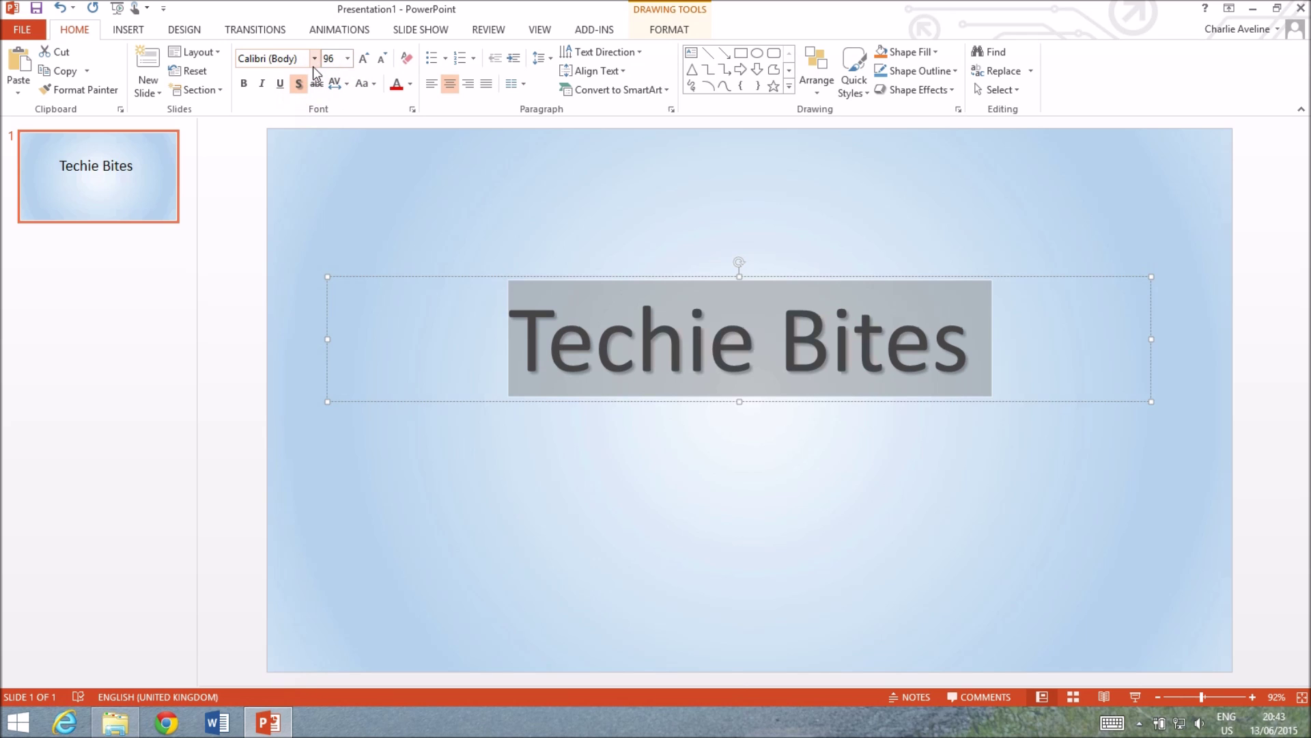
Set the 'Techie Bites' font to Generica
{"action": "left_click", "coordinate": [314, 59]}
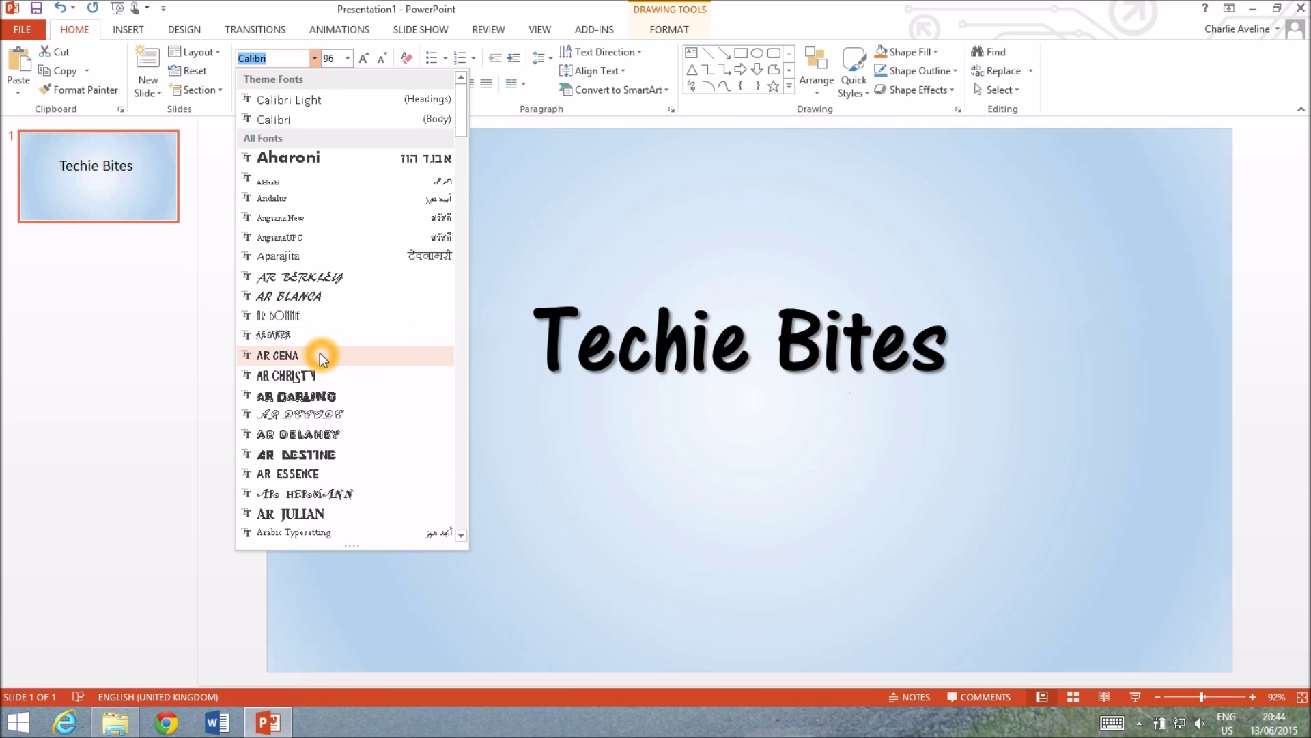
{"action": "scroll", "coordinate": [319, 353], "scroll_direction": "down", "scroll_amount": 6}
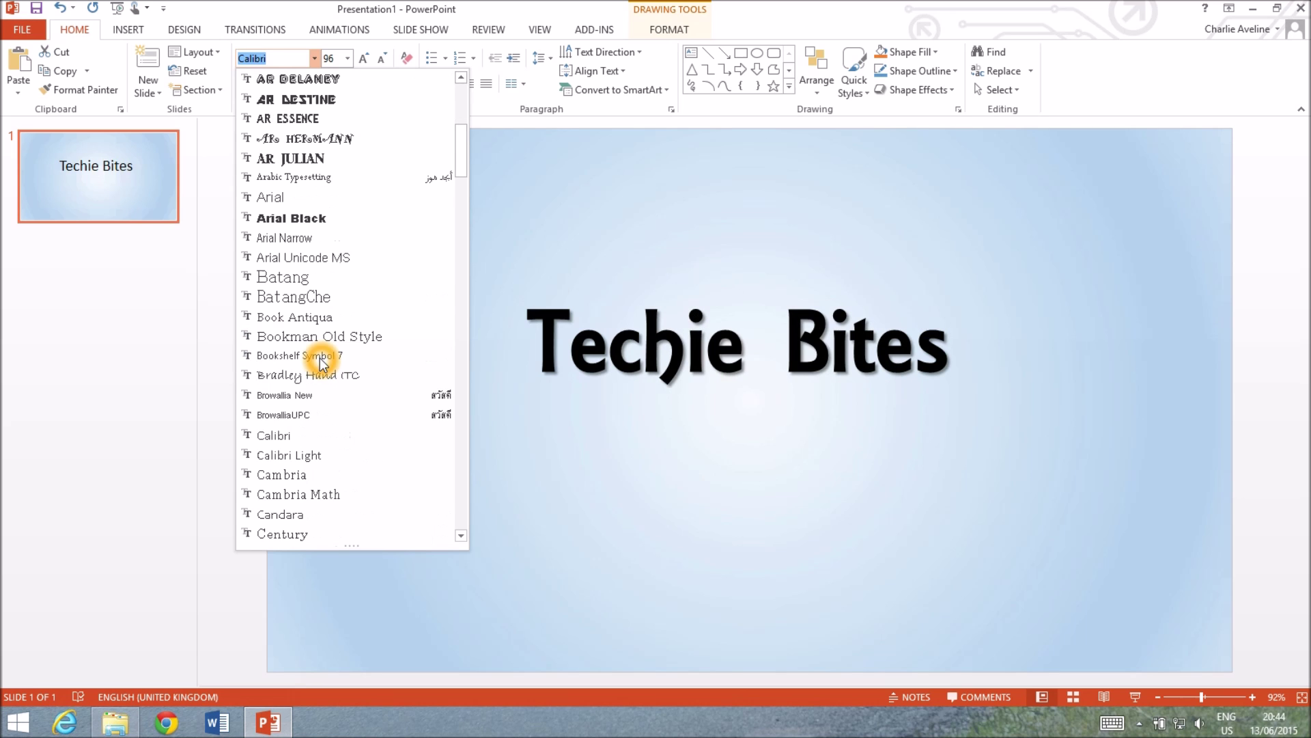
{"action": "scroll", "coordinate": [319, 362], "scroll_direction": "down", "scroll_amount": 5}
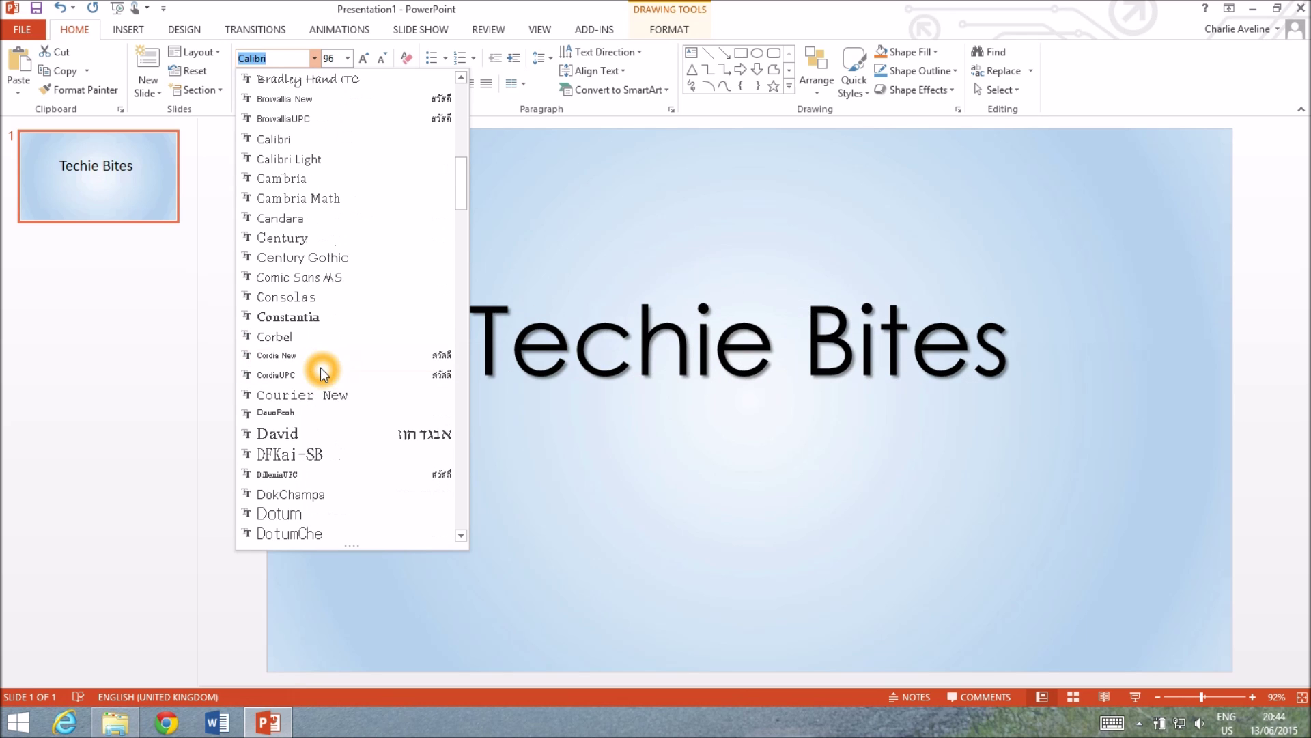
{"action": "scroll", "coordinate": [321, 368], "scroll_direction": "down", "scroll_amount": 8}
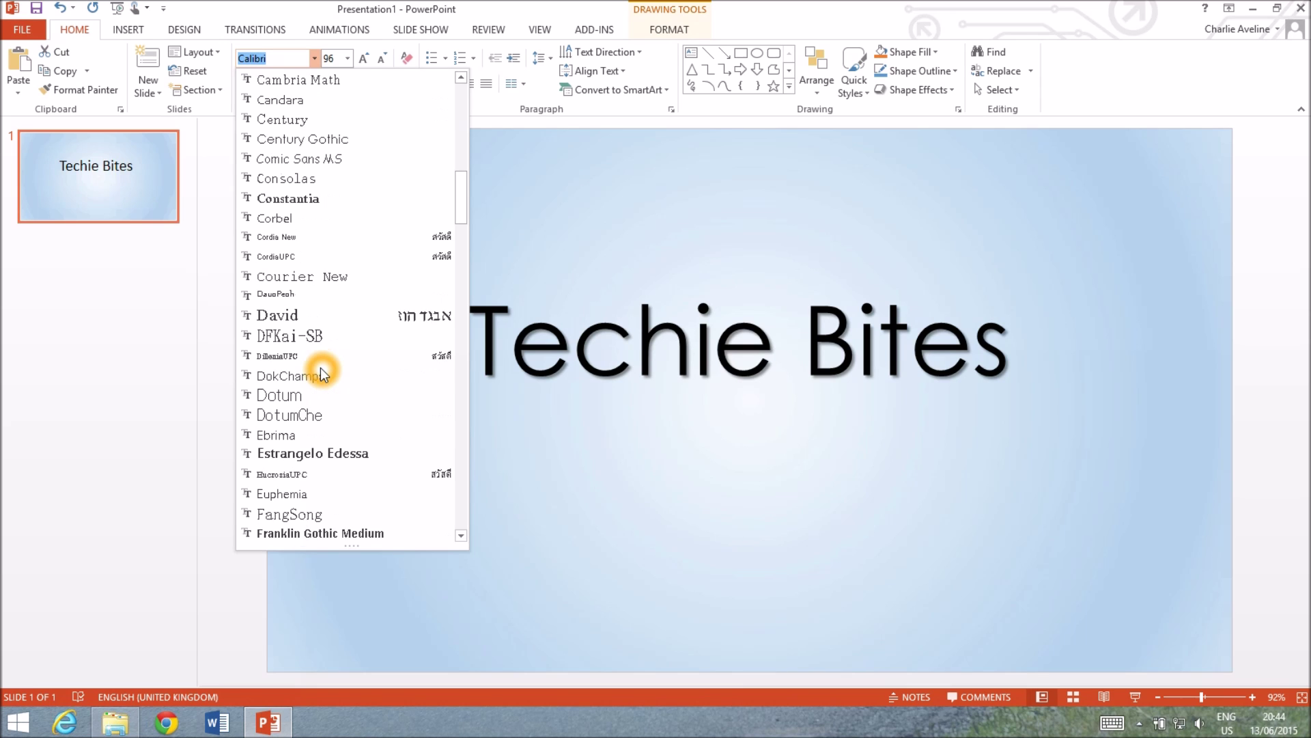
{"action": "scroll", "coordinate": [321, 371], "scroll_direction": "down", "scroll_amount": 1}
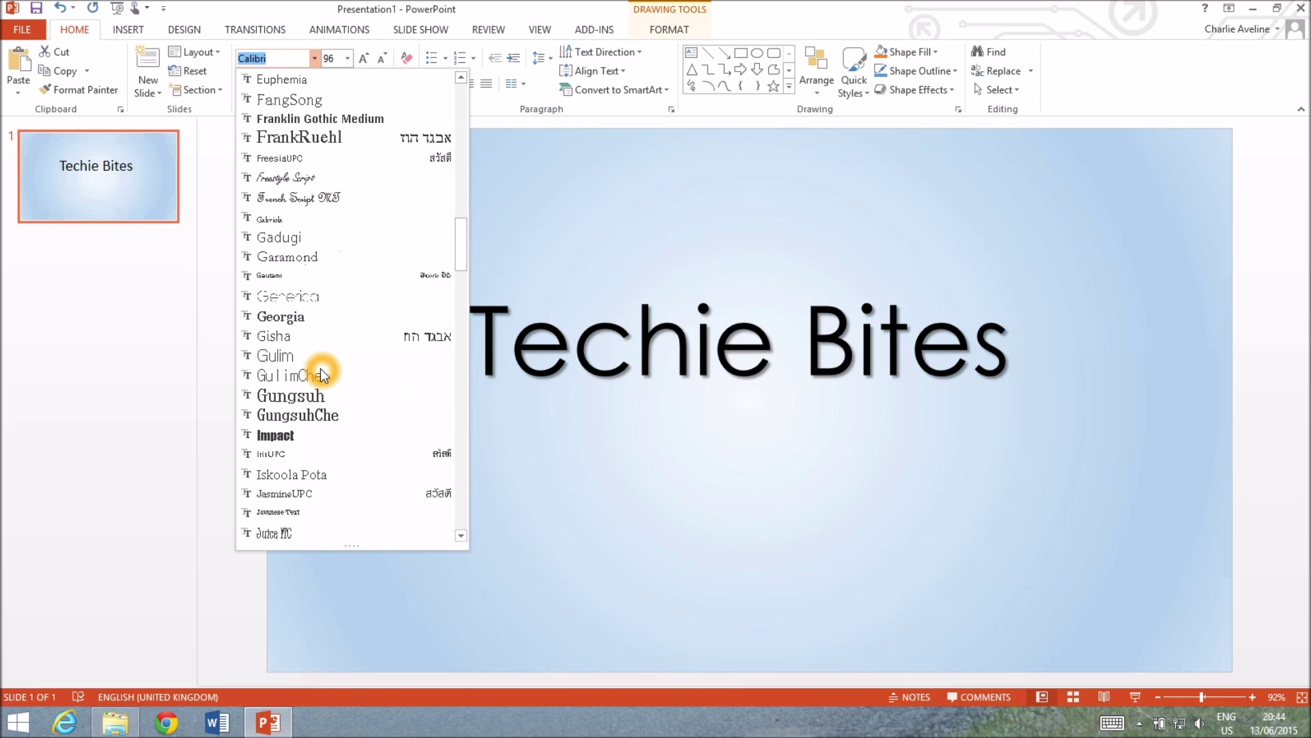
{"action": "left_click", "coordinate": [291, 298]}
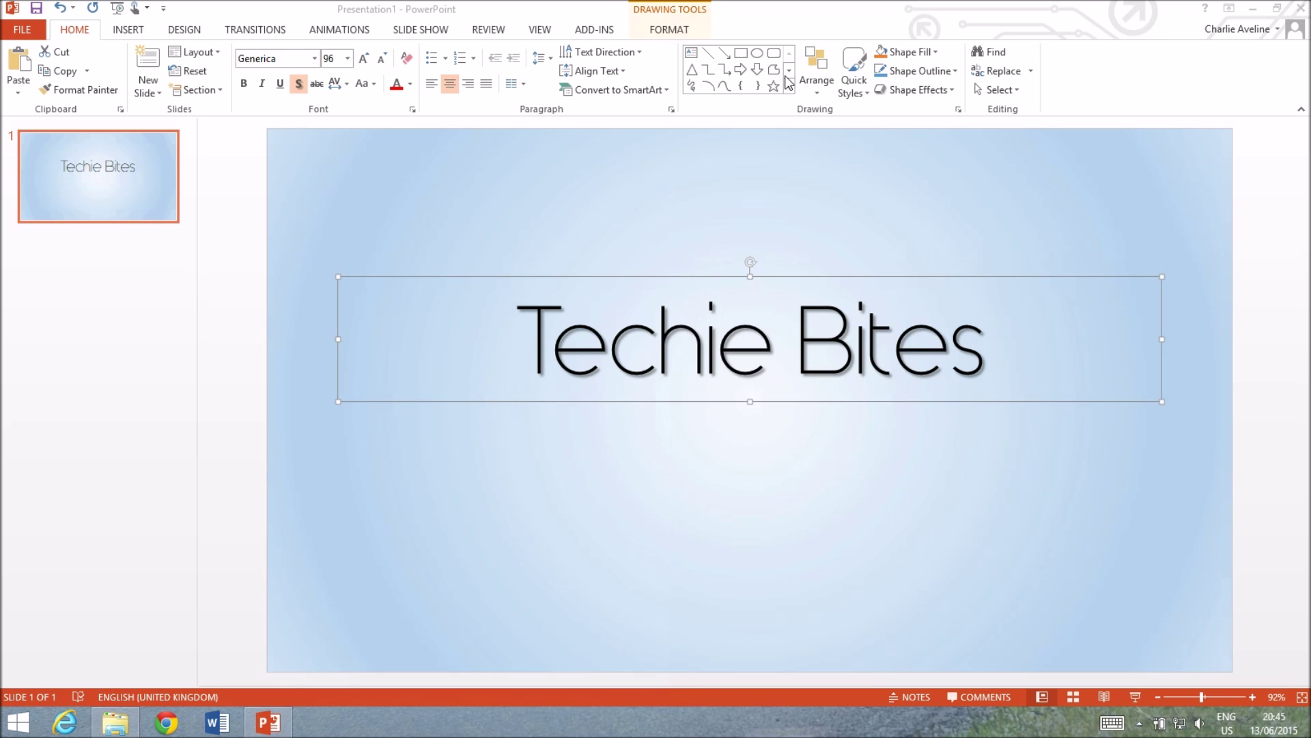
Align the Techie Bites box to the centre and middle of the slide
{"action": "left_click", "coordinate": [816, 88]}
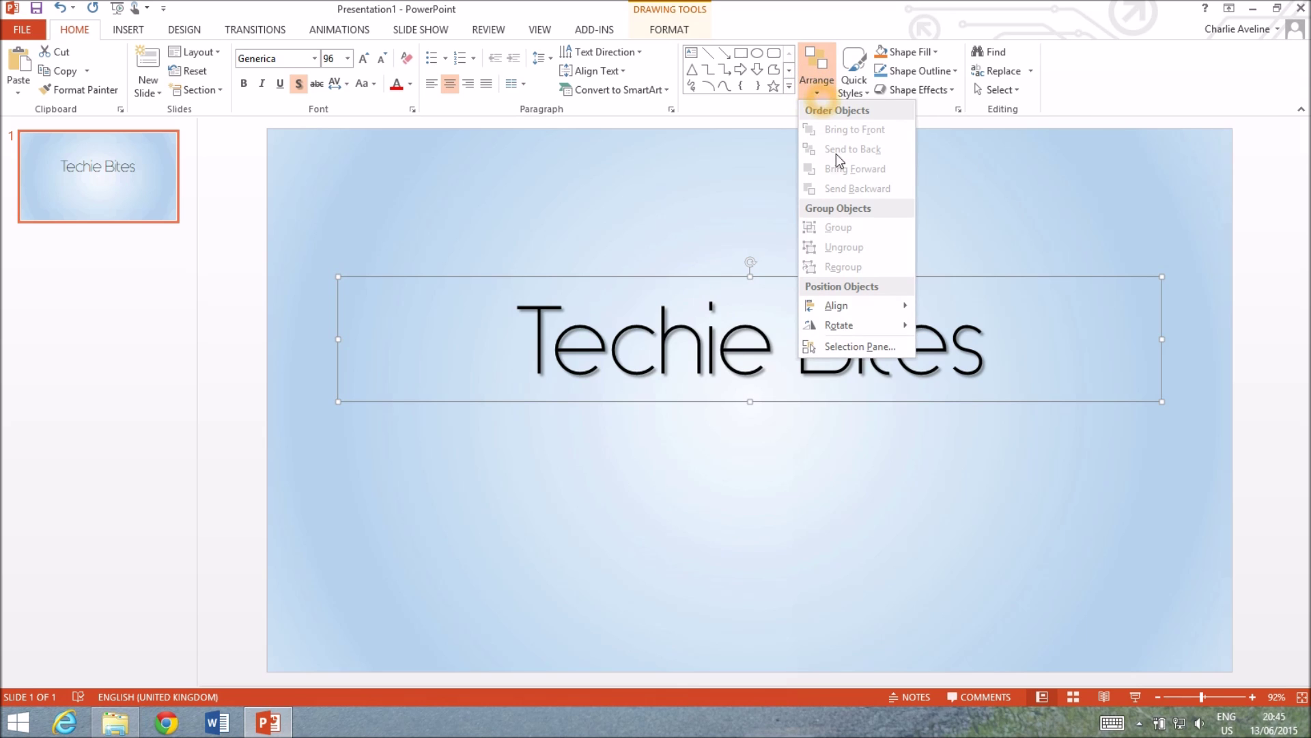
{"action": "mouse_move", "coordinate": [840, 305]}
{"action": "left_click", "coordinate": [950, 324]}
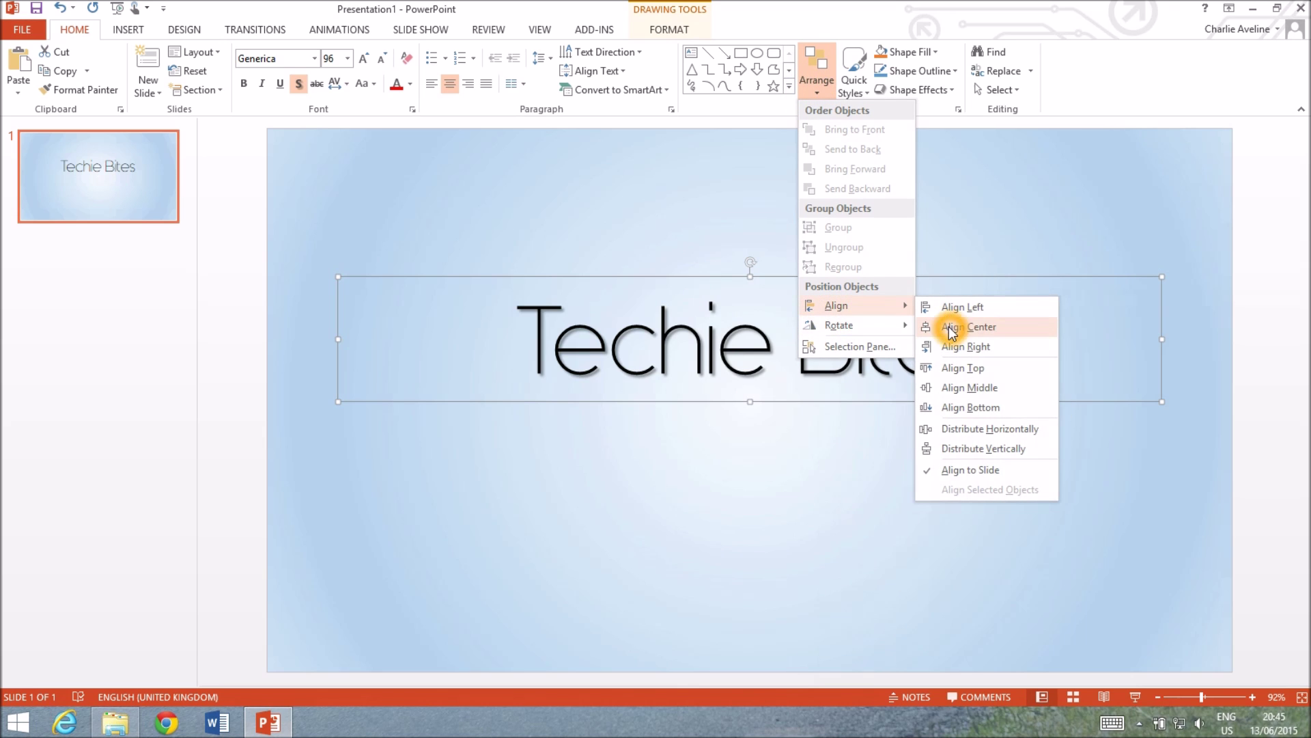
{"action": "left_click", "coordinate": [810, 80]}
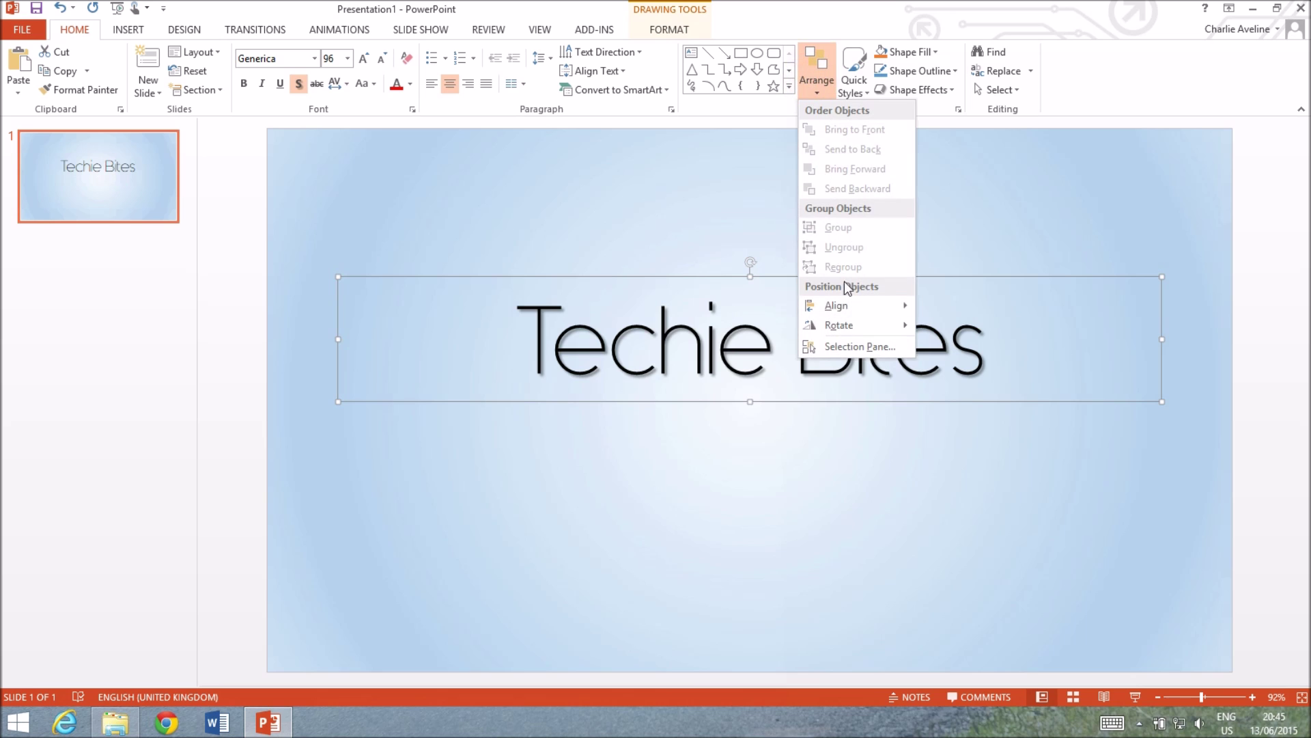
{"action": "mouse_move", "coordinate": [847, 310]}
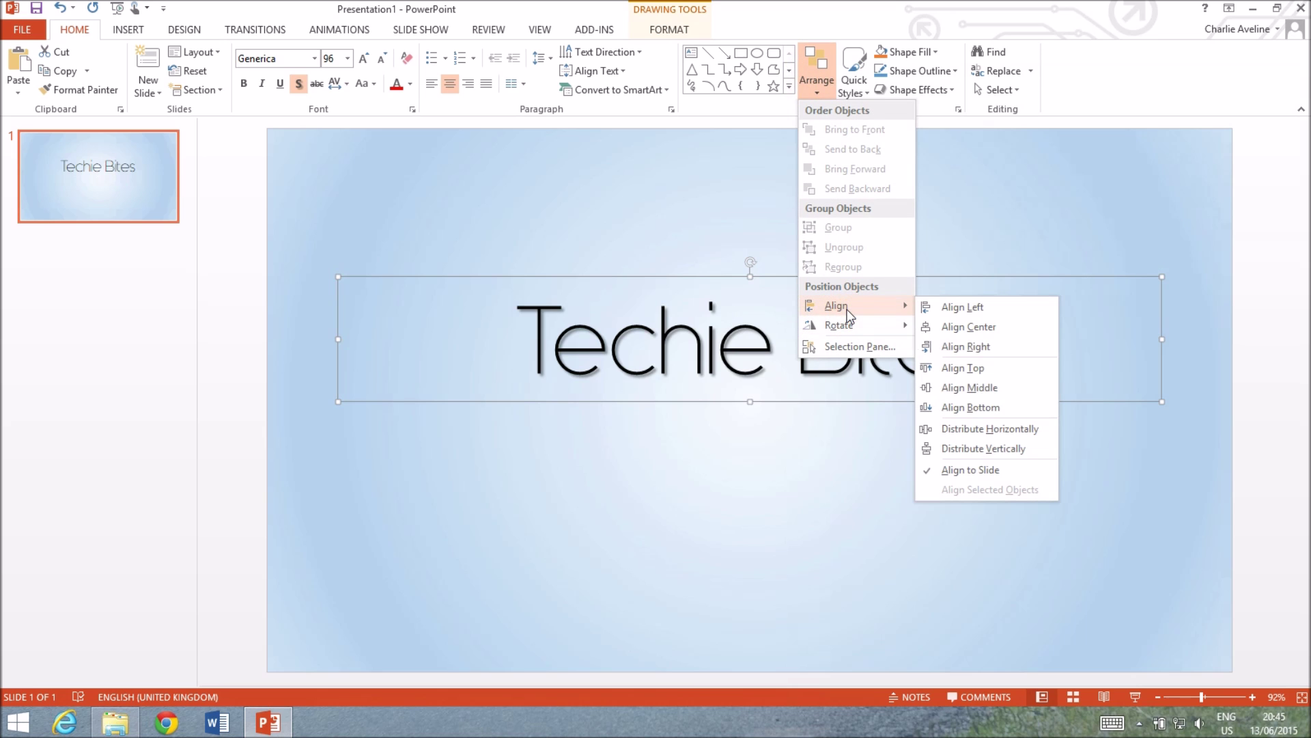
{"action": "left_click", "coordinate": [985, 391]}
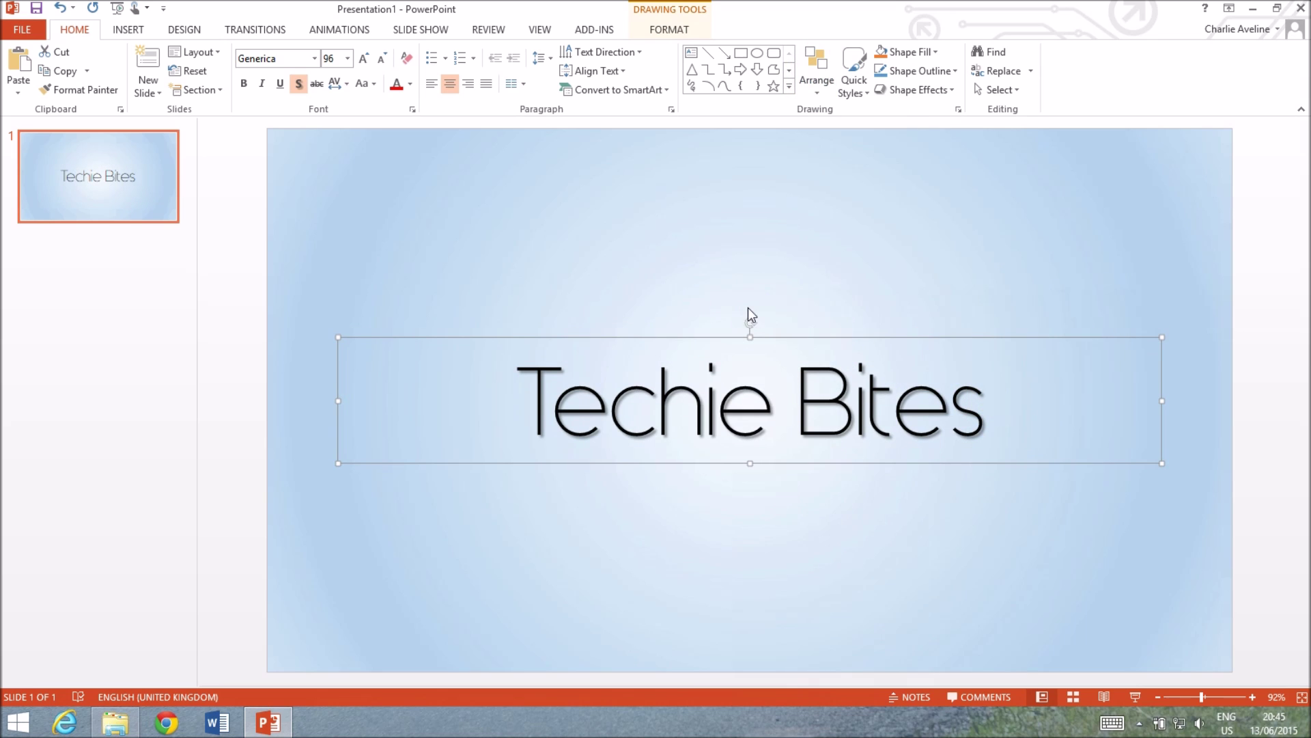
Rotate the title box counter-clockwise to a rising diagonal
{"action": "left_click", "coordinate": [768, 362]}
{"action": "left_click_drag", "start_coordinate": [750, 323], "coordinate": [732, 325]}
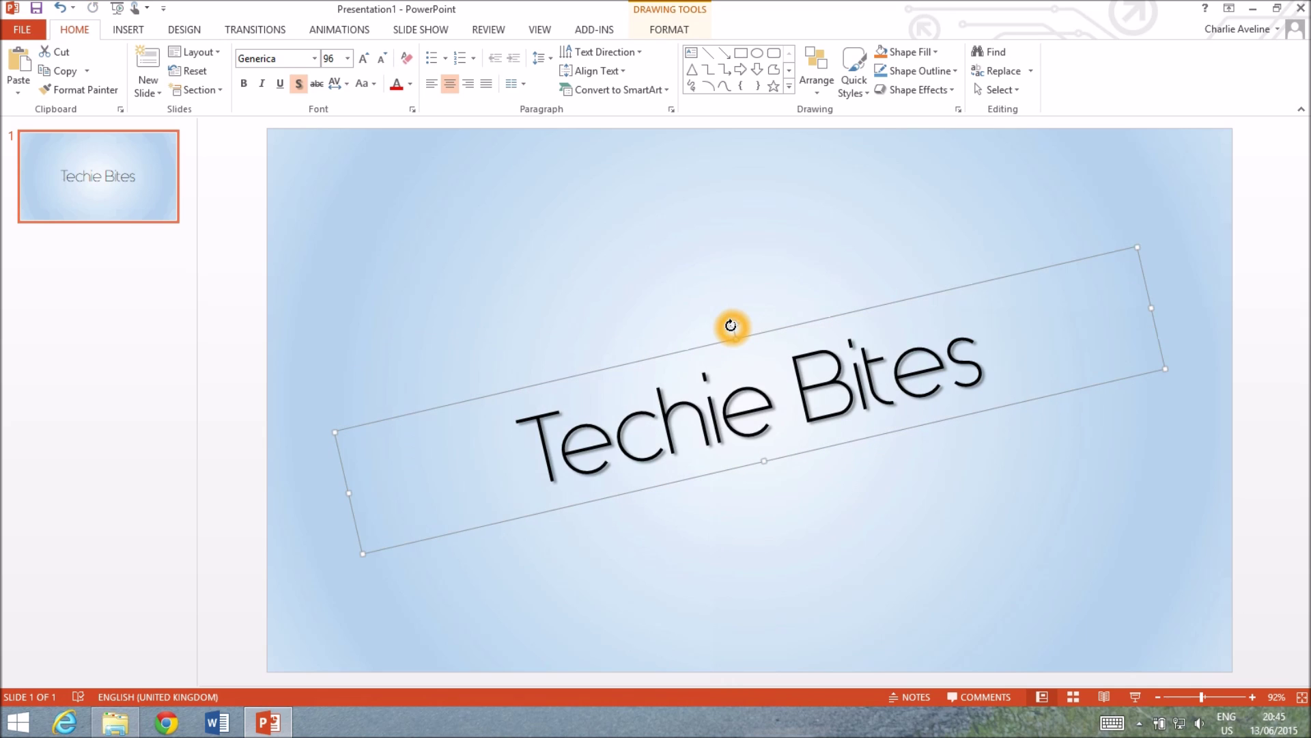
{"action": "left_click", "coordinate": [128, 29]}
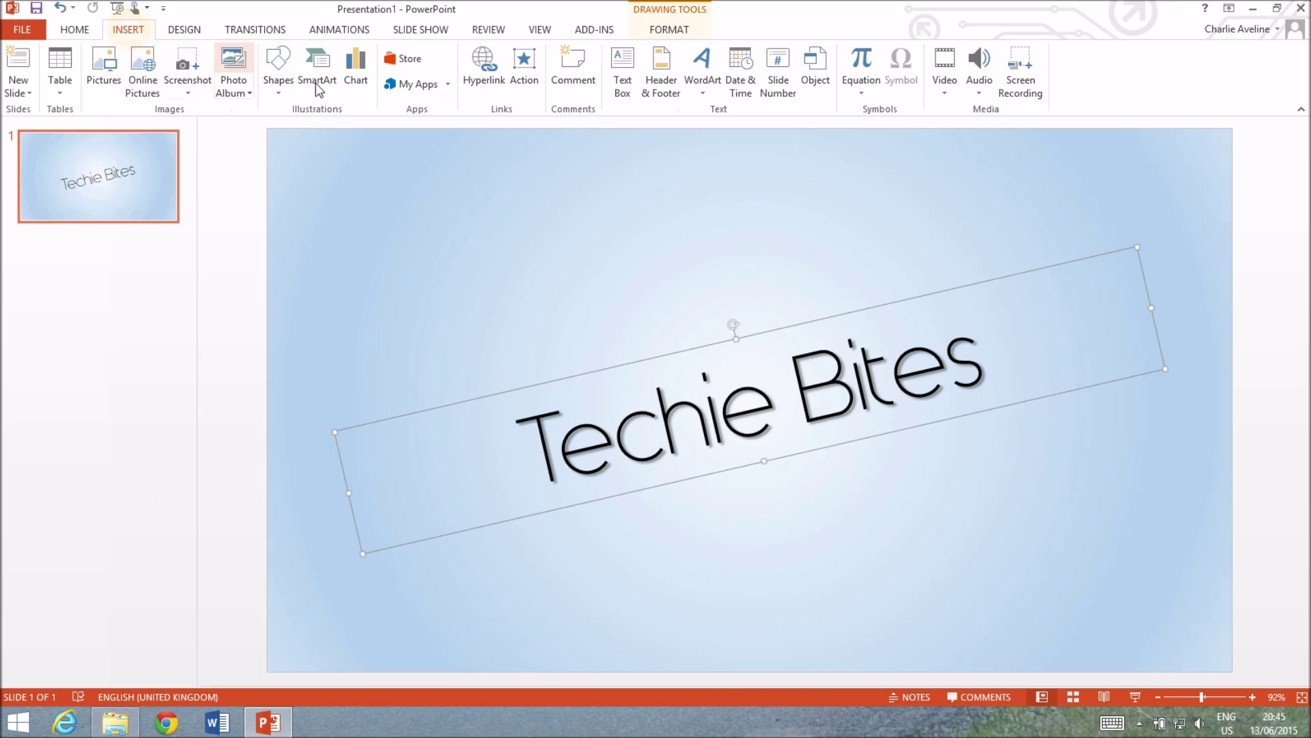
Draw a straight orange line diagonally across the slide above the title
{"action": "left_click", "coordinate": [278, 72]}
{"action": "left_click", "coordinate": [287, 128]}
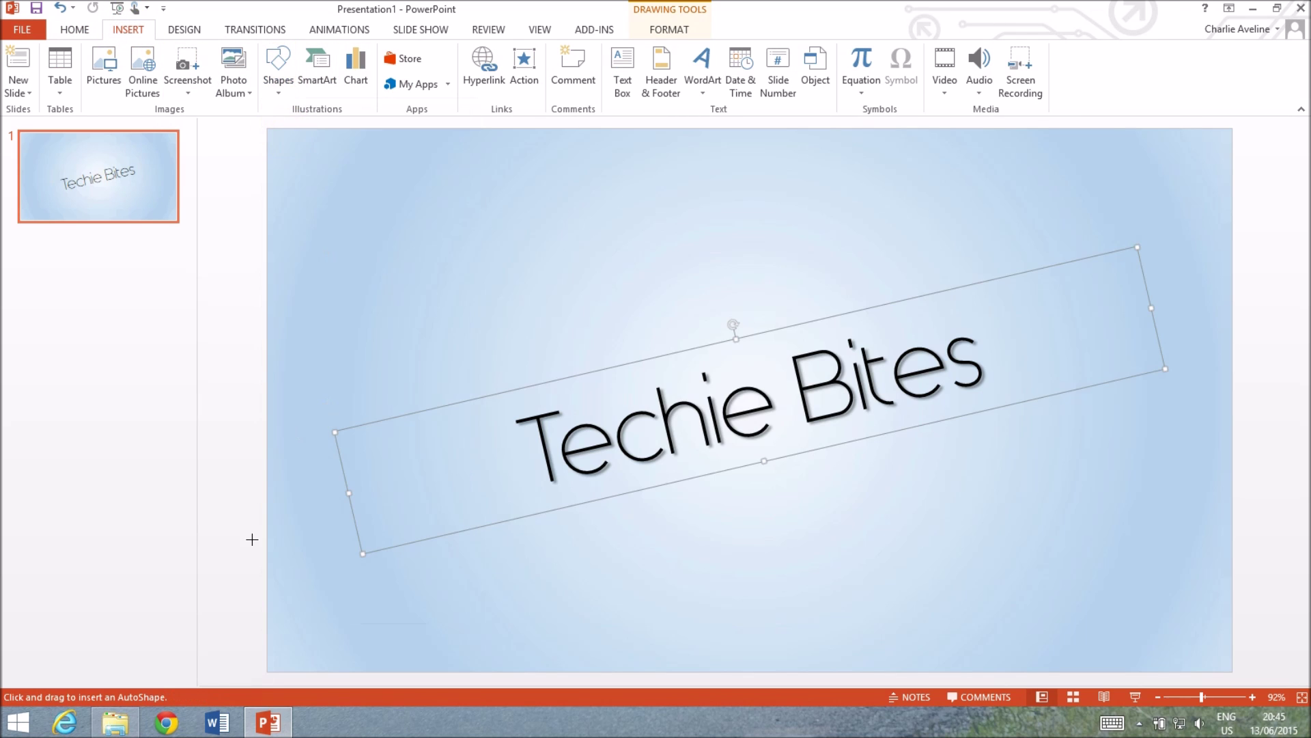
{"action": "mouse_move", "coordinate": [267, 452]}
{"action": "left_mouse_down"}
{"action": "mouse_move", "coordinate": [649, 376]}
{"action": "mouse_move", "coordinate": [1060, 254]}
{"action": "mouse_move", "coordinate": [1240, 228]}
{"action": "left_mouse_up"}
{"action": "left_click", "coordinate": [331, 68]}
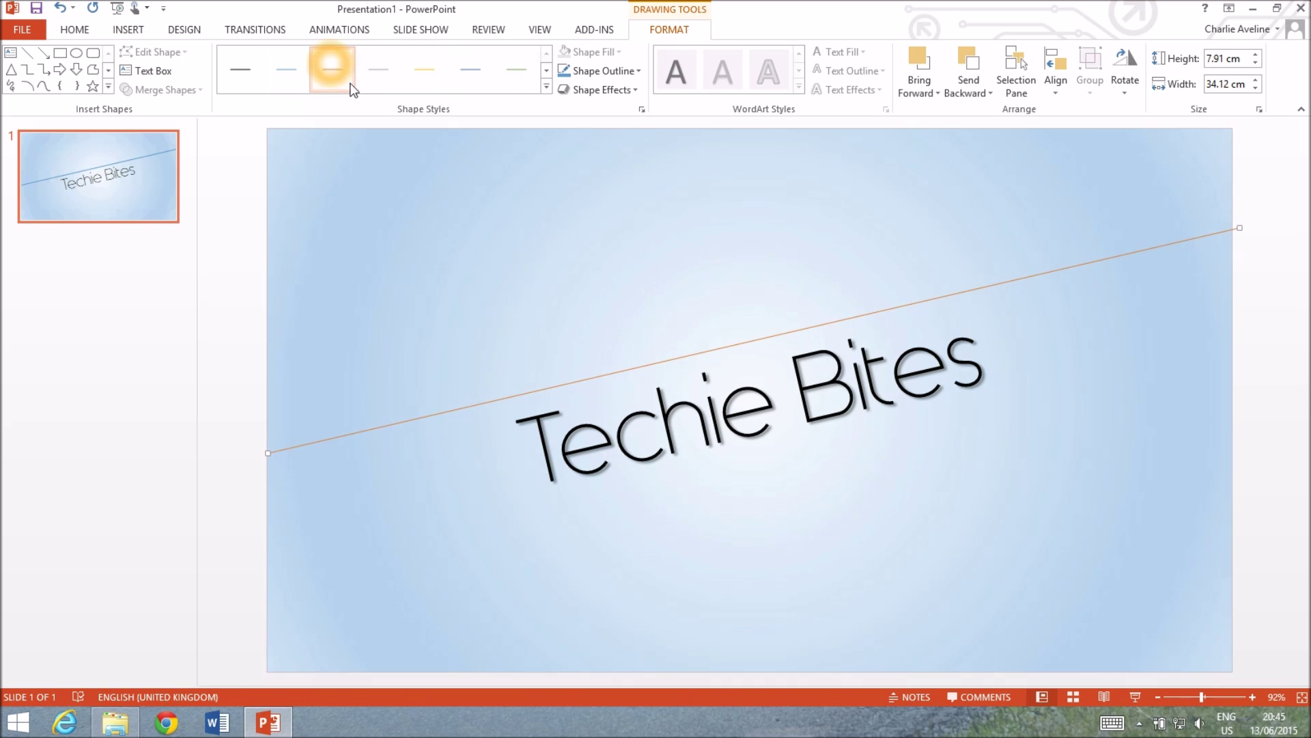
Duplicate the orange line below the title, then select the title box
{"action": "left_click_drag", "start_coordinate": [461, 433], "coordinate": [437, 529]}
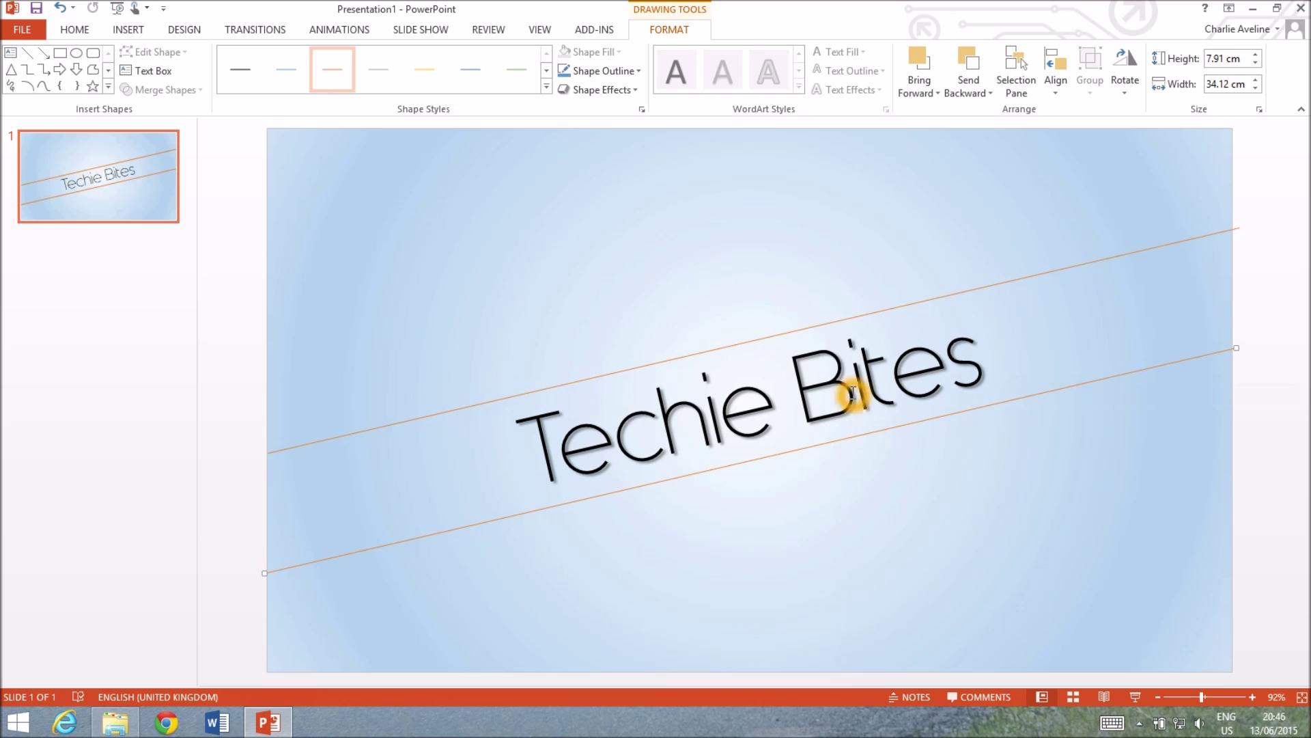
{"action": "left_click", "coordinate": [656, 400]}
{"action": "left_click", "coordinate": [622, 364]}
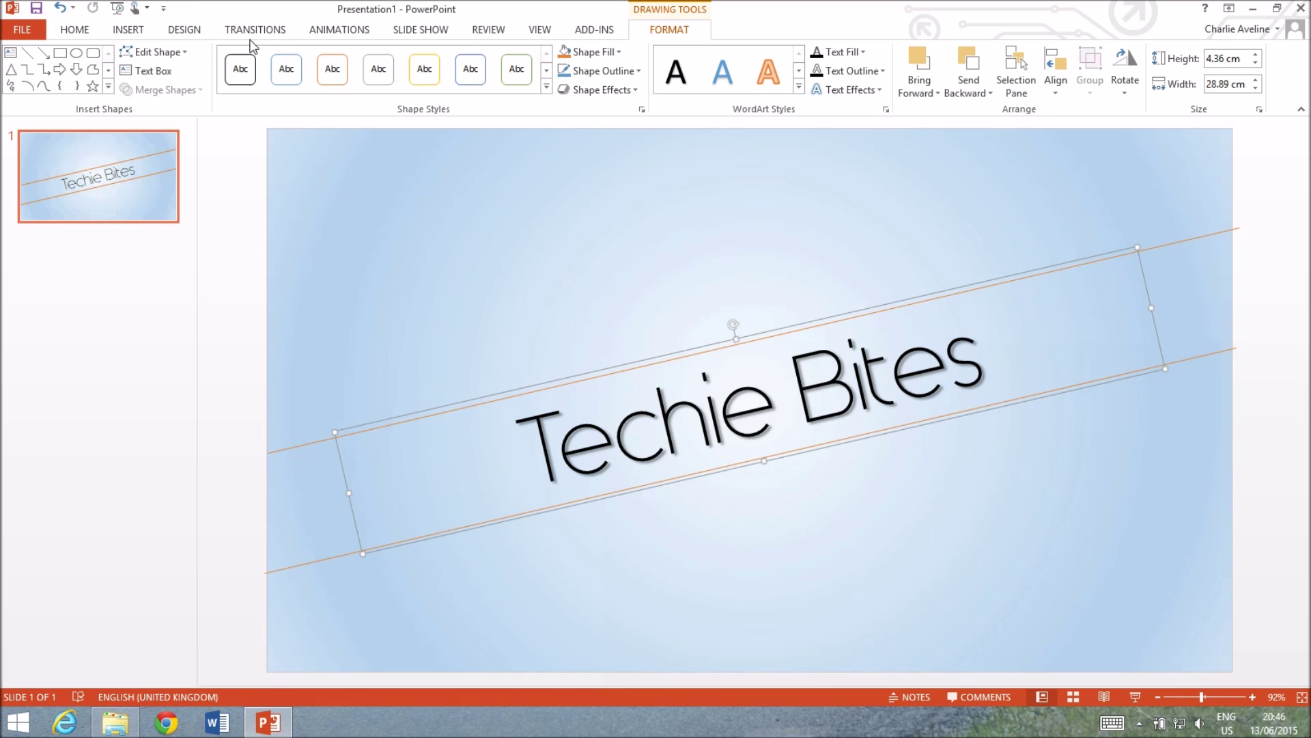
{"action": "left_click", "coordinate": [337, 31]}
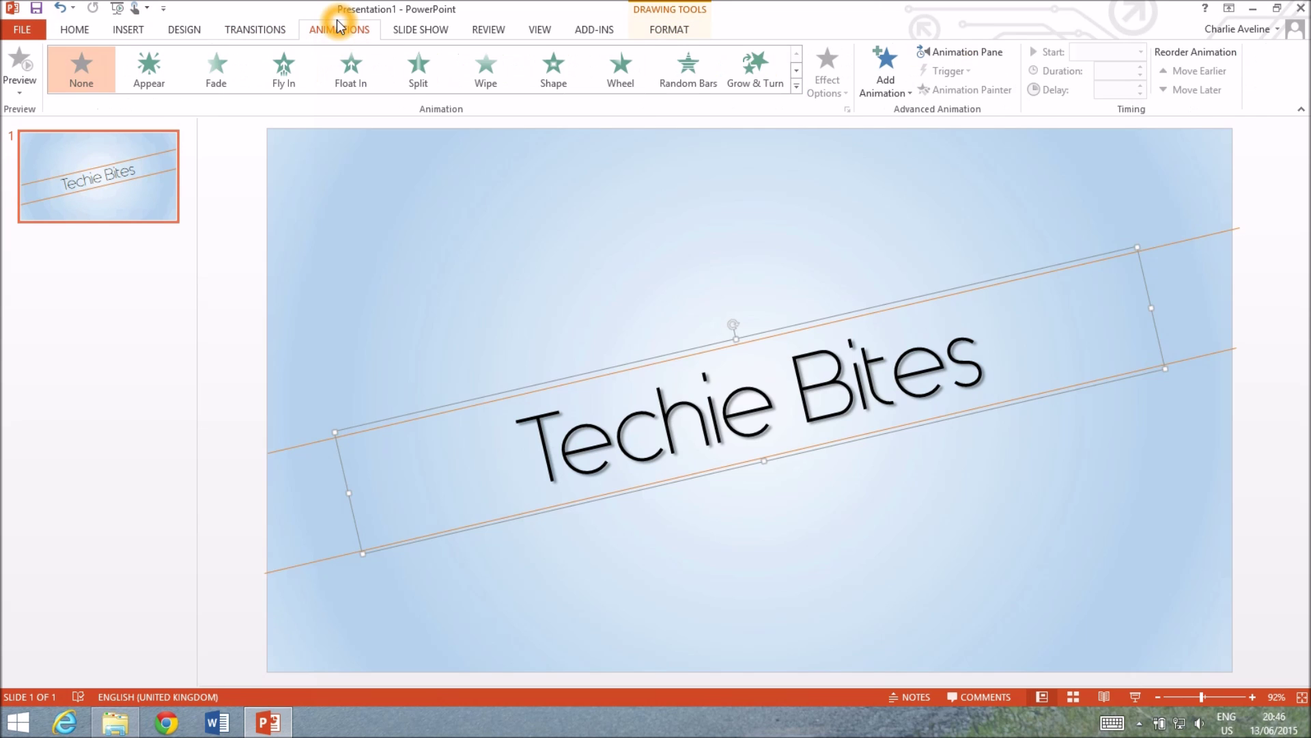
Give the title a Zoom entrance and the upper line a Wipe from Left
{"action": "left_click", "coordinate": [797, 70]}
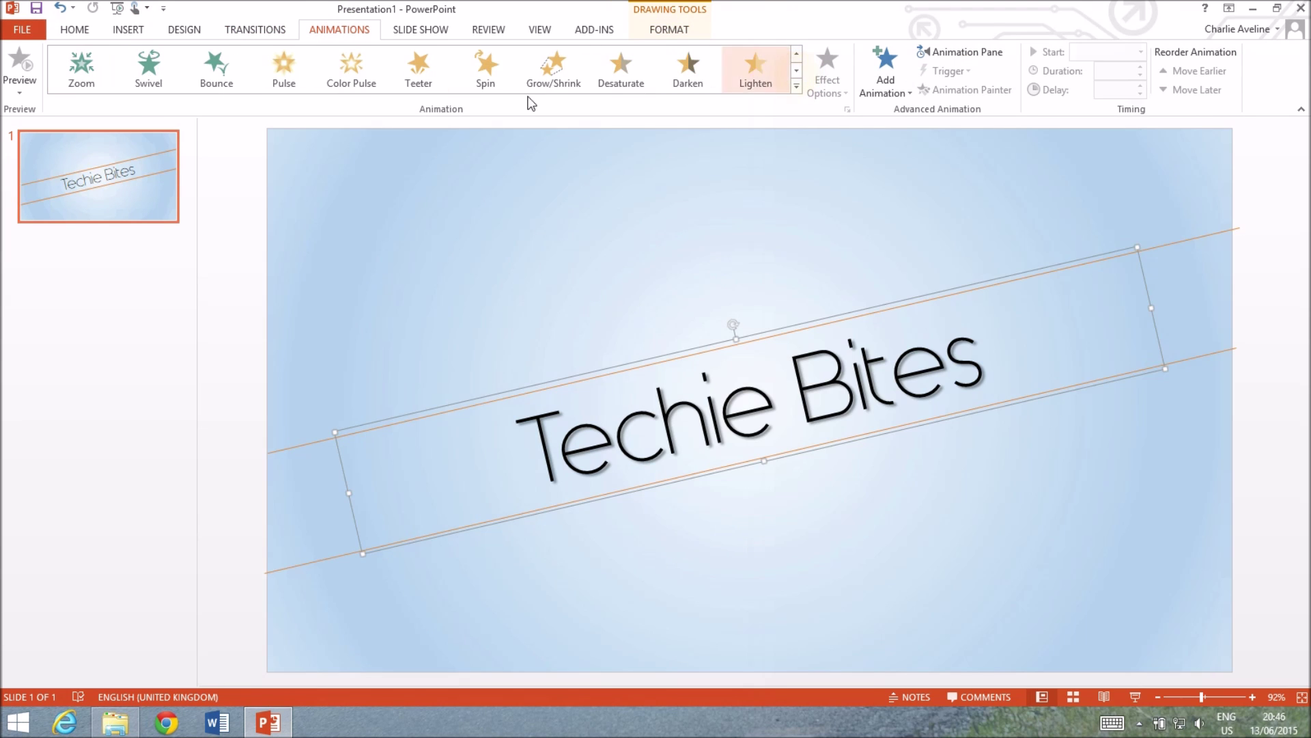
{"action": "left_click", "coordinate": [84, 69]}
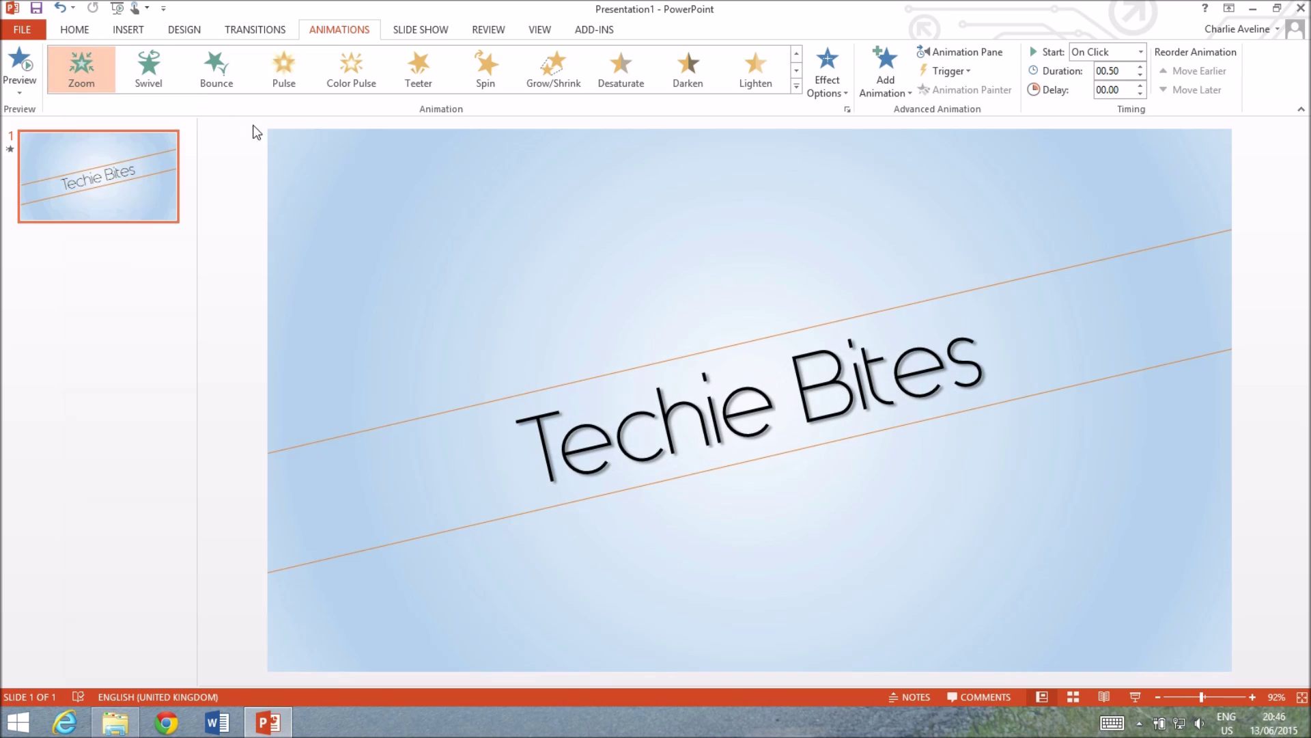
{"action": "left_click", "coordinate": [337, 441]}
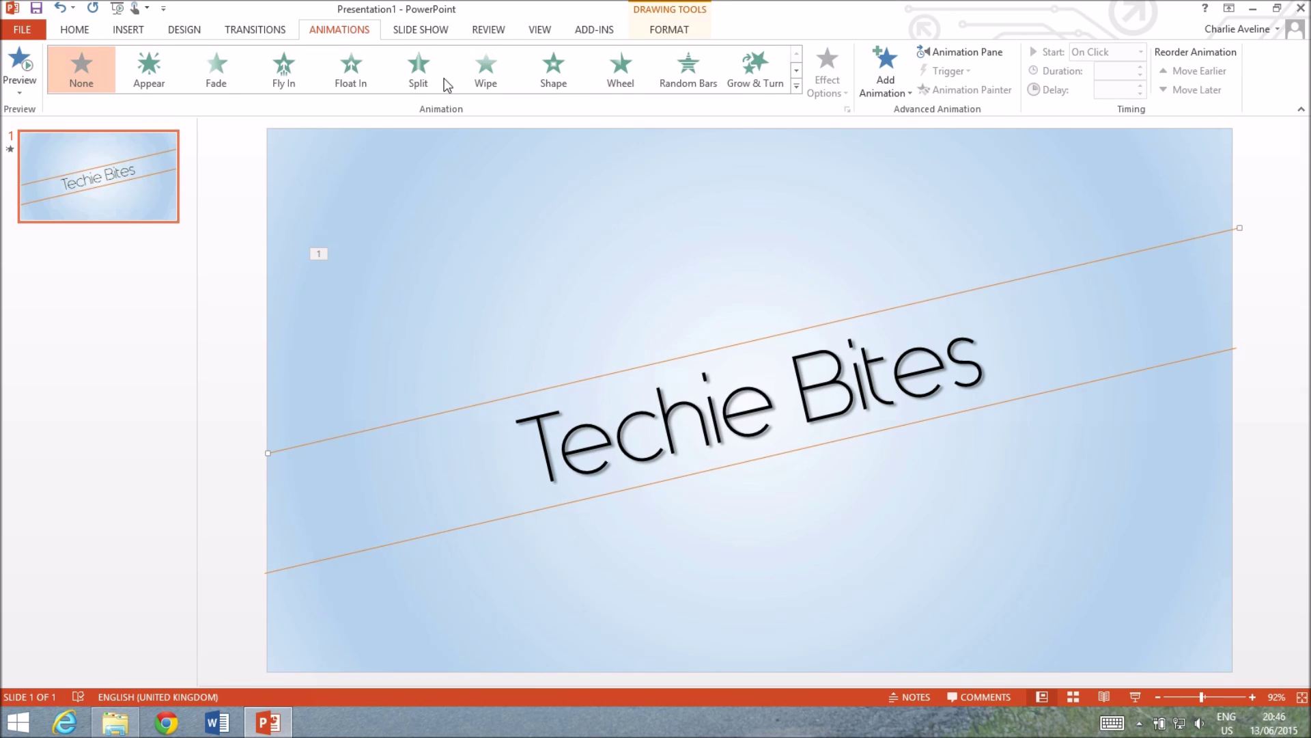
{"action": "left_click", "coordinate": [485, 68]}
{"action": "left_click", "coordinate": [827, 72]}
{"action": "left_click", "coordinate": [856, 179]}
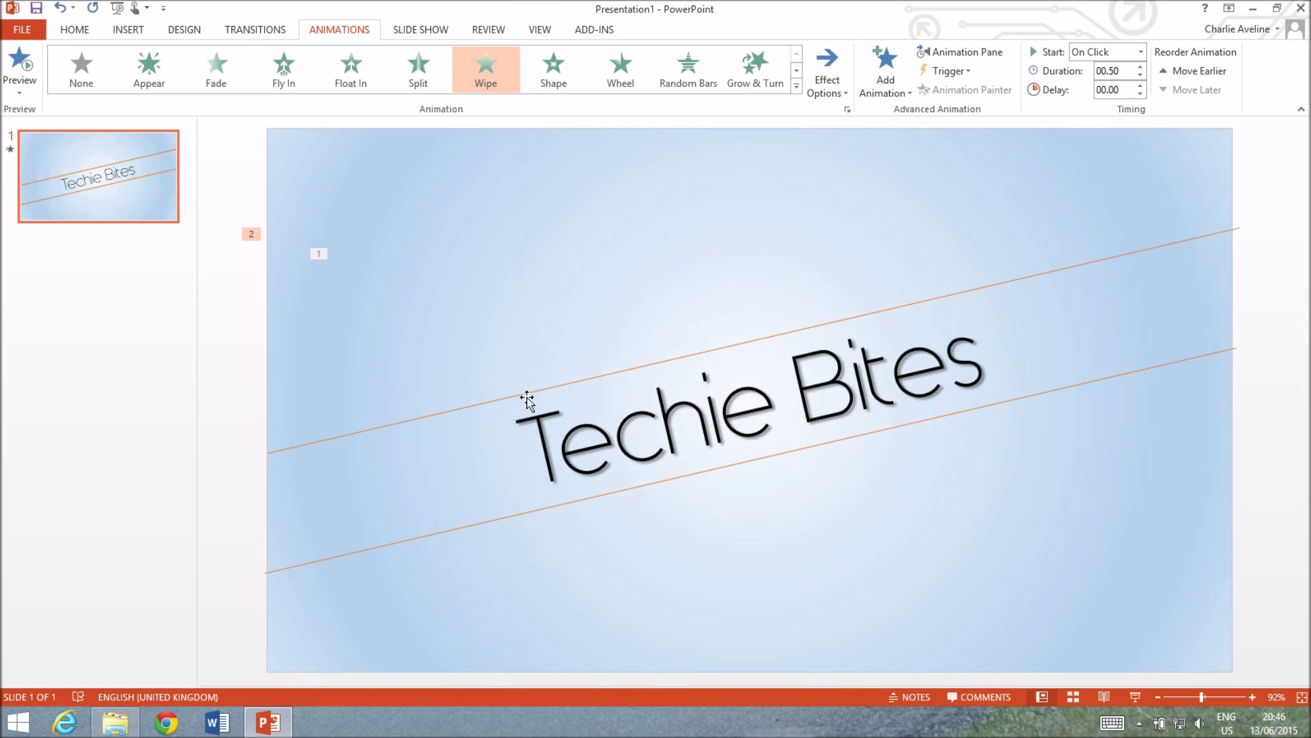
Give the lower orange line a Wipe animation from Left
{"action": "left_click", "coordinate": [474, 527]}
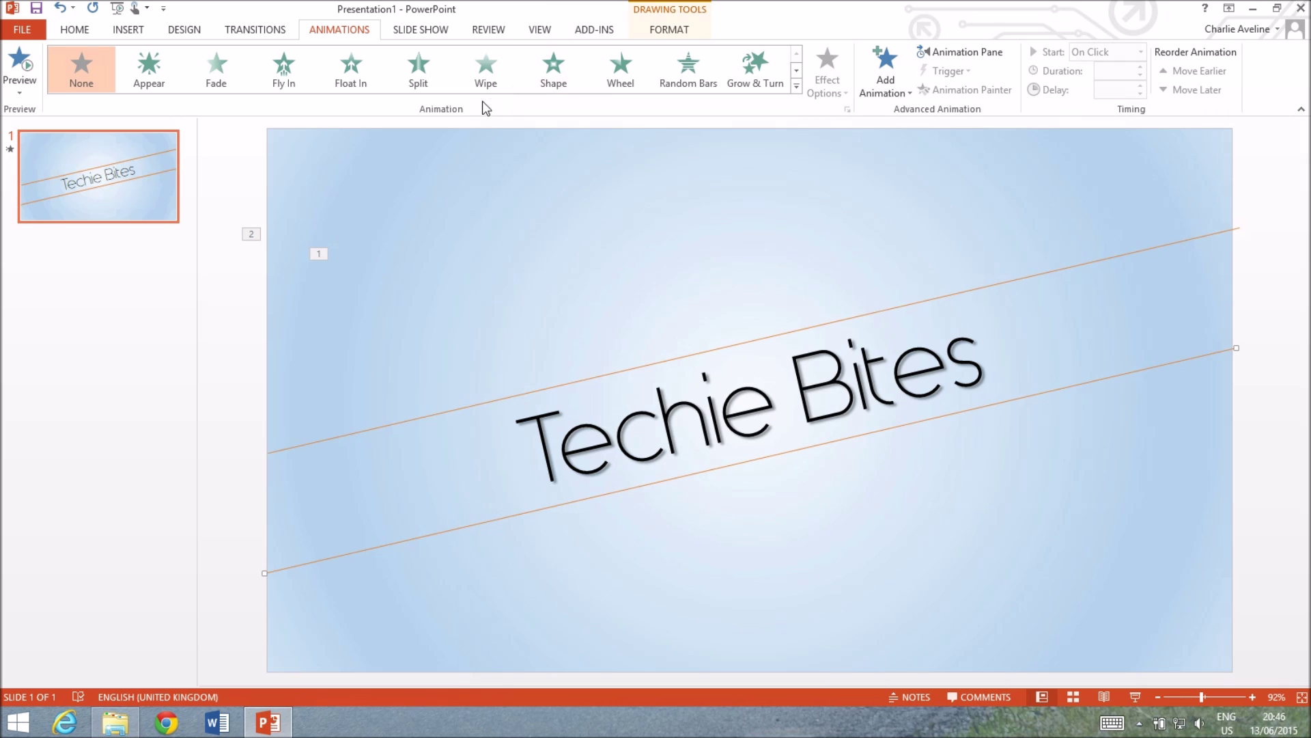
{"action": "left_click", "coordinate": [486, 75]}
{"action": "left_click", "coordinate": [827, 72]}
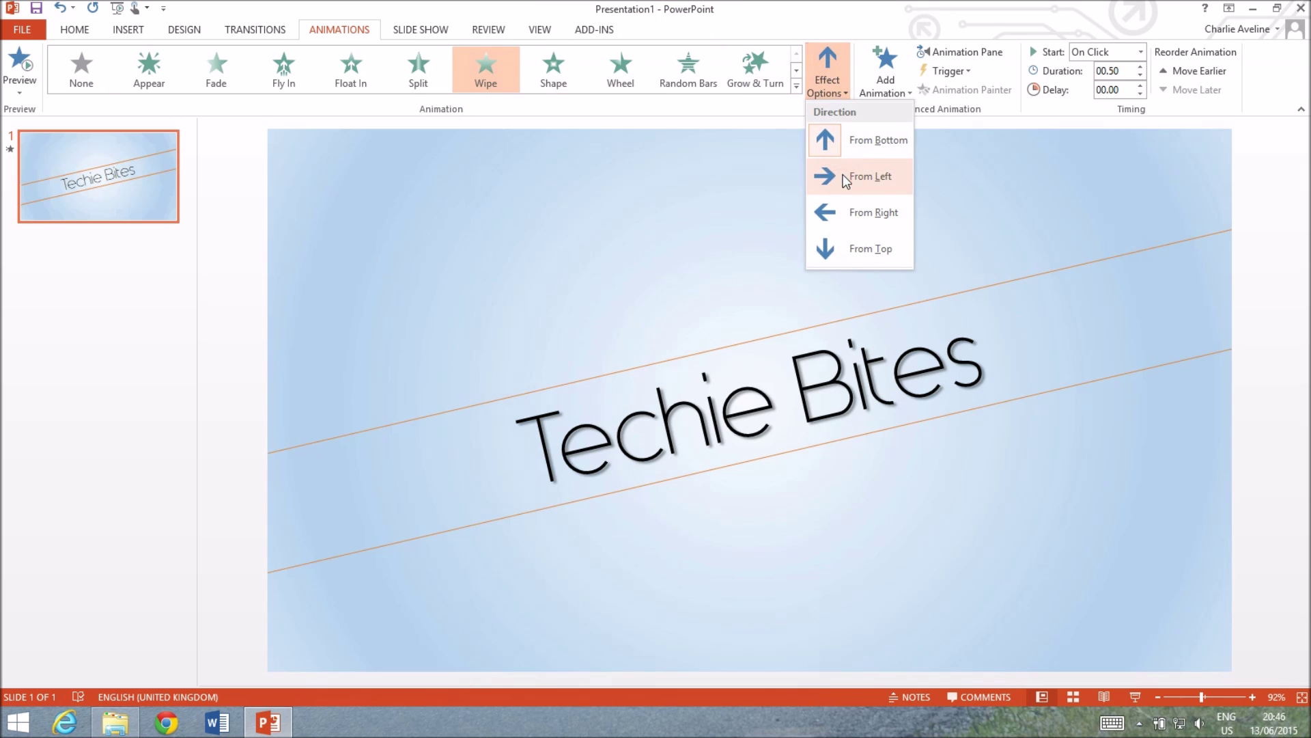
{"action": "left_click", "coordinate": [843, 175]}
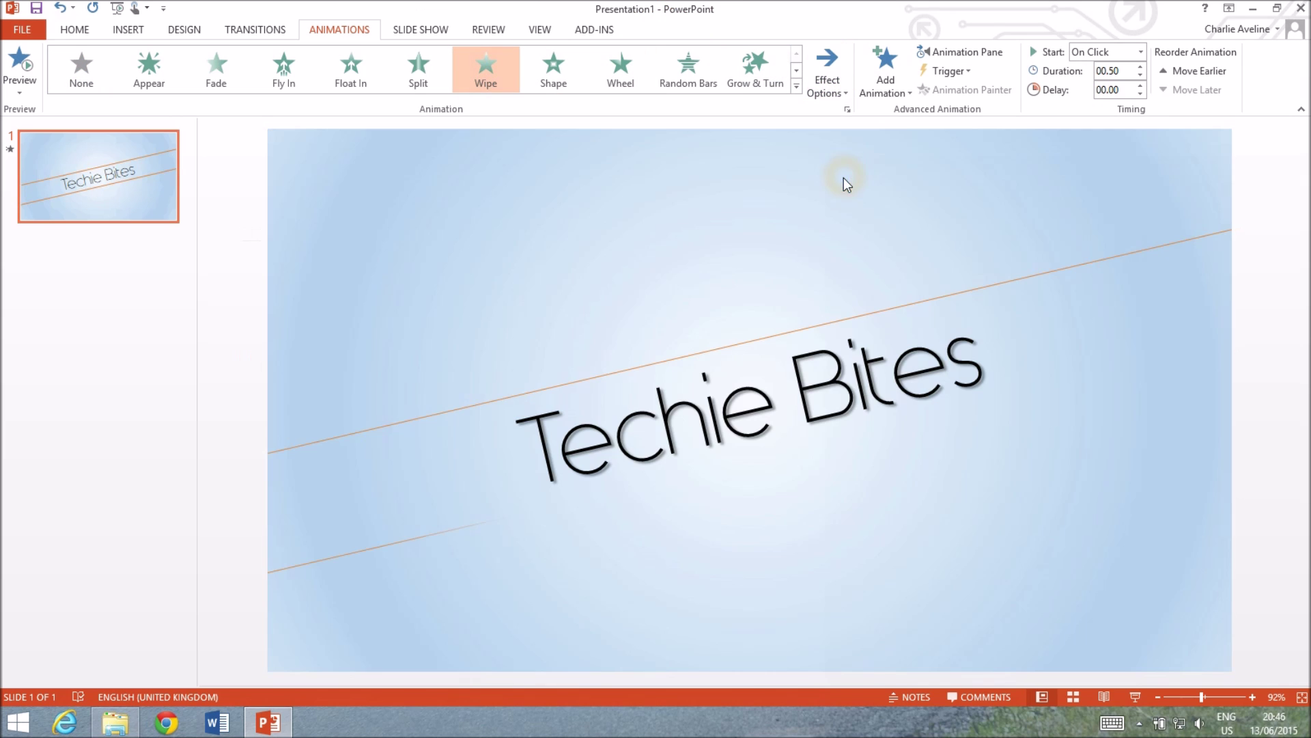
In the Animation Pane set all three animations to Start With Previous, then select all objects
{"action": "left_click", "coordinate": [986, 55]}
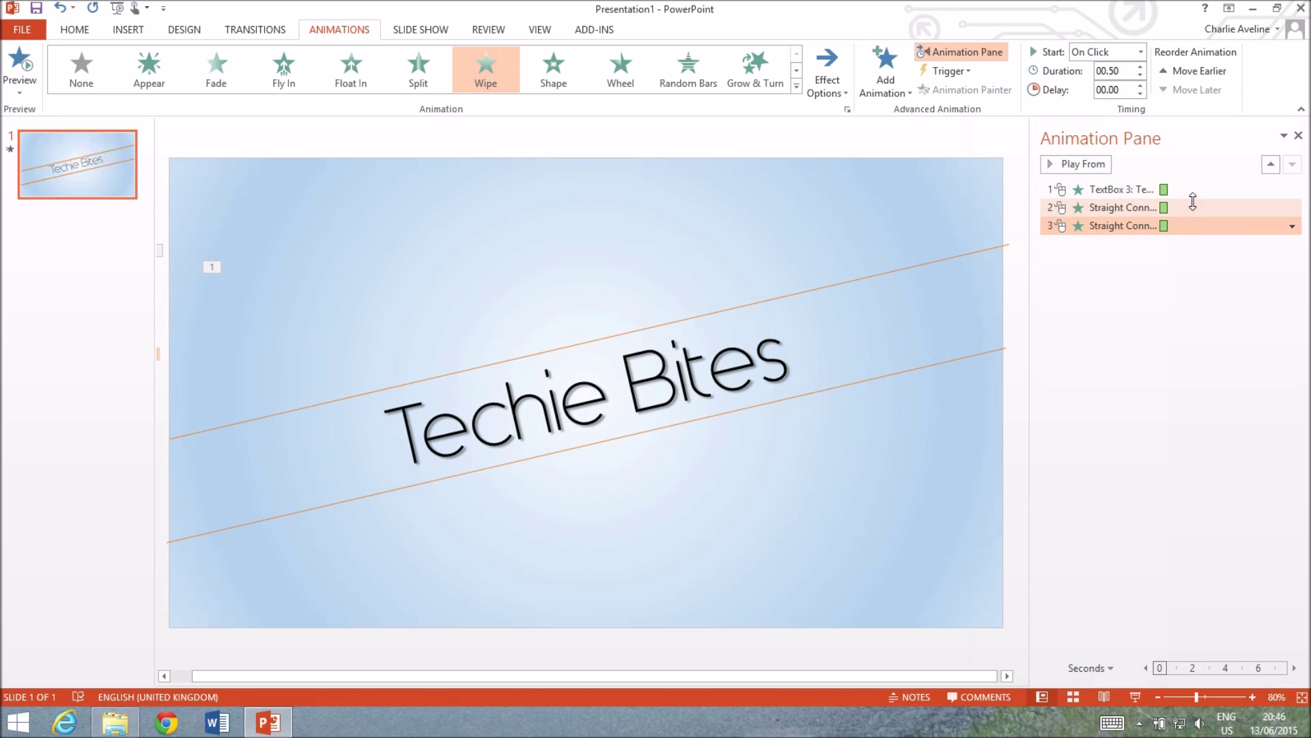
{"action": "left_click", "coordinate": [1223, 187]}
{"action": "left_click", "coordinate": [1293, 189]}
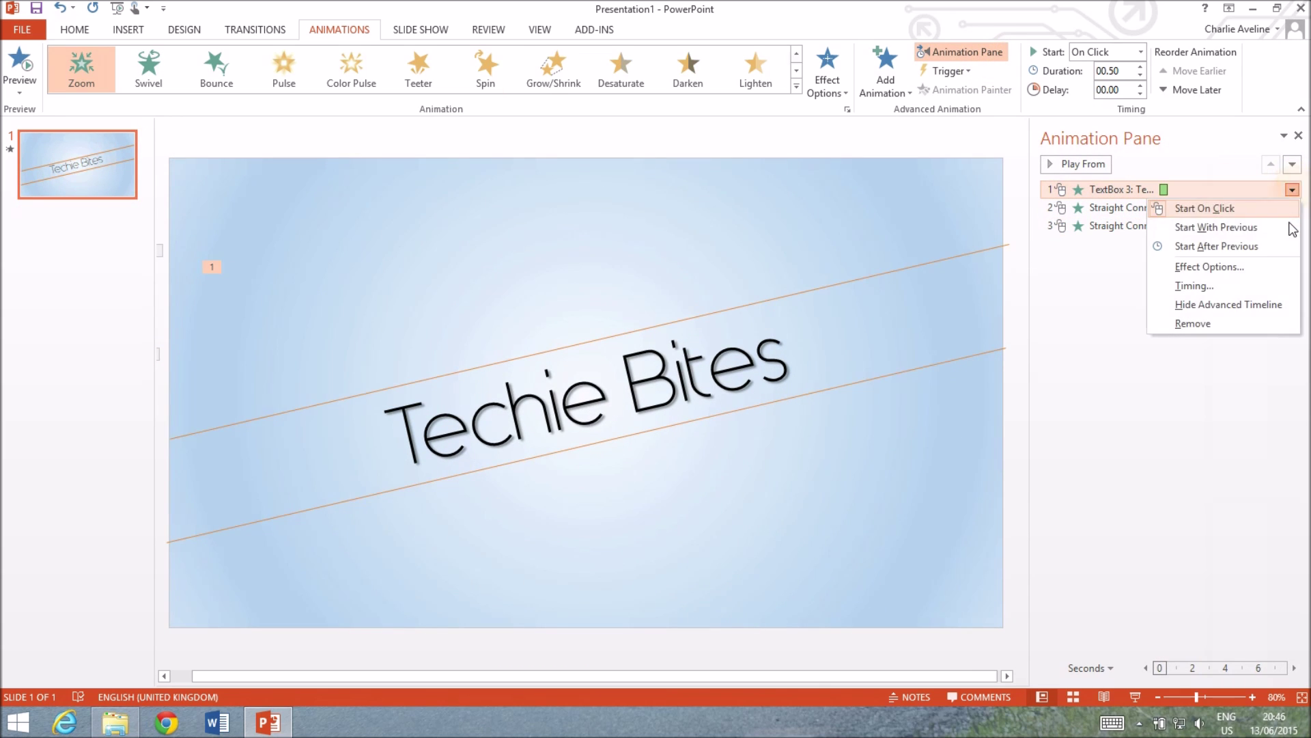
{"action": "left_click", "coordinate": [1279, 225]}
{"action": "left_click", "coordinate": [1267, 208]}
{"action": "left_click", "coordinate": [1292, 208]}
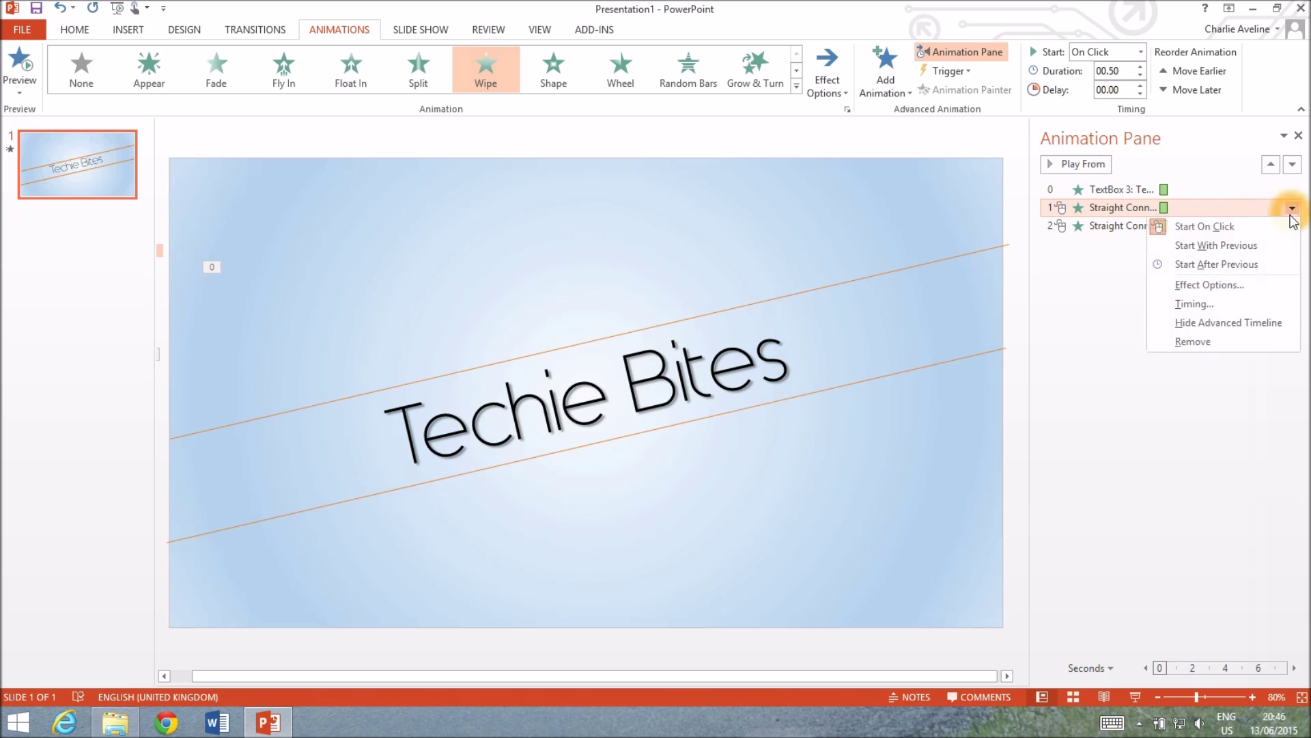
{"action": "left_click", "coordinate": [1271, 243]}
{"action": "left_click", "coordinate": [1272, 225]}
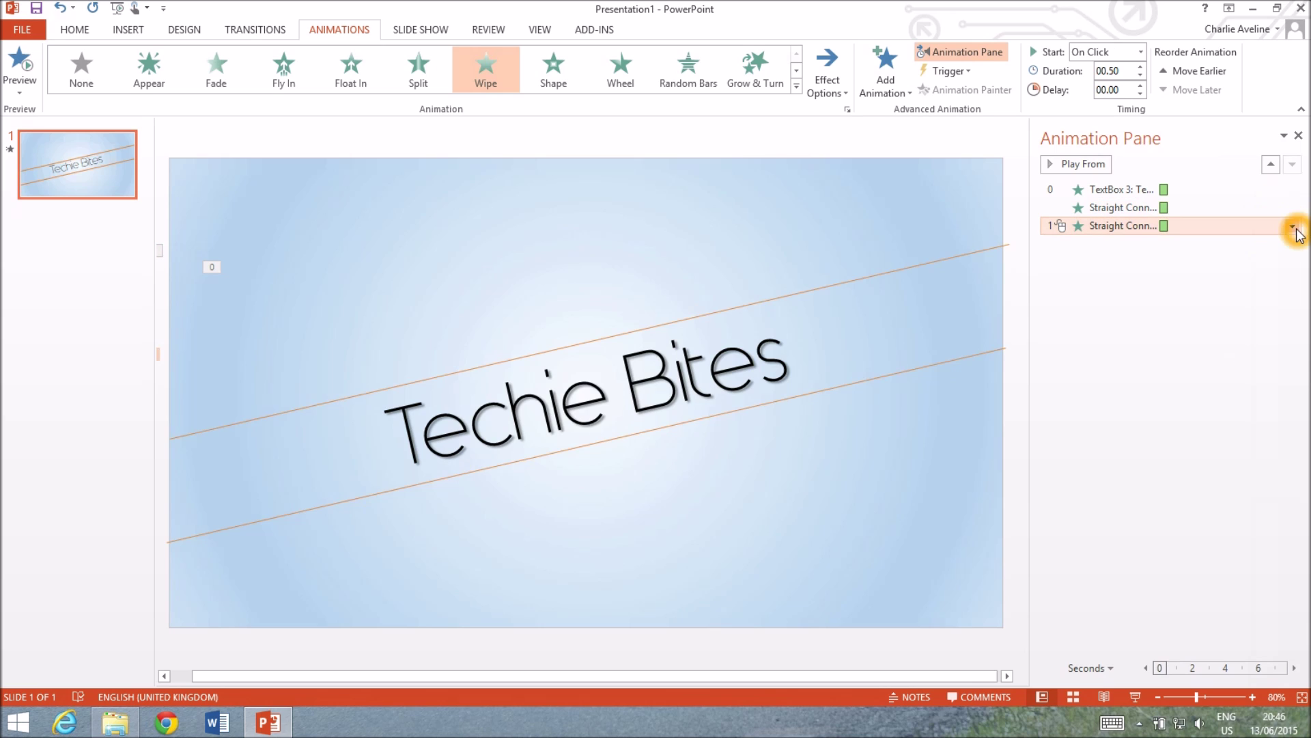
{"action": "left_click", "coordinate": [1292, 225]}
{"action": "left_click", "coordinate": [1280, 262]}
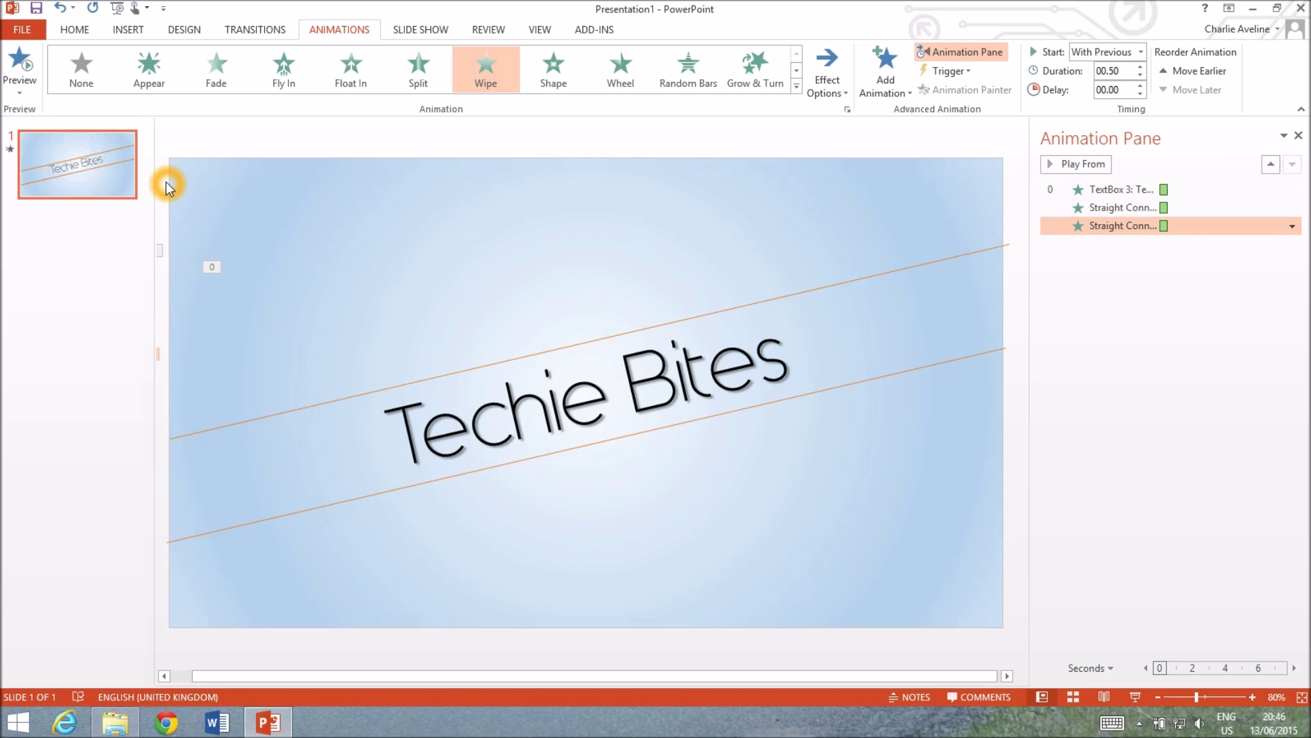
{"action": "left_click_drag", "start_coordinate": [161, 190], "coordinate": [1028, 657]}
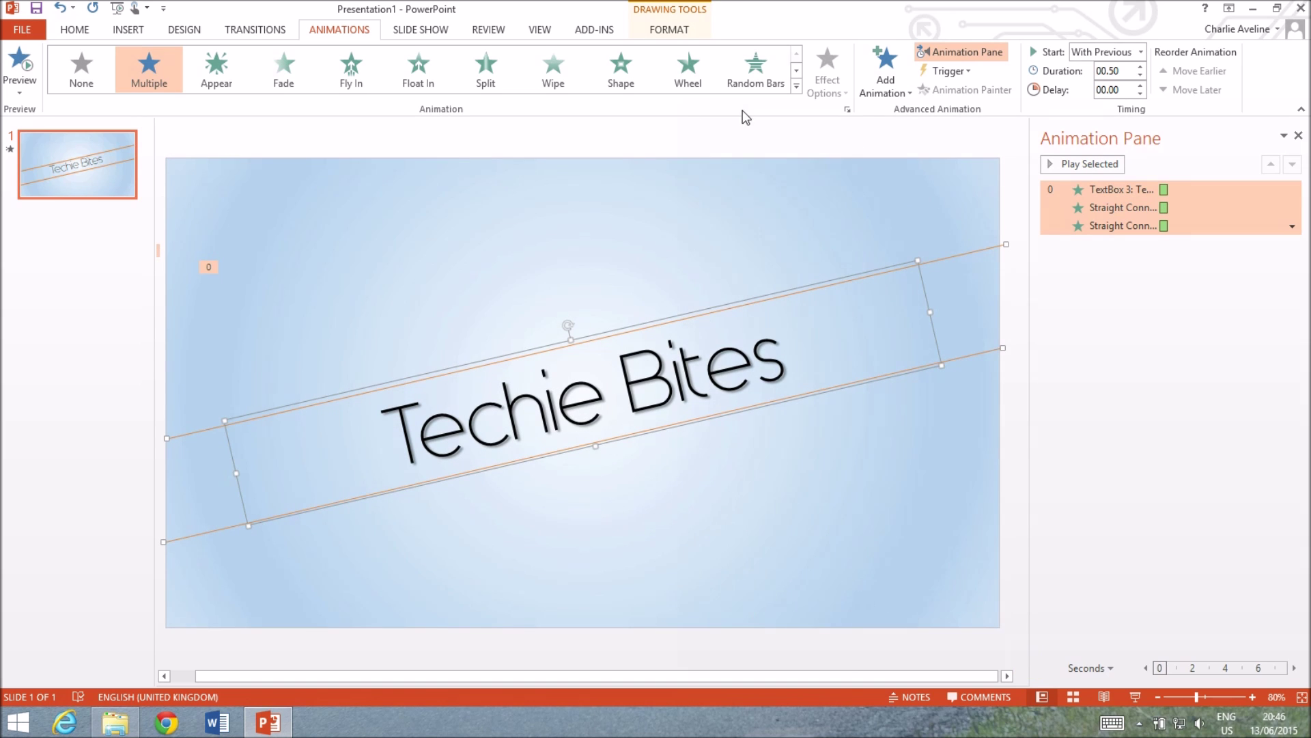
Add a Fade exit to title and lines, starting With Previous after a 1.50 s delay
{"action": "left_click", "coordinate": [885, 68]}
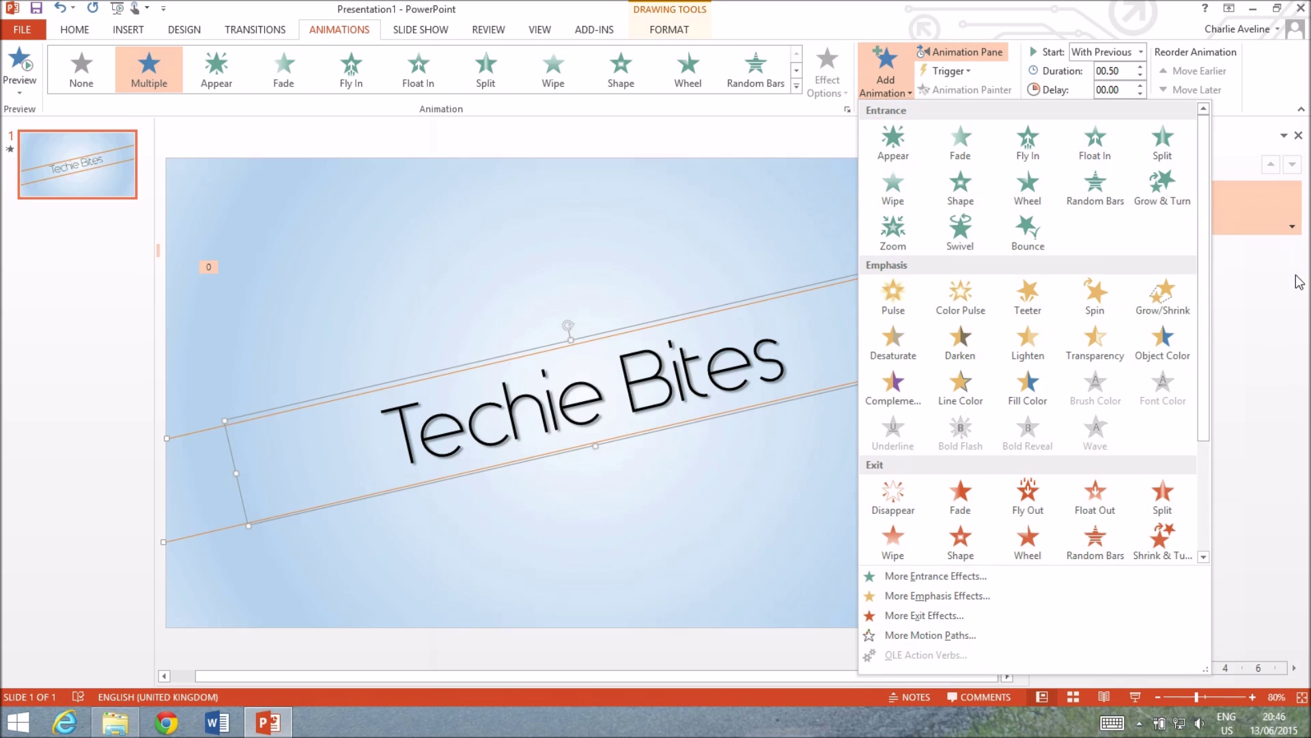
{"action": "left_click", "coordinate": [984, 519]}
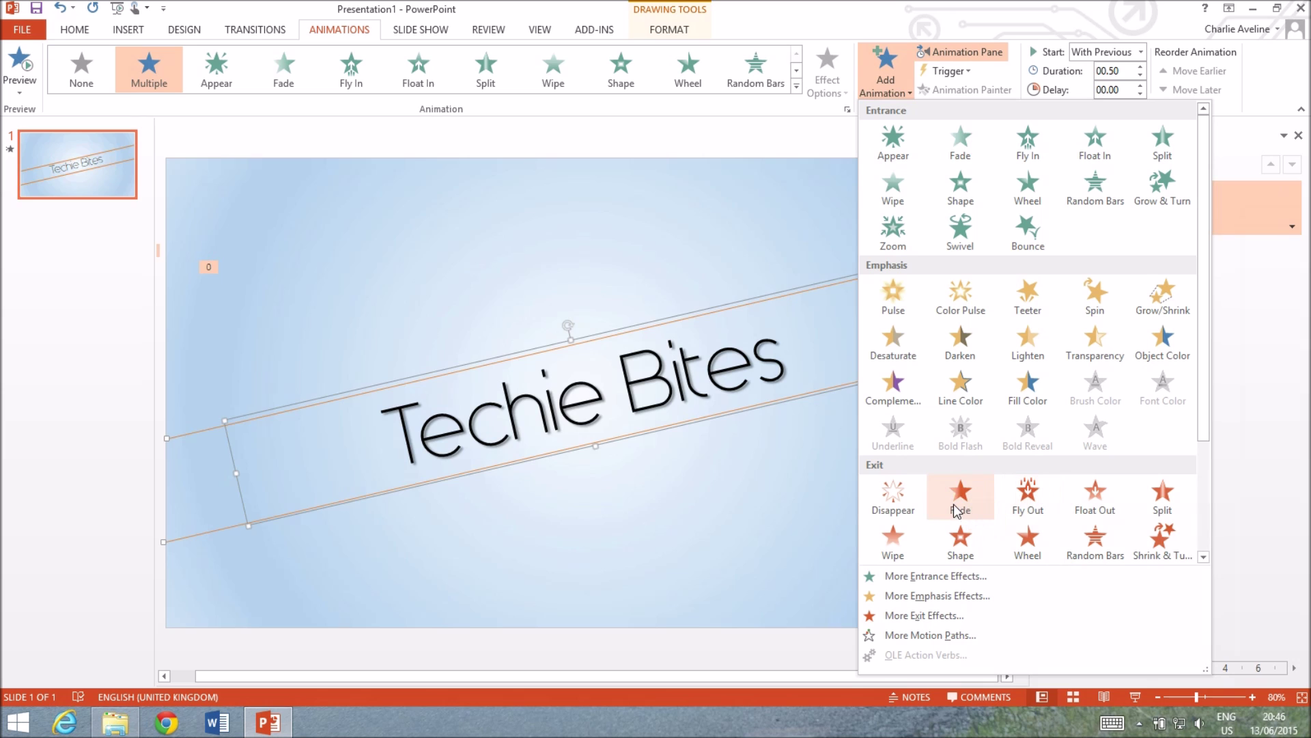
{"action": "left_click", "coordinate": [956, 505]}
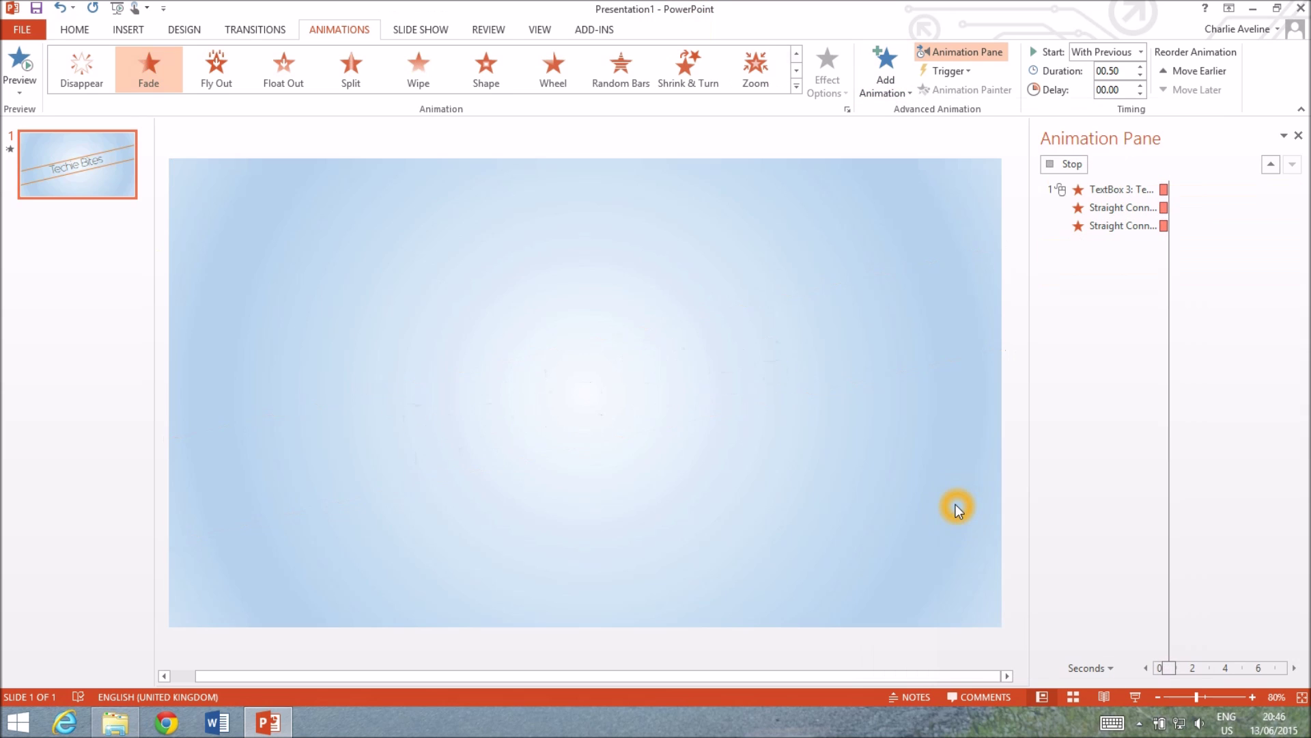
{"action": "left_click", "coordinate": [1291, 280]}
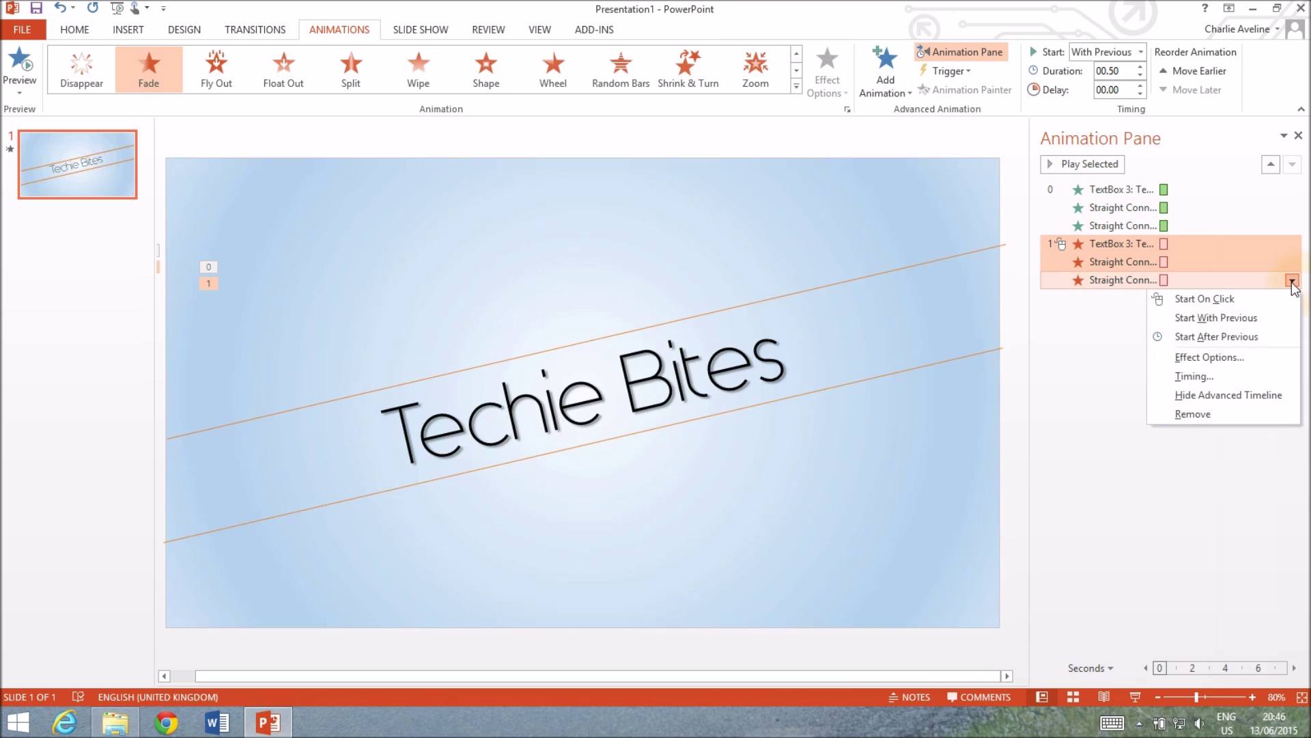
{"action": "left_click", "coordinate": [1254, 314]}
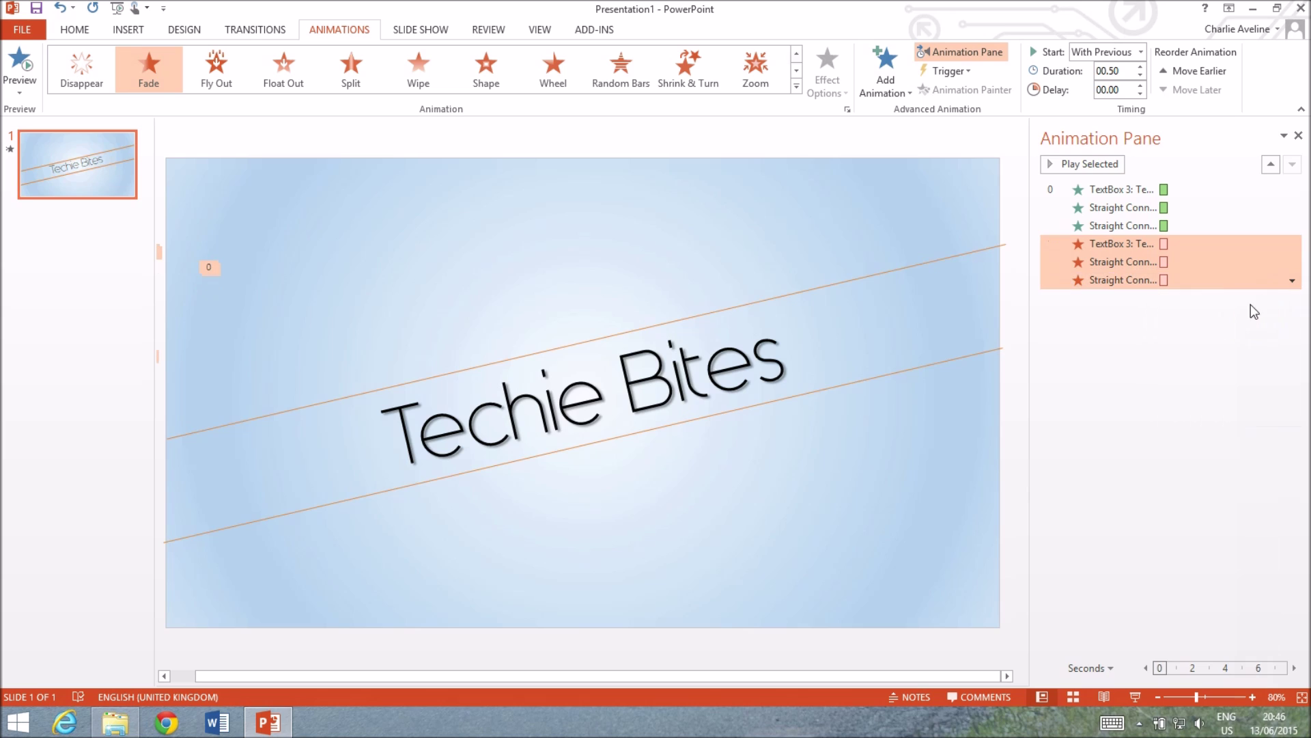
{"action": "left_click", "coordinate": [1139, 87]}
{"action": "left_click", "coordinate": [1139, 87]}
{"action": "left_click", "coordinate": [1139, 87]}
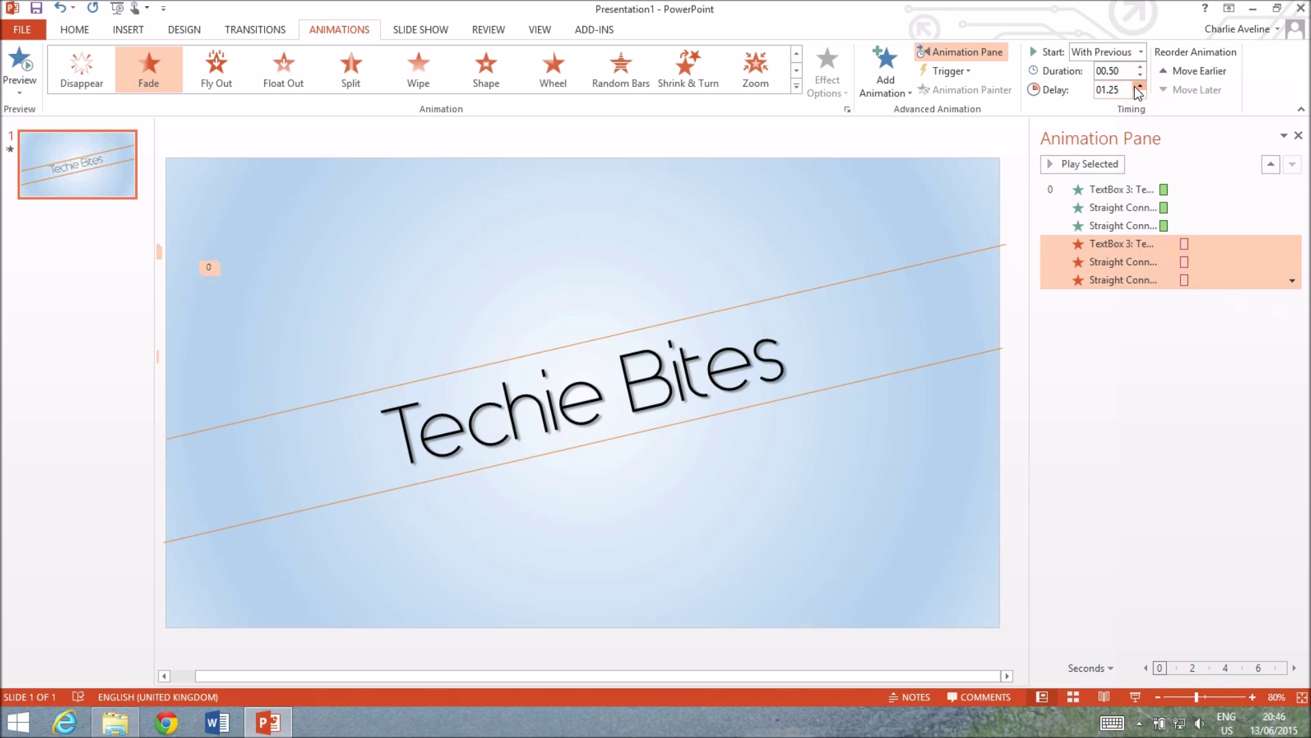
{"action": "left_click", "coordinate": [1139, 86]}
{"action": "left_click", "coordinate": [1139, 86]}
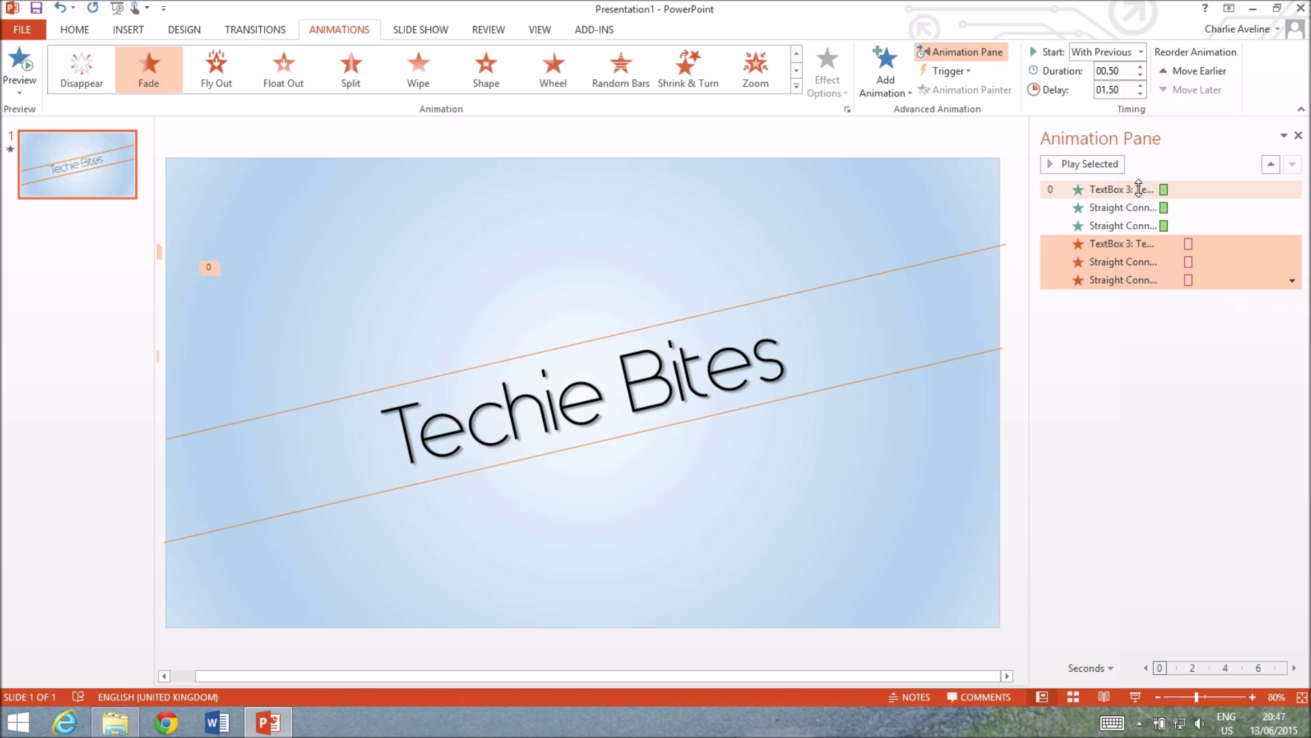
Delay the title's Zoom entrance by 0.25 seconds
{"action": "left_click", "coordinate": [1137, 189]}
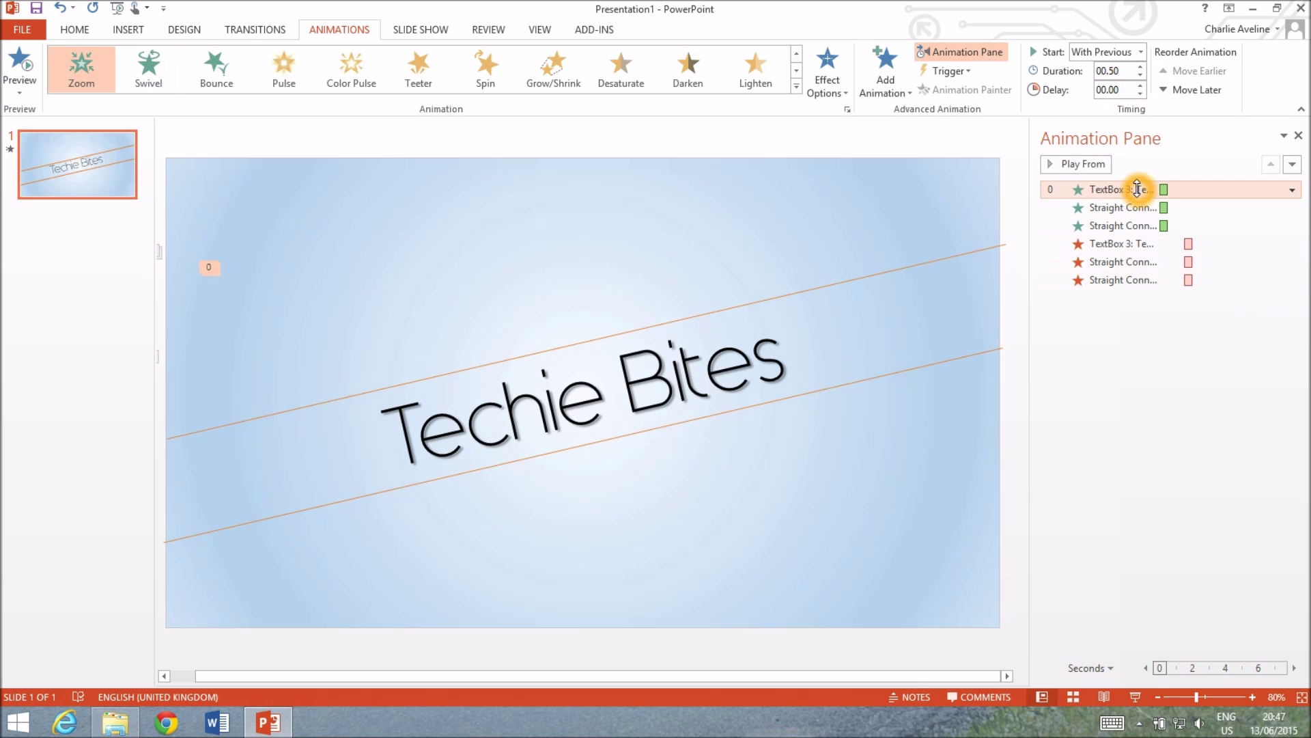
{"action": "left_click", "coordinate": [1139, 86]}
{"action": "left_click", "coordinate": [1017, 242]}
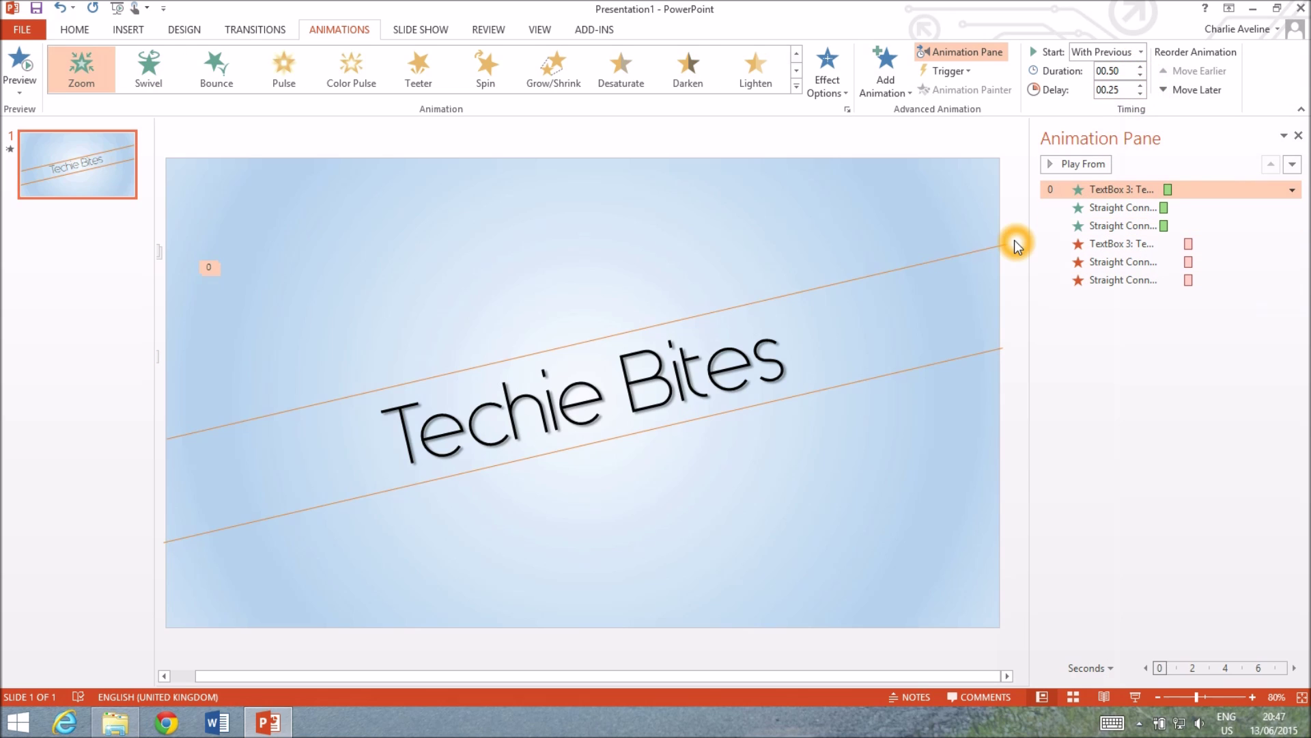
{"action": "left_click", "coordinate": [974, 262]}
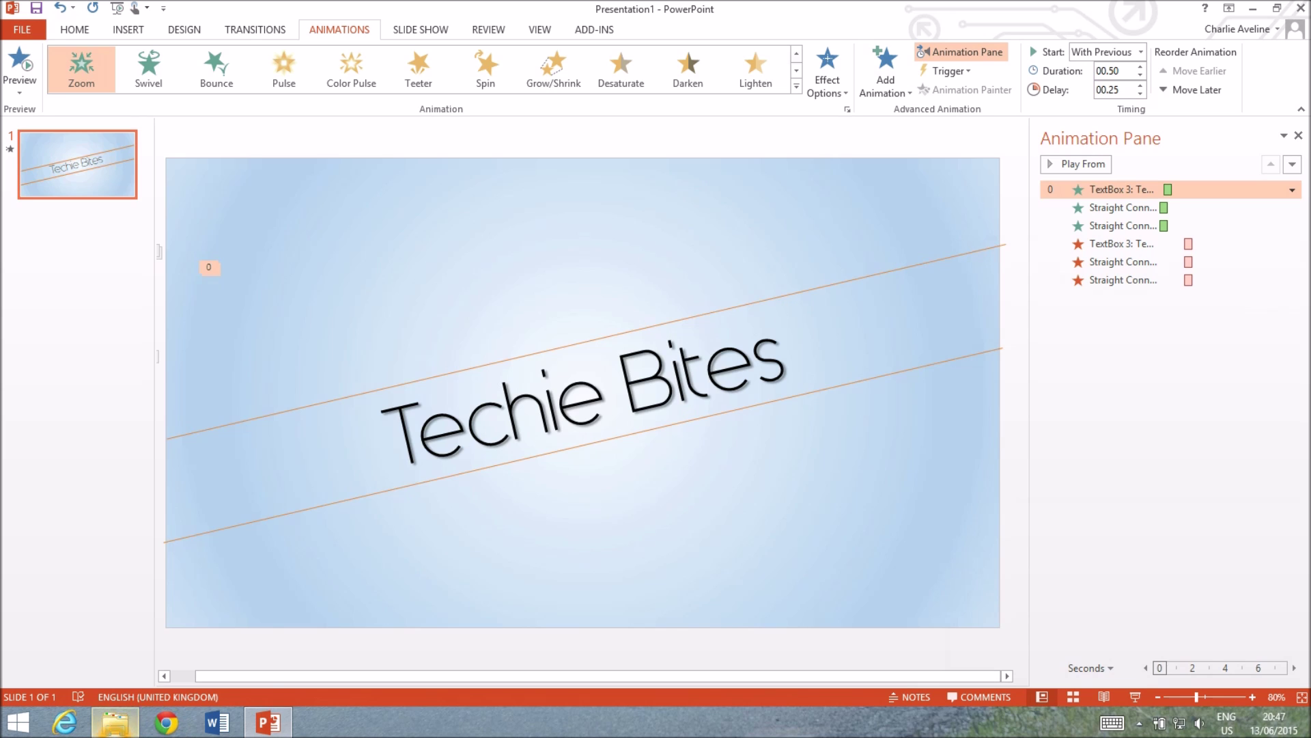
{"action": "left_click", "coordinate": [114, 723]}
Drag the blue logo PNG onto the slide, sized 10.62 cm, and centre it
{"action": "left_click_drag", "start_coordinate": [348, 373], "coordinate": [378, 216]}
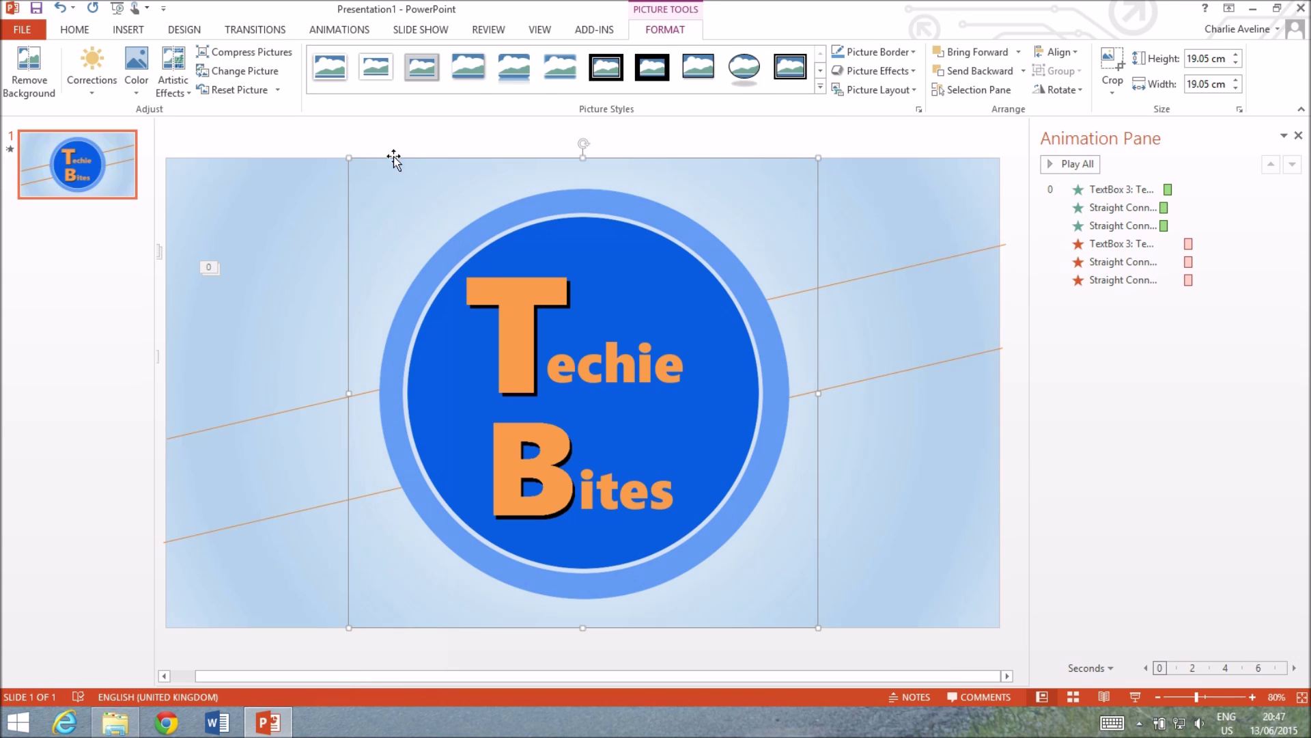
{"action": "left_click", "coordinate": [351, 162]}
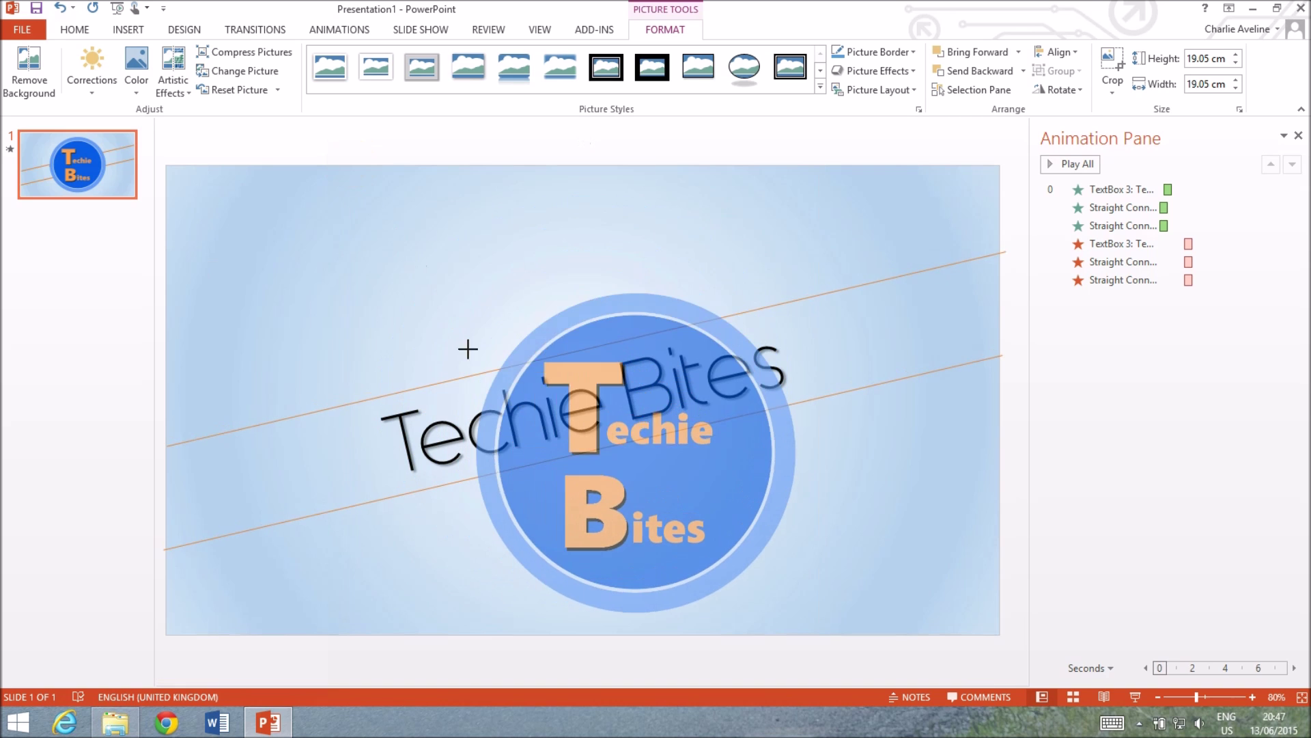
{"action": "left_click_drag", "start_coordinate": [659, 484], "coordinate": [564, 377]}
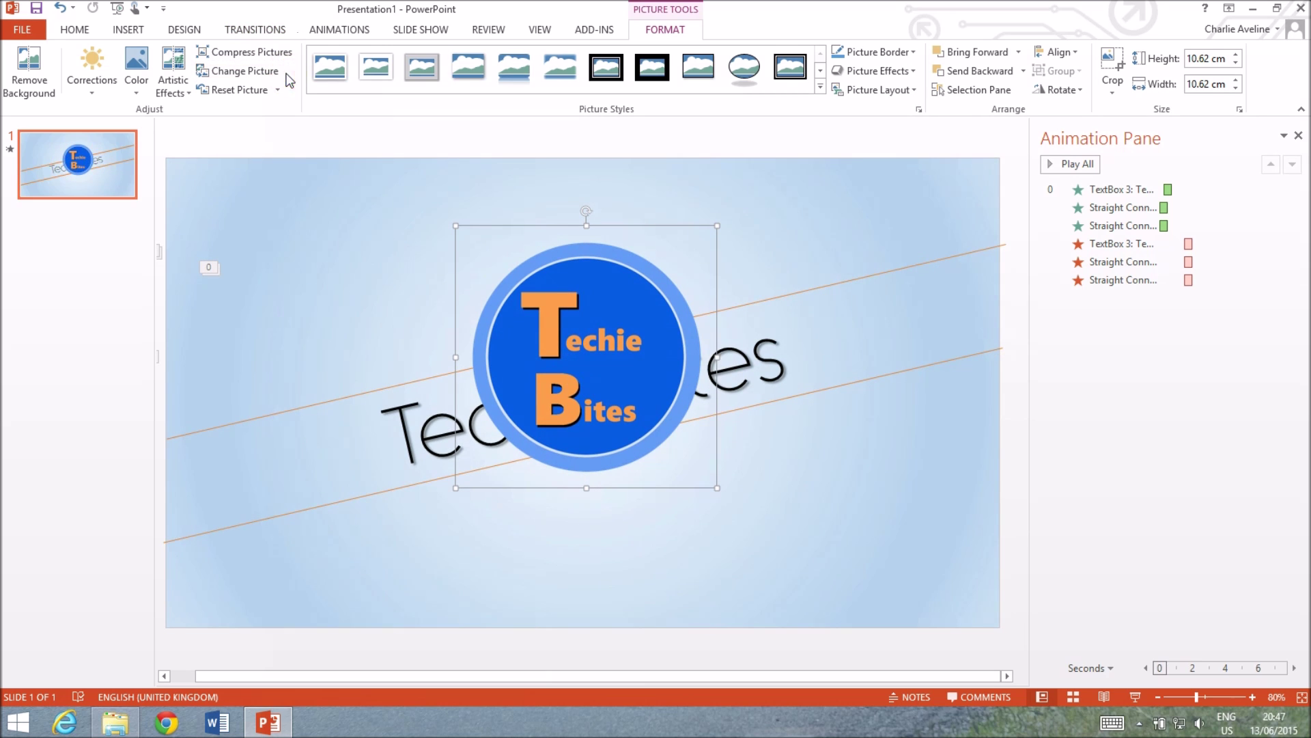
Add a text box below the logo reading 'Reviews, News, Tutorials'
{"action": "left_click", "coordinate": [128, 29]}
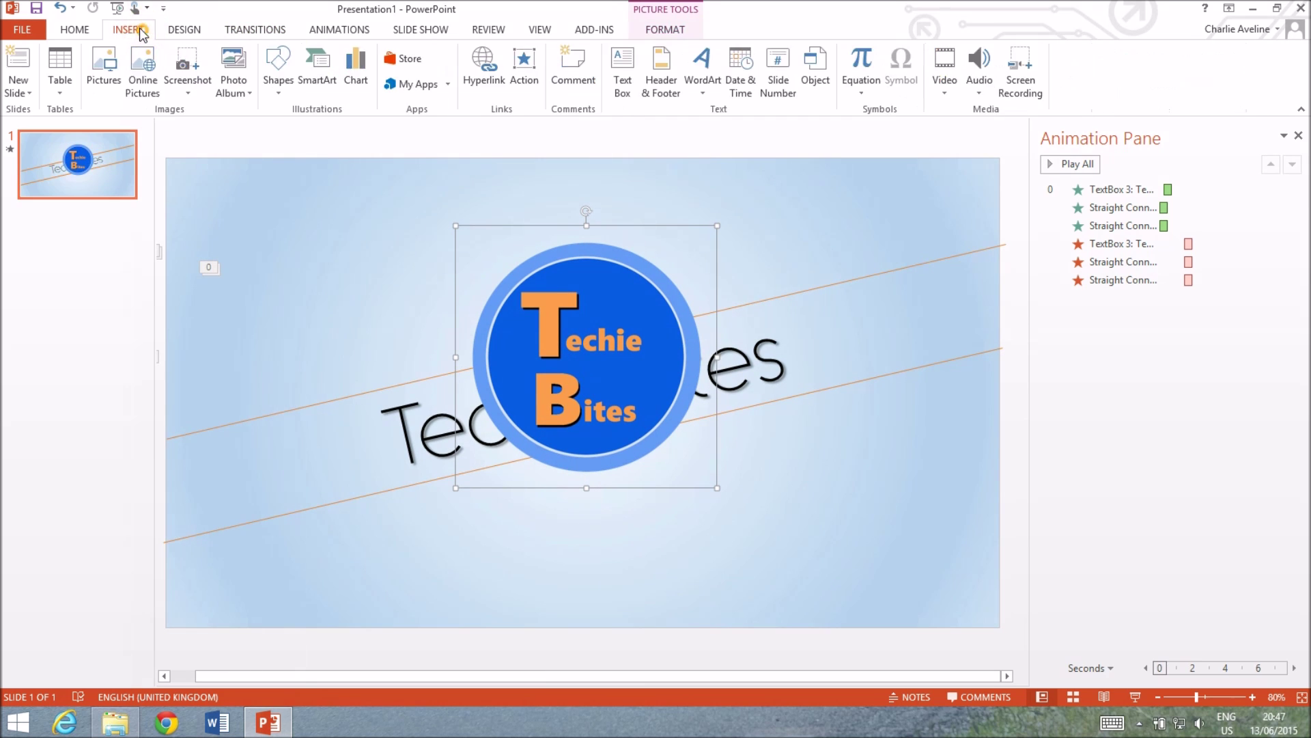
{"action": "left_click", "coordinate": [622, 72]}
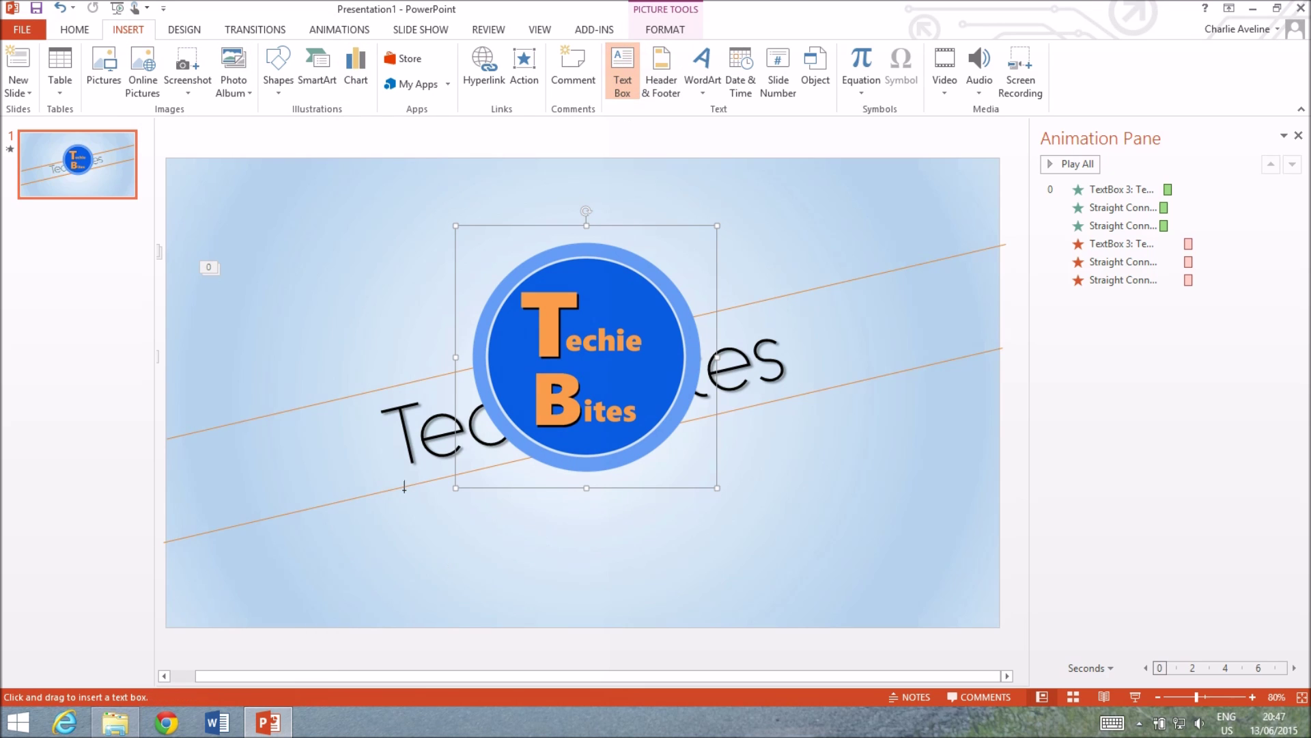
{"action": "mouse_move", "coordinate": [426, 499]}
{"action": "left_mouse_down"}
{"action": "mouse_move", "coordinate": [693, 576]}
{"action": "mouse_move", "coordinate": [771, 572]}
{"action": "left_mouse_up"}
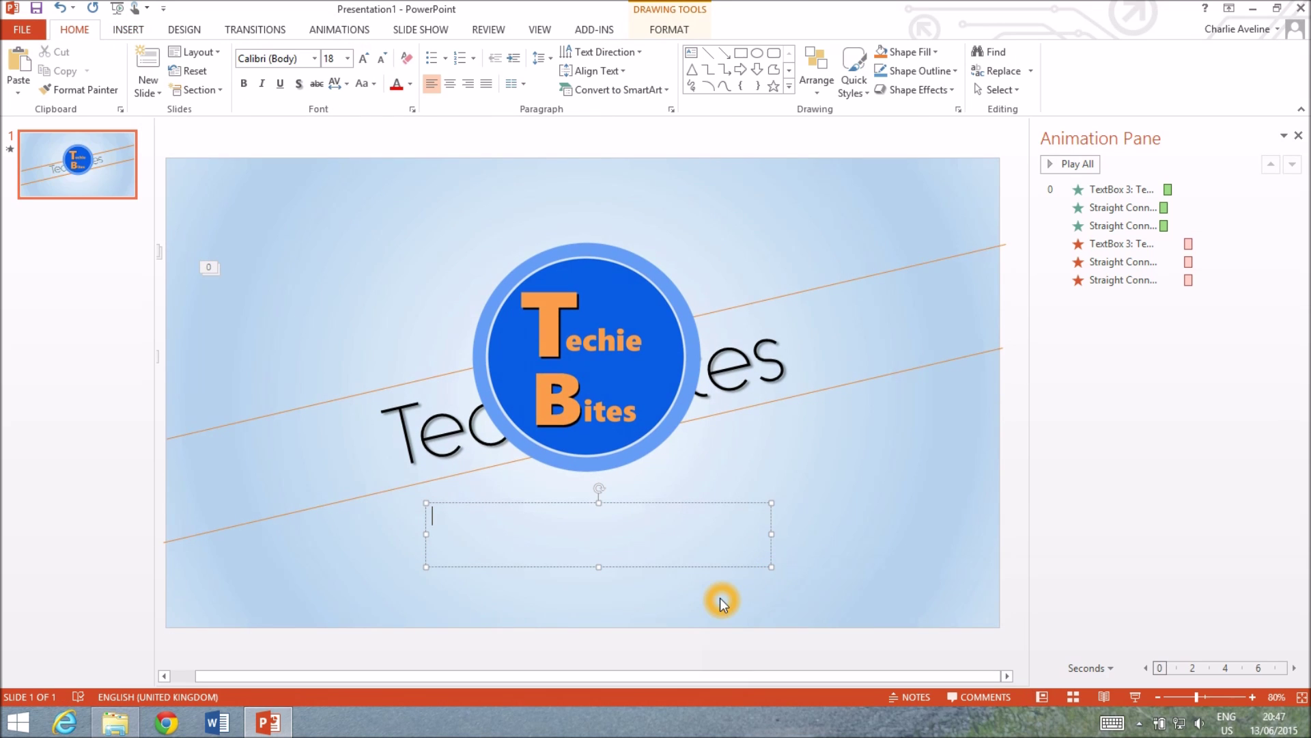
{"action": "type", "text": "Reviews,"}
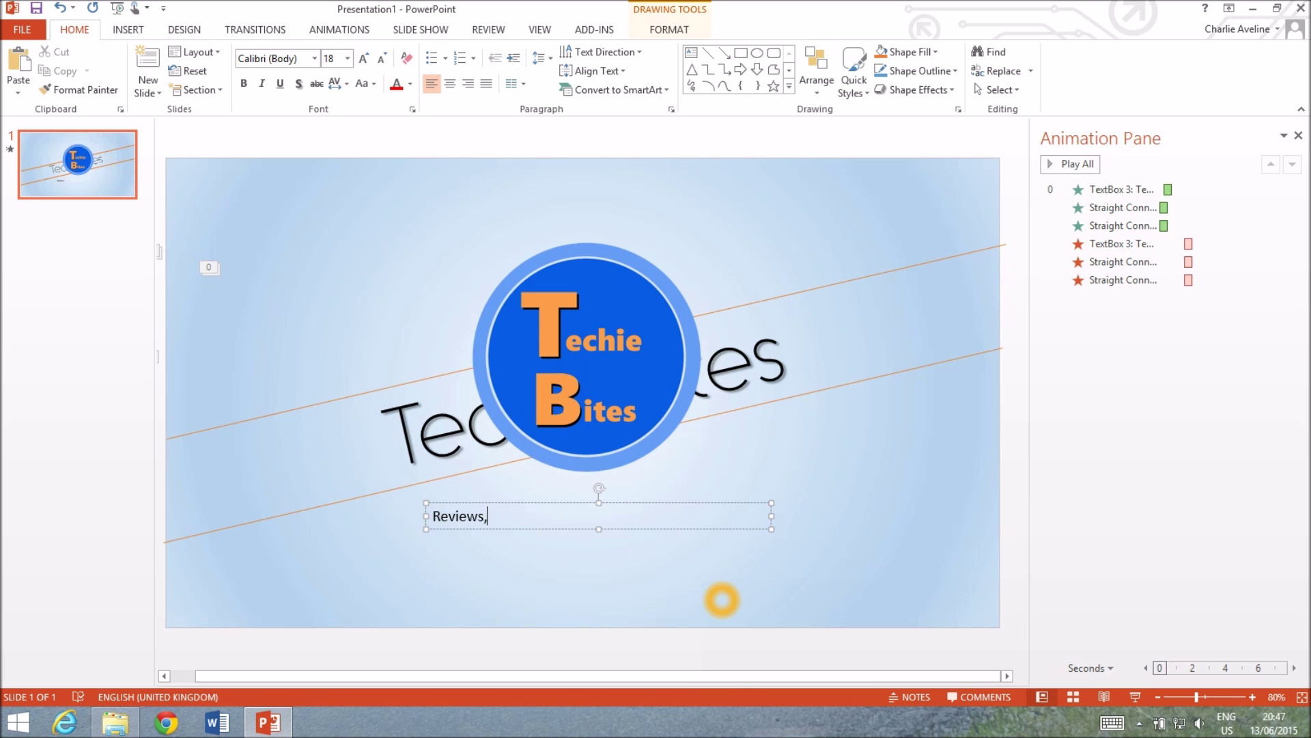
{"action": "type", "text": " News, Tutorials"}
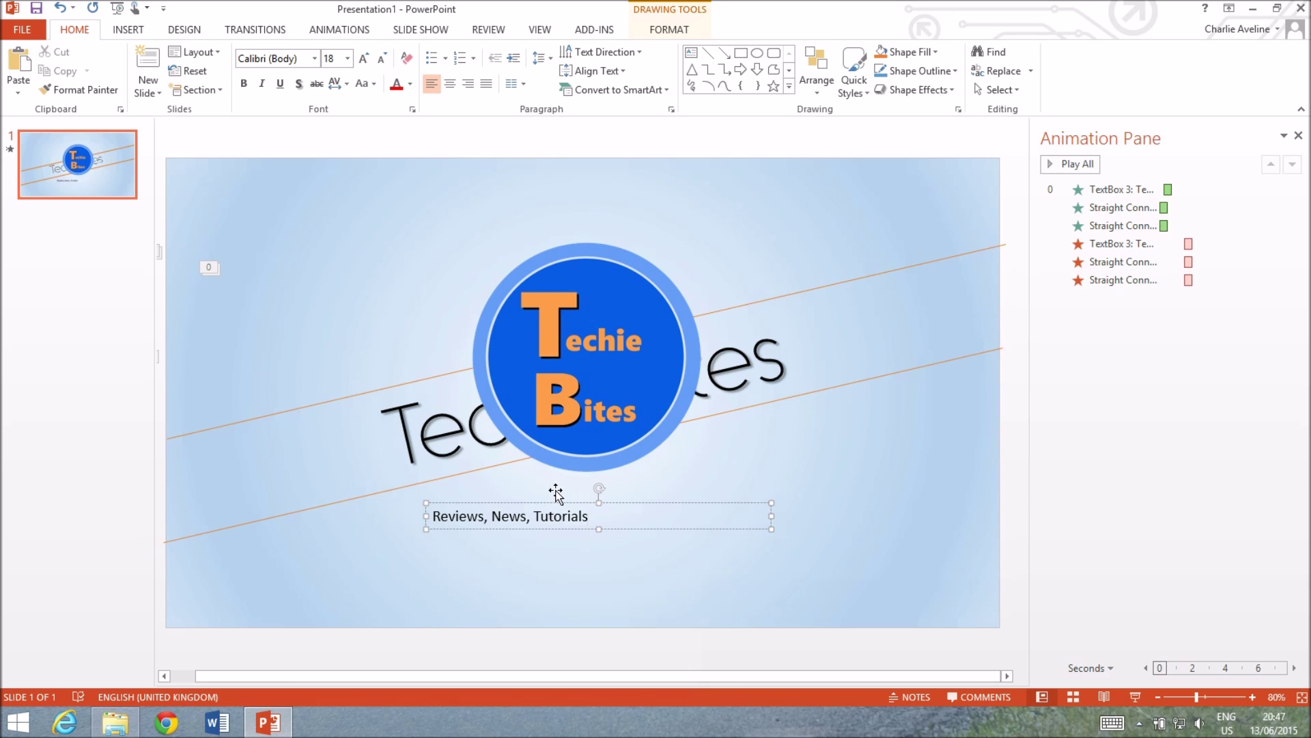
Make the motto centred, grey and 32 pt, and centre its box under the logo
{"action": "triple_click", "coordinate": [534, 515]}
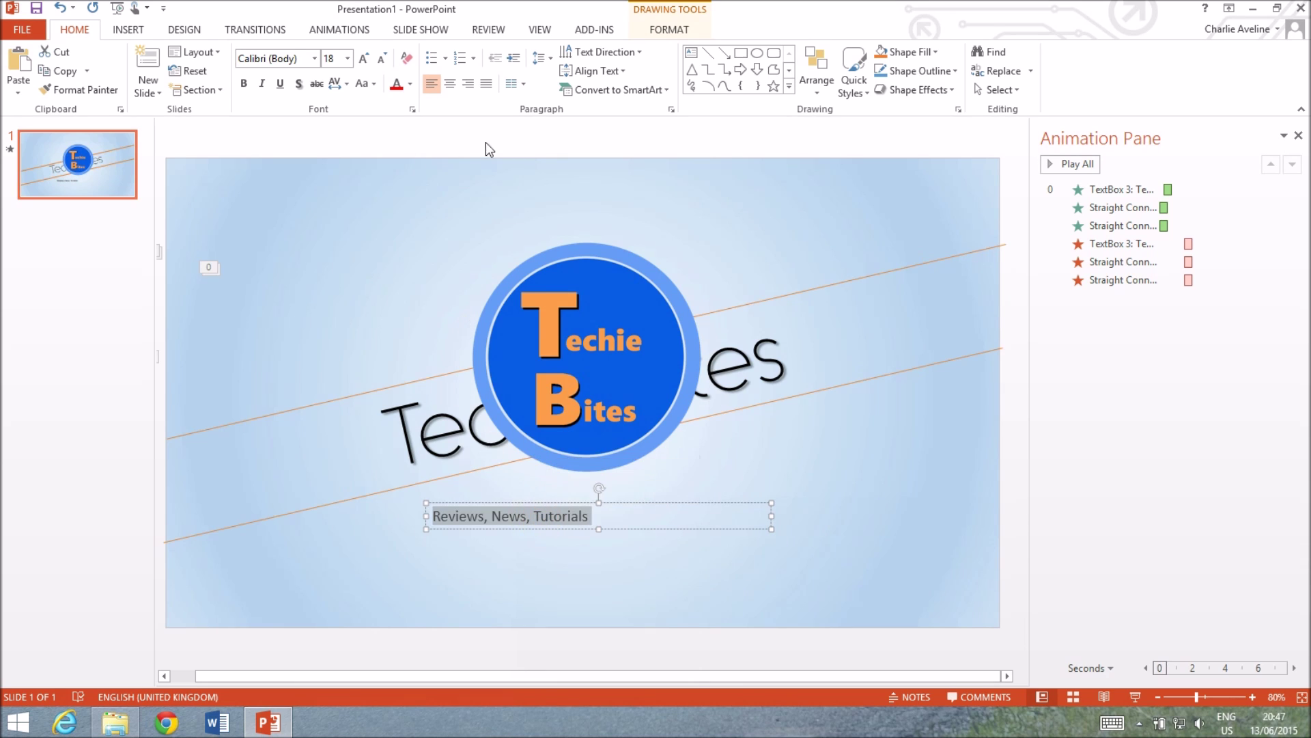
{"action": "left_click", "coordinate": [450, 83]}
{"action": "left_click", "coordinate": [409, 83]}
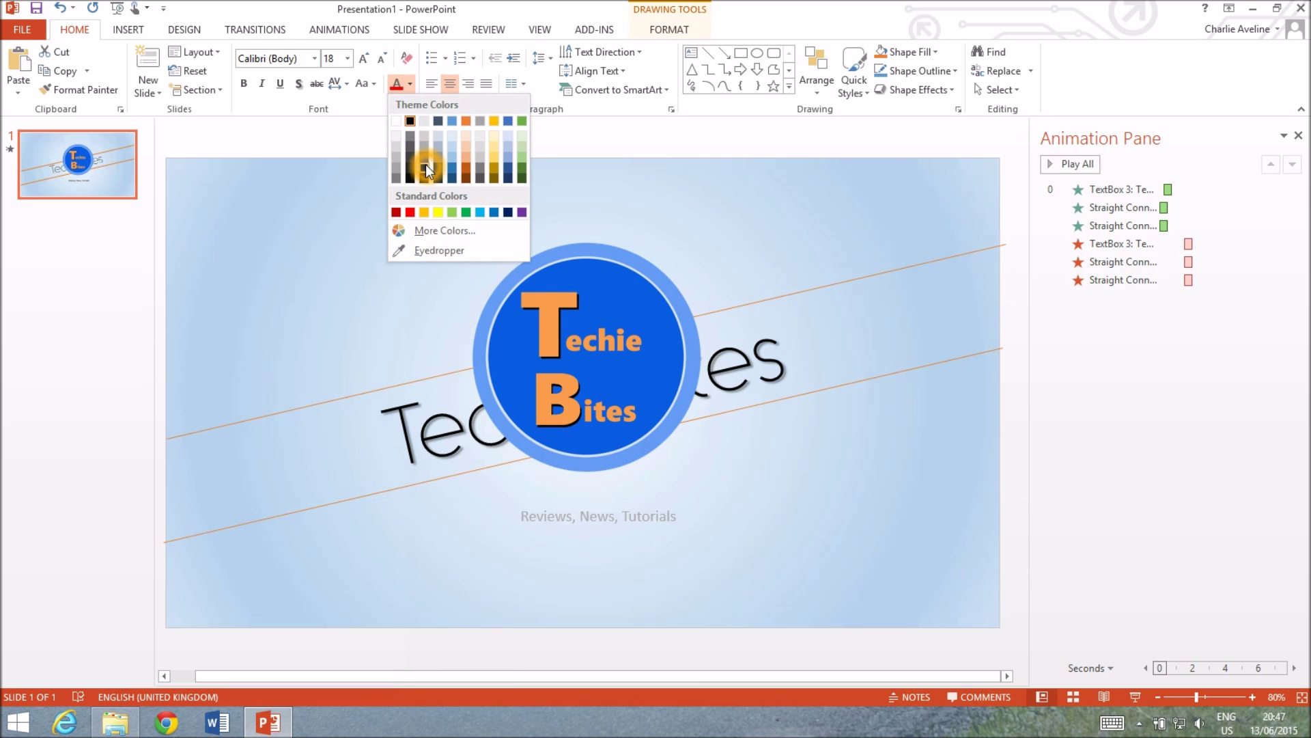
{"action": "left_click", "coordinate": [423, 158]}
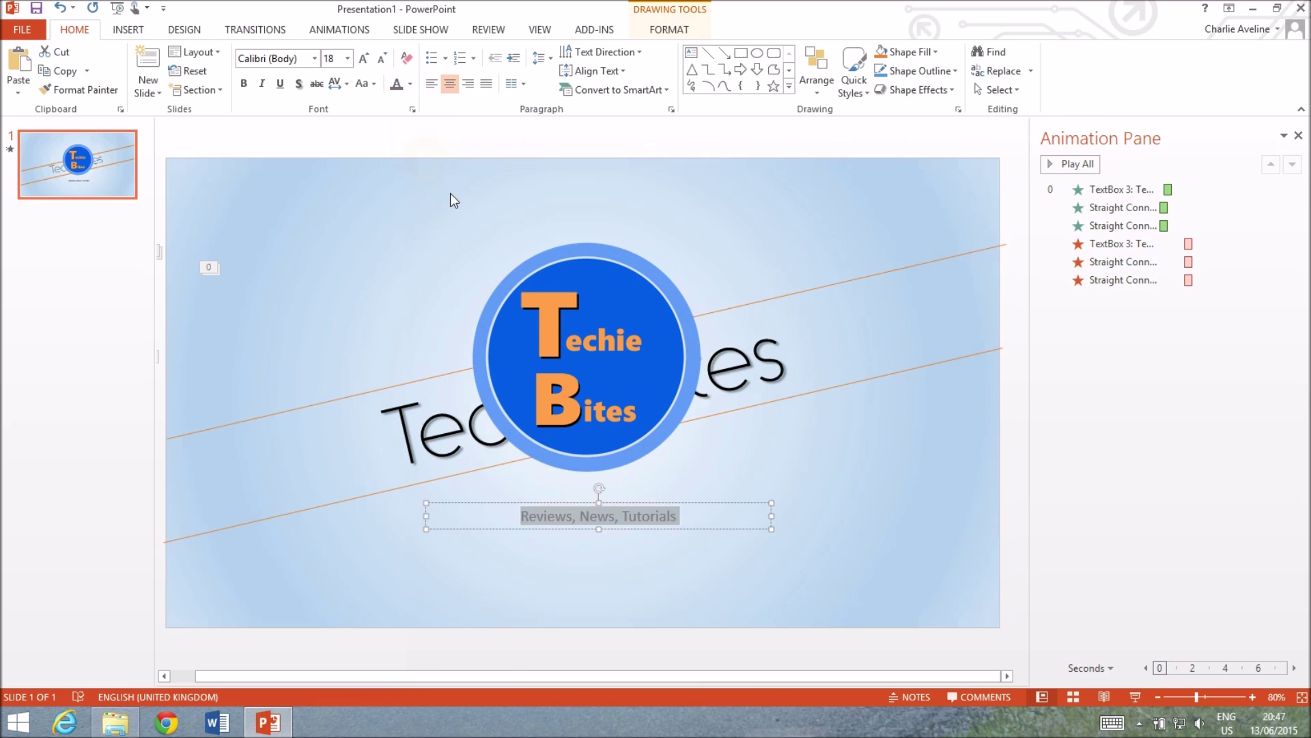
{"action": "left_click", "coordinate": [348, 58]}
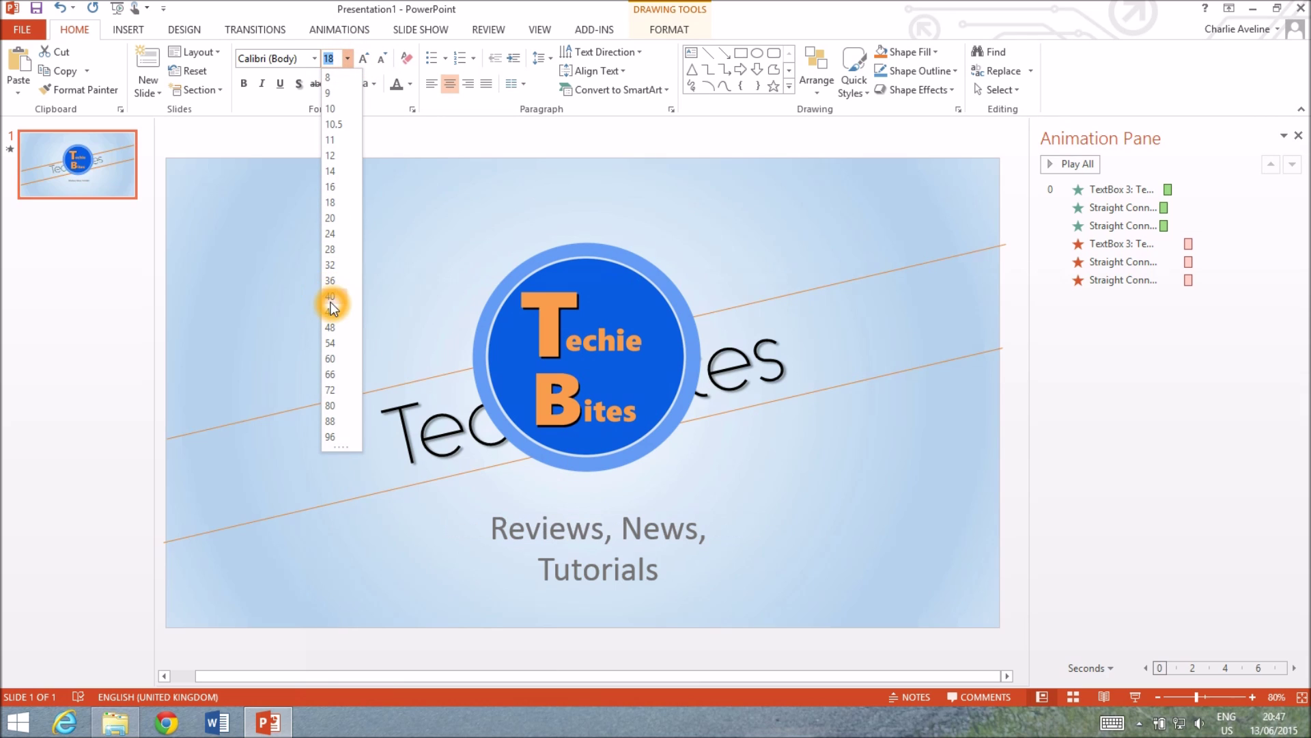
{"action": "left_click", "coordinate": [330, 265]}
{"action": "left_click", "coordinate": [576, 503]}
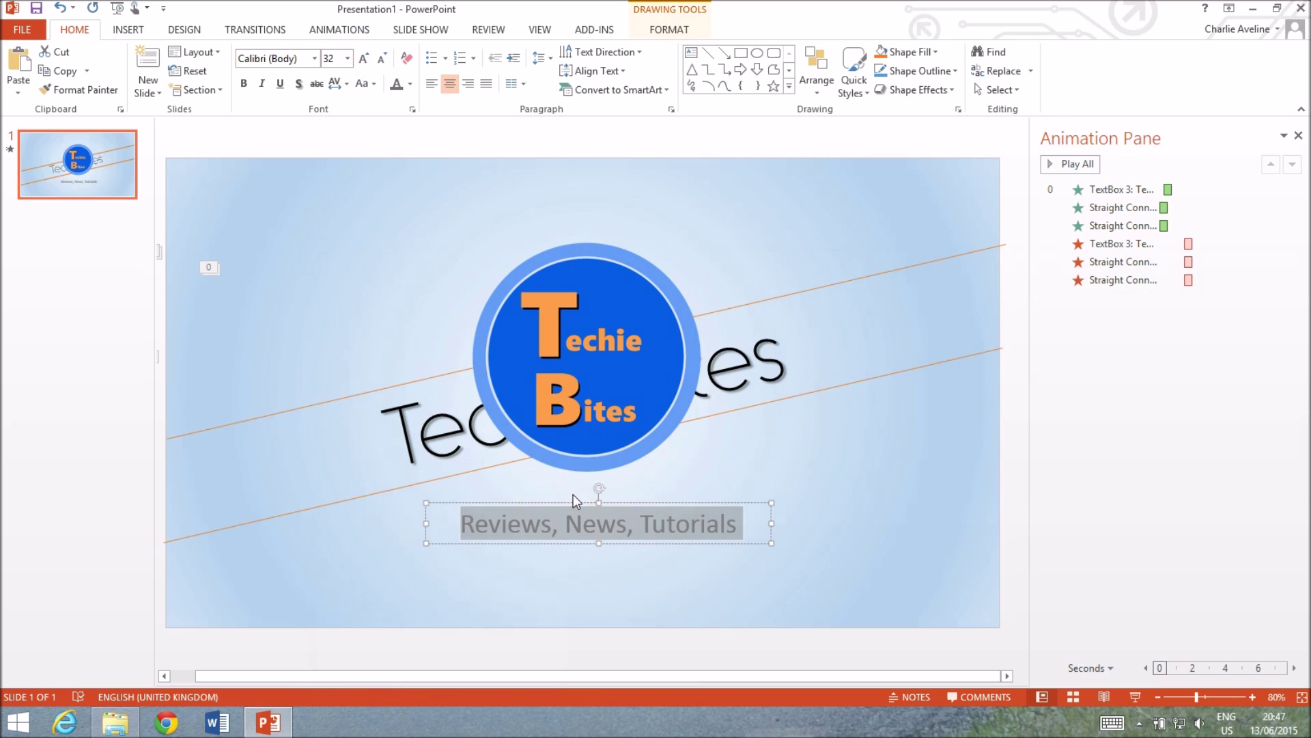
{"action": "left_click_drag", "start_coordinate": [576, 503], "coordinate": [556, 502]}
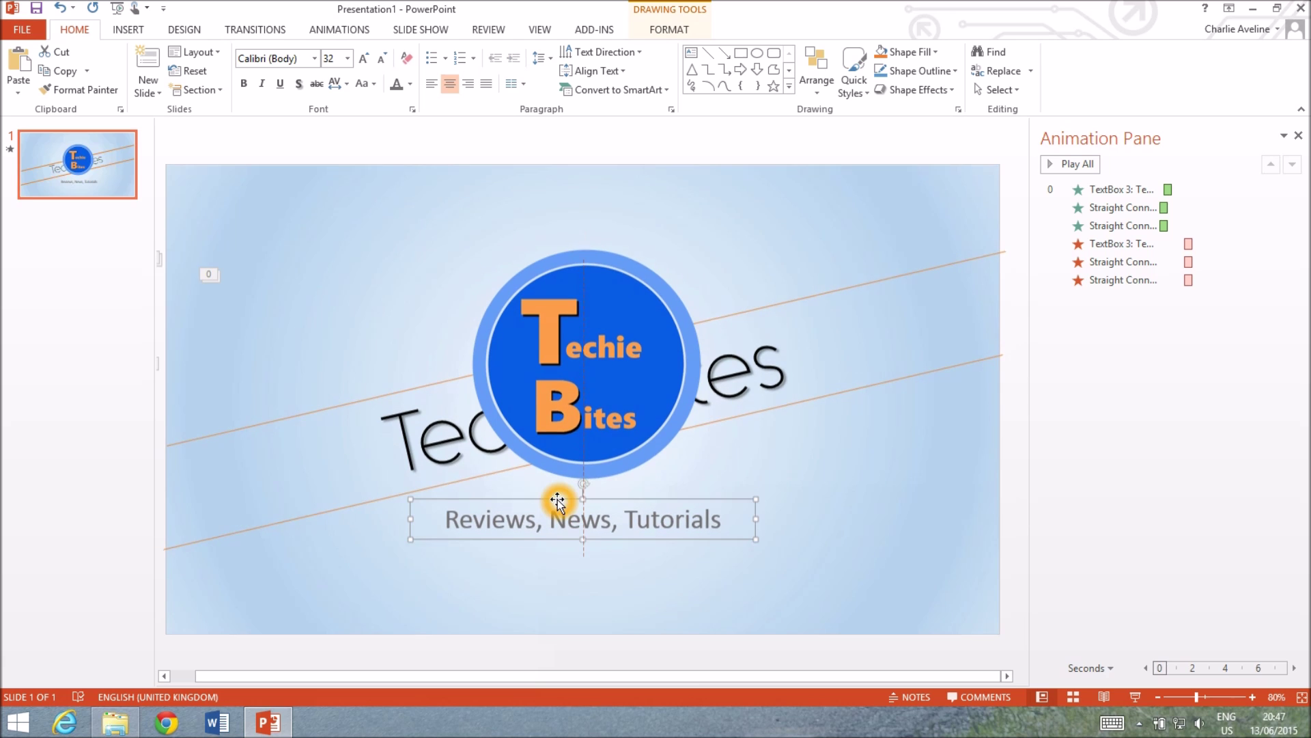
Give the logo picture a Zoom entrance animation
{"action": "left_click", "coordinate": [614, 323]}
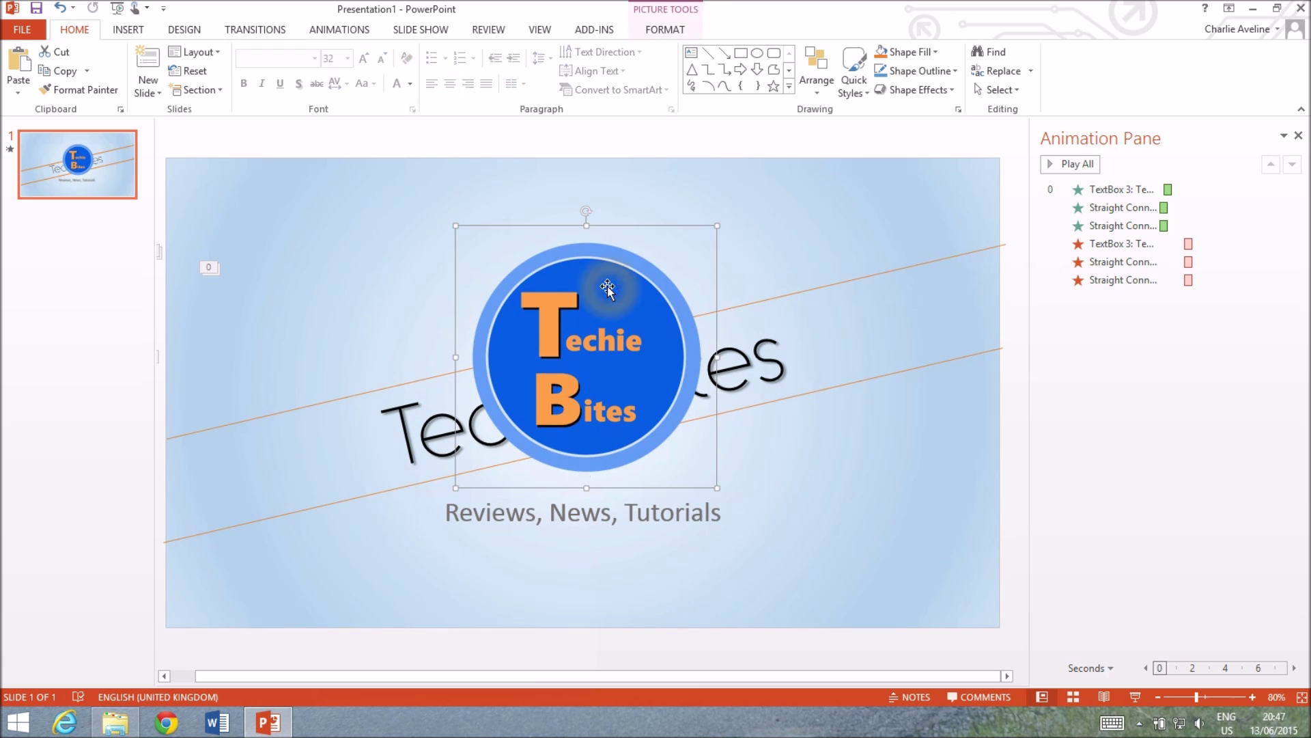
{"action": "left_click", "coordinate": [346, 32]}
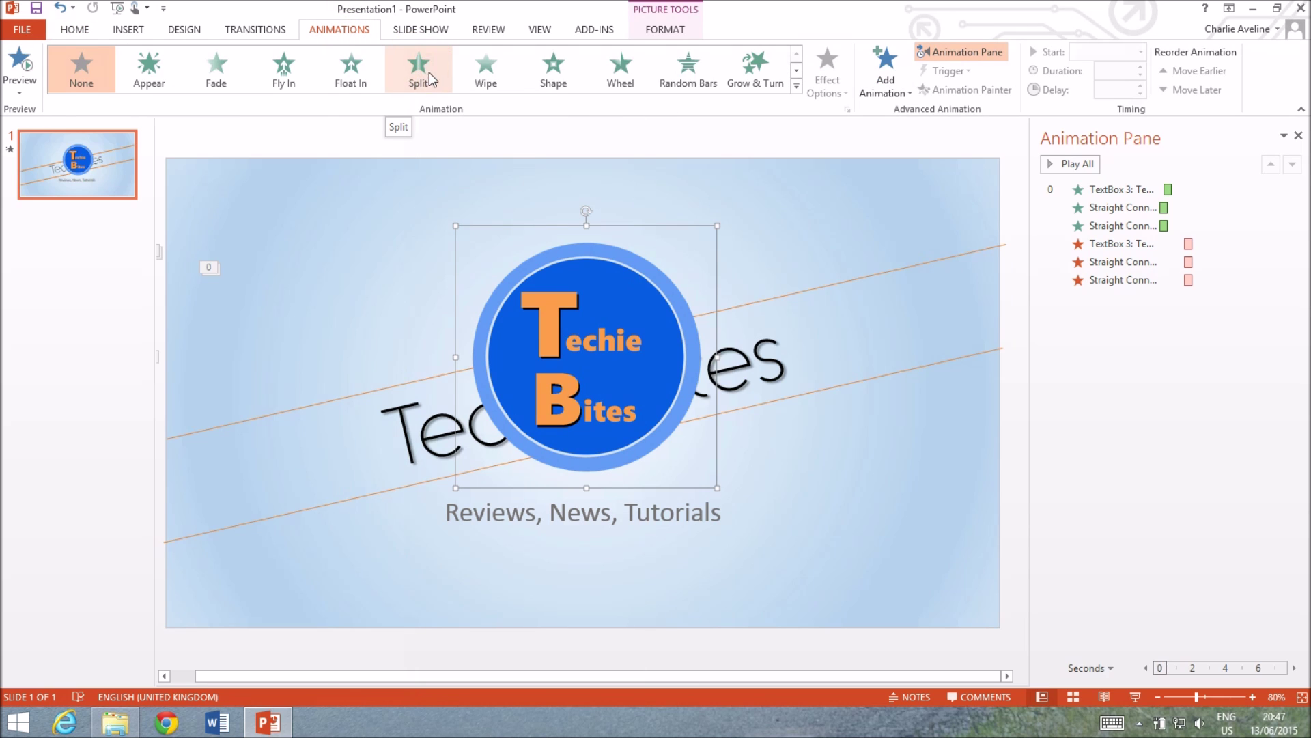
{"action": "left_click", "coordinate": [797, 70]}
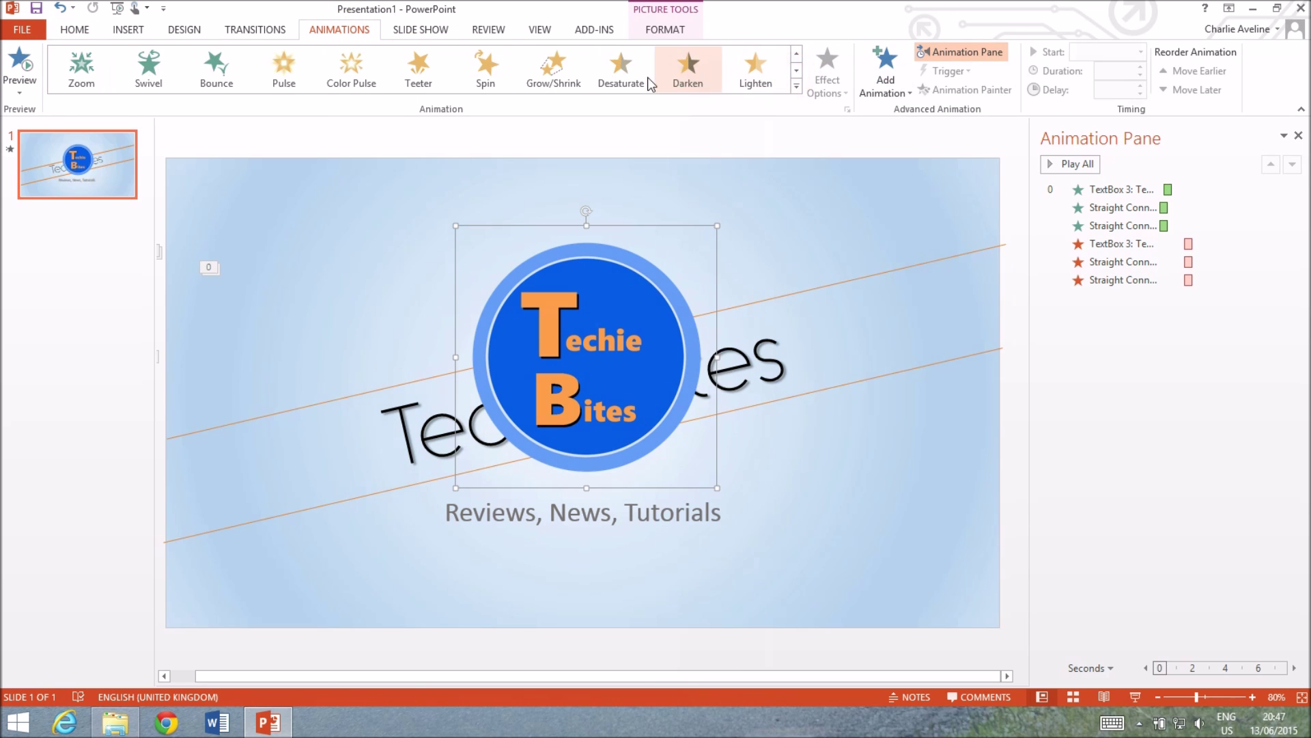
{"action": "left_click", "coordinate": [81, 68]}
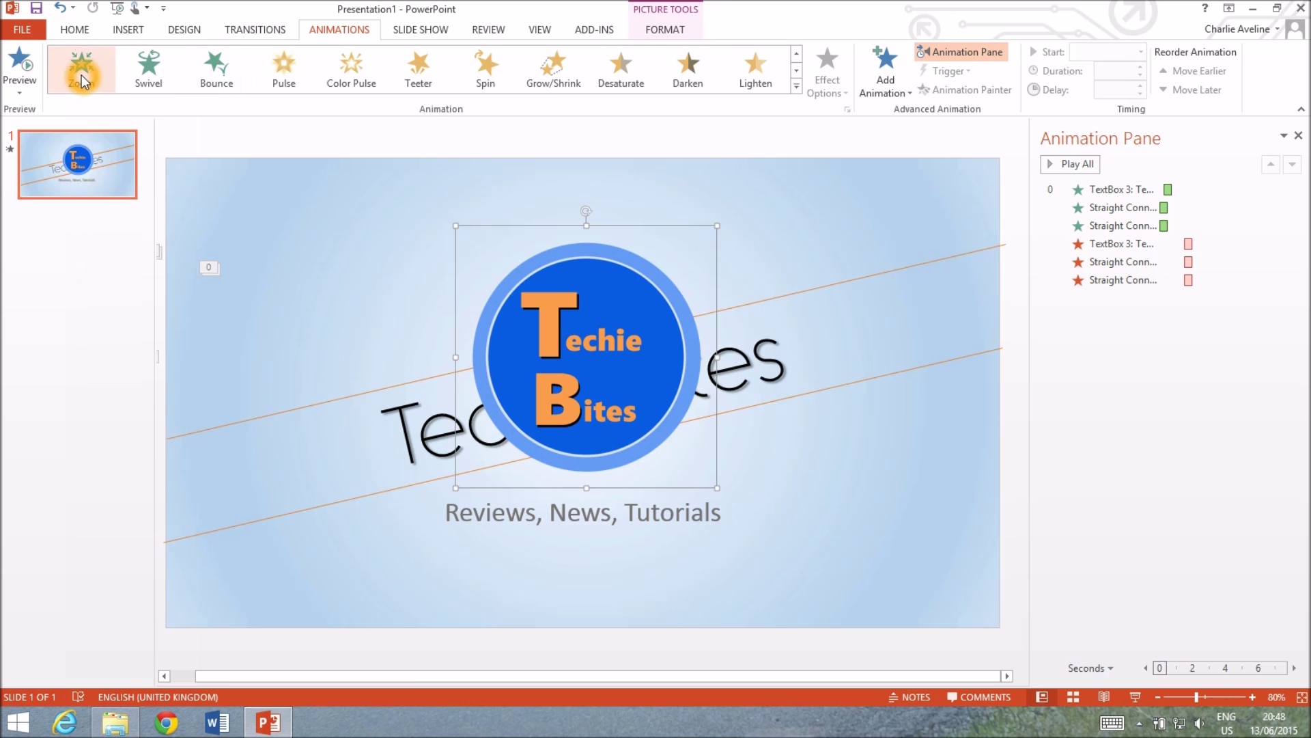
Apply the Fly In entrance to the Reviews, News, Tutorials motto text box
{"action": "left_click", "coordinate": [513, 521]}
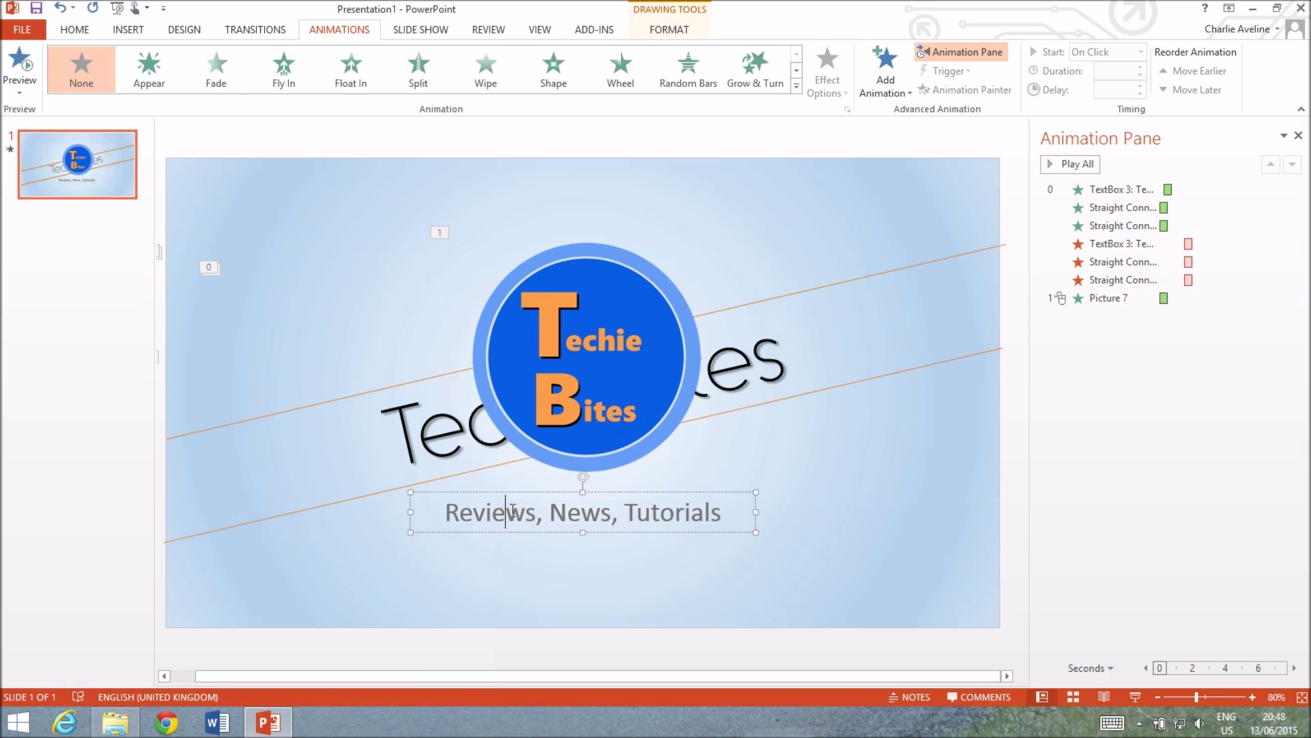
{"action": "left_click", "coordinate": [510, 493]}
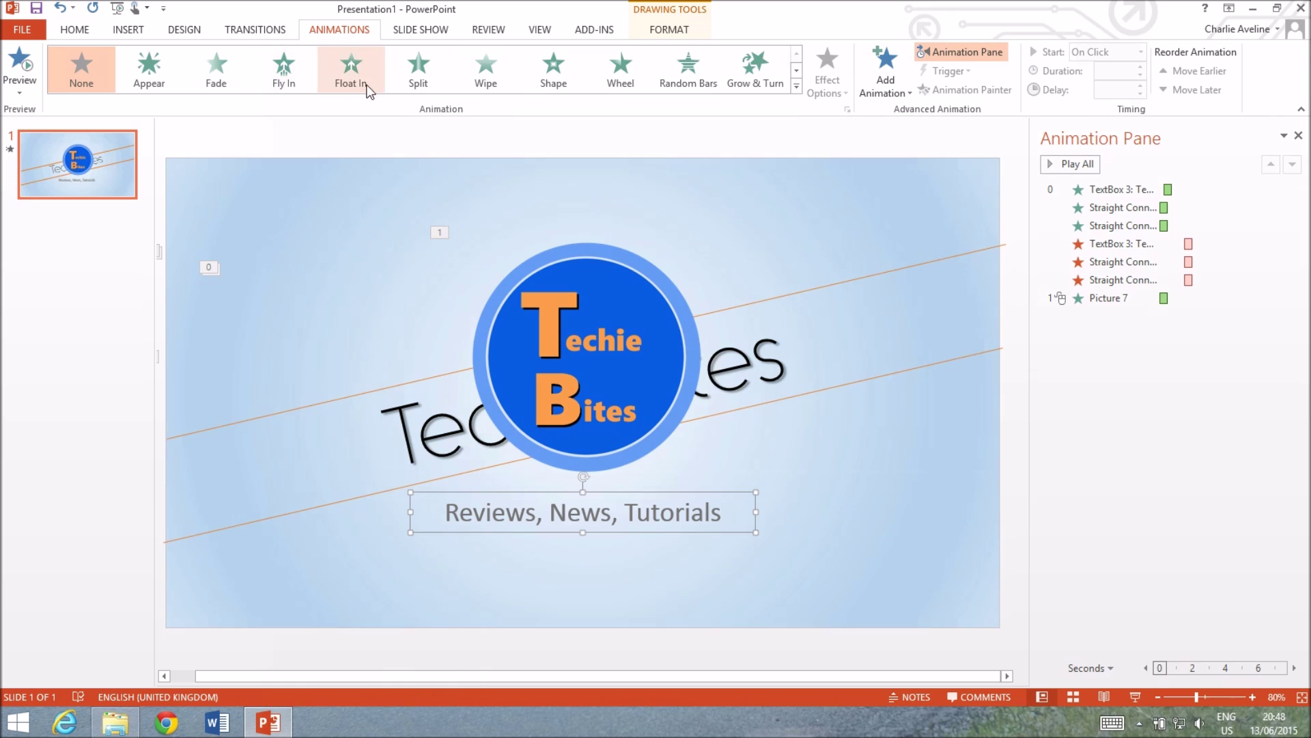
{"action": "left_click", "coordinate": [284, 69]}
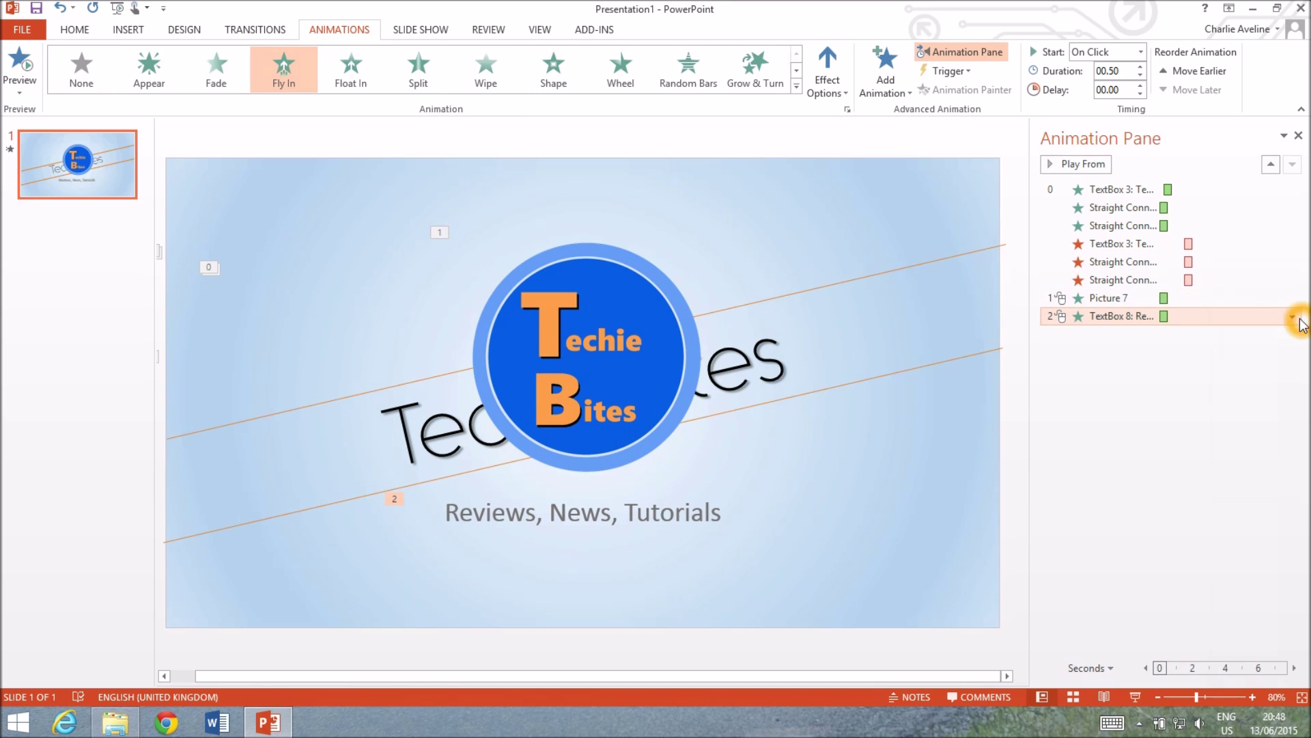
Set both the motto and logo animations to start With Previous
{"action": "left_click", "coordinate": [1293, 319]}
{"action": "left_click", "coordinate": [1263, 347]}
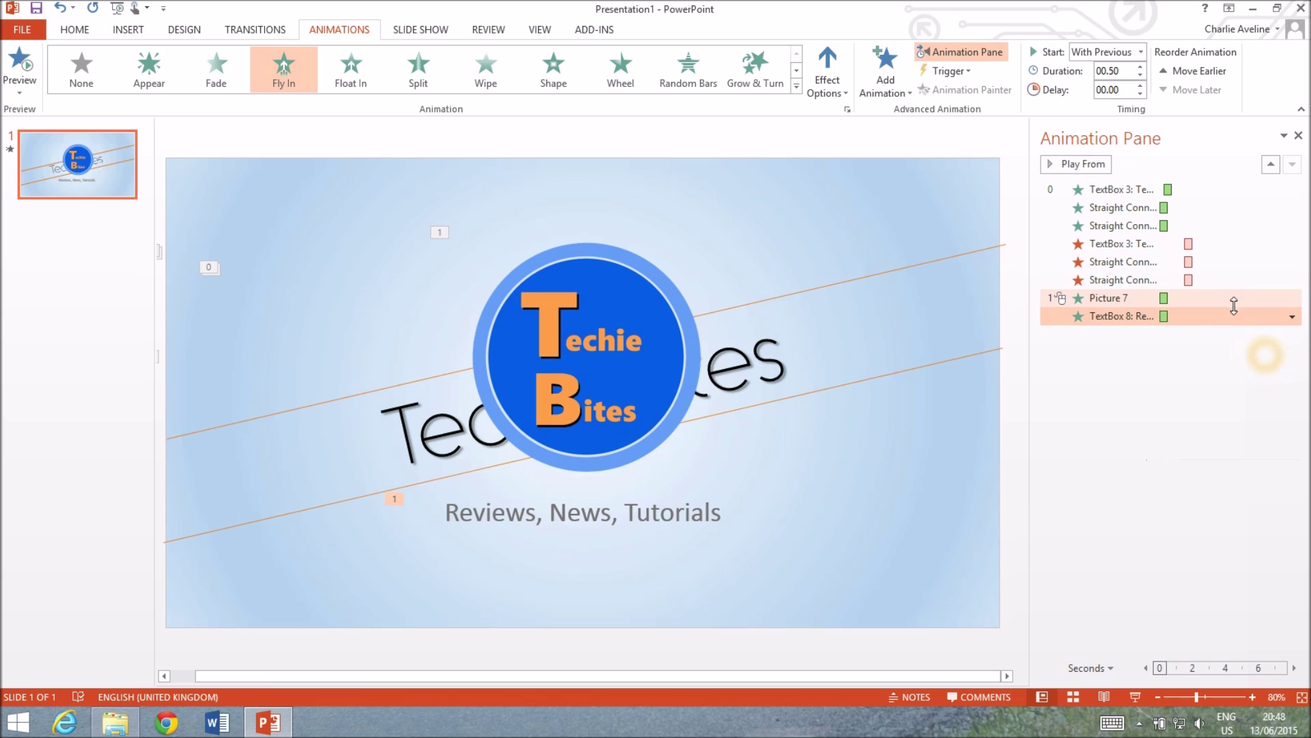
{"action": "left_click", "coordinate": [1292, 299]}
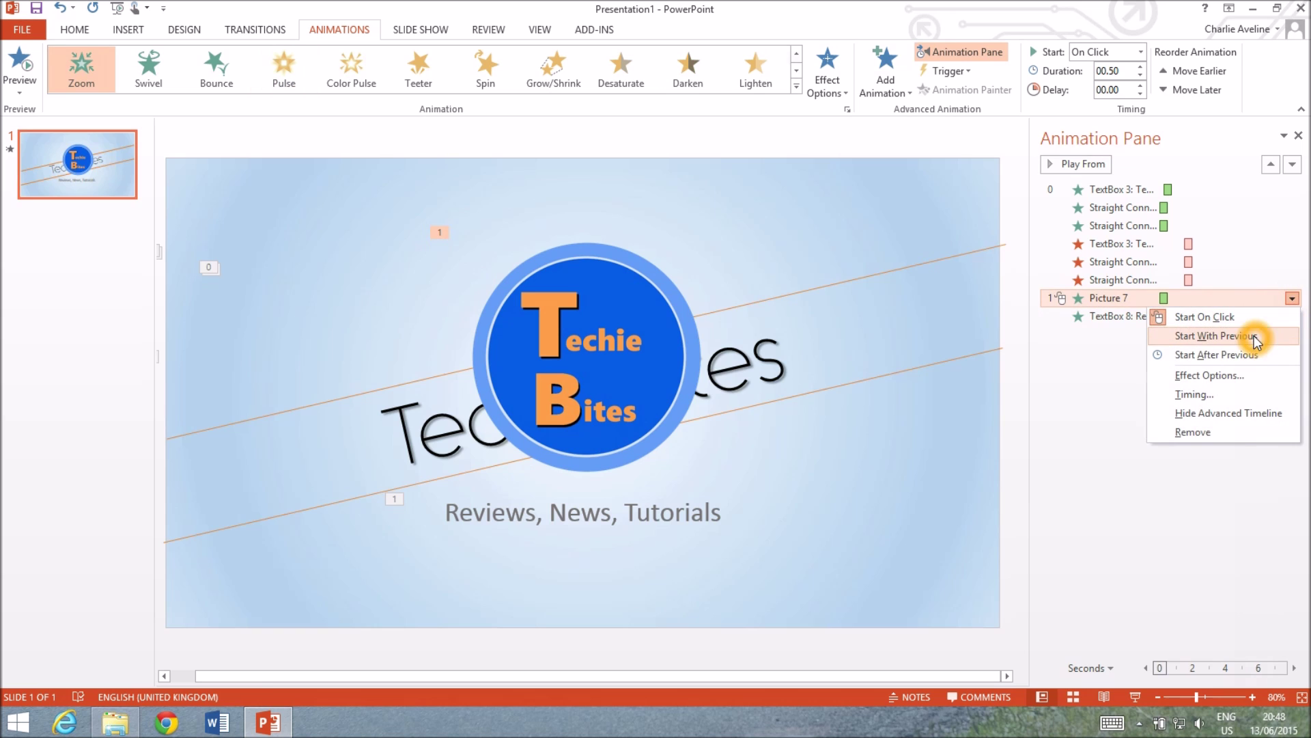
{"action": "left_click", "coordinate": [1256, 332]}
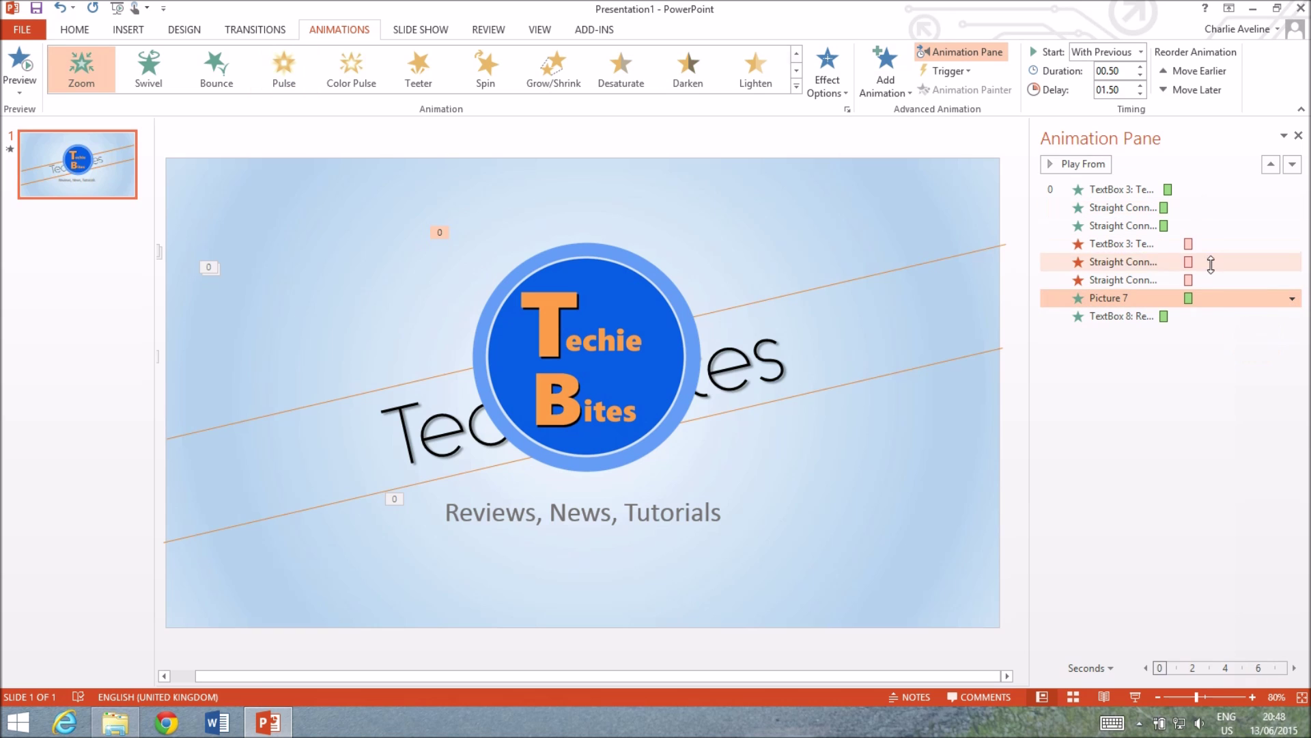
Delay the logo animation by 2.00 seconds and the motto animation by 2.25 seconds
{"action": "left_click", "coordinate": [1141, 85]}
{"action": "left_click", "coordinate": [1141, 86]}
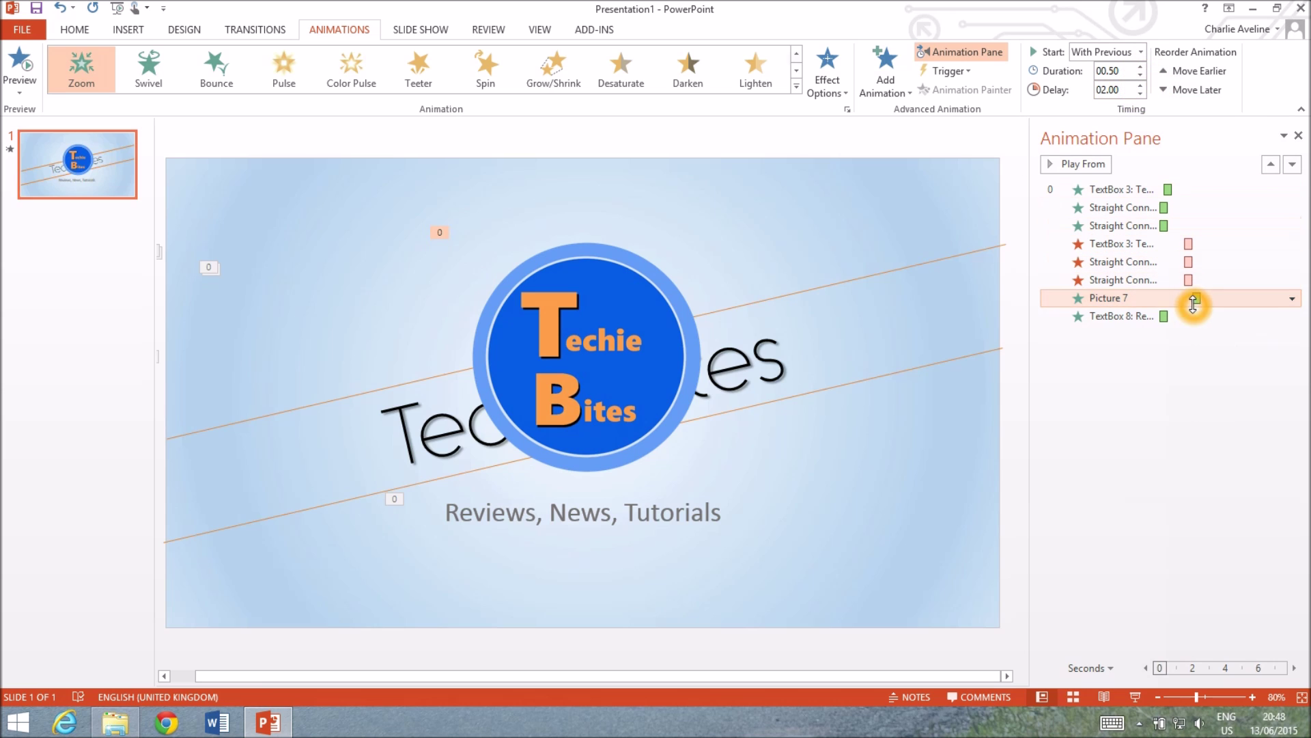
{"action": "left_click", "coordinate": [1193, 317]}
{"action": "left_click", "coordinate": [1139, 86]}
{"action": "left_click", "coordinate": [1140, 86]}
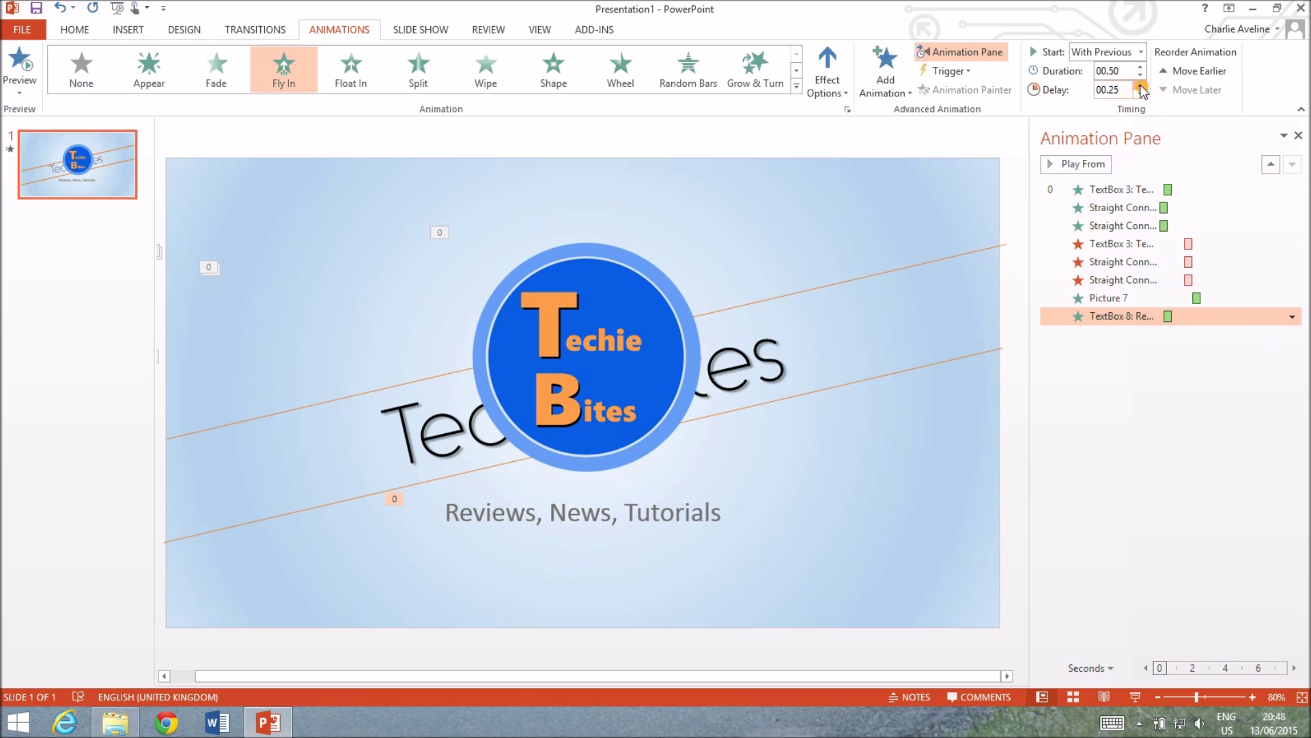
{"action": "left_click", "coordinate": [1139, 85]}
{"action": "left_click", "coordinate": [1140, 85]}
{"action": "left_click", "coordinate": [1140, 85]}
{"action": "left_click", "coordinate": [1140, 85]}
{"action": "left_click", "coordinate": [1140, 85]}
{"action": "left_click", "coordinate": [1139, 86]}
{"action": "left_click", "coordinate": [1140, 85]}
Export the presentation as a Computer & HD Displays video, reaching the MPEG-4 save dialog
{"action": "left_click", "coordinate": [32, 26]}
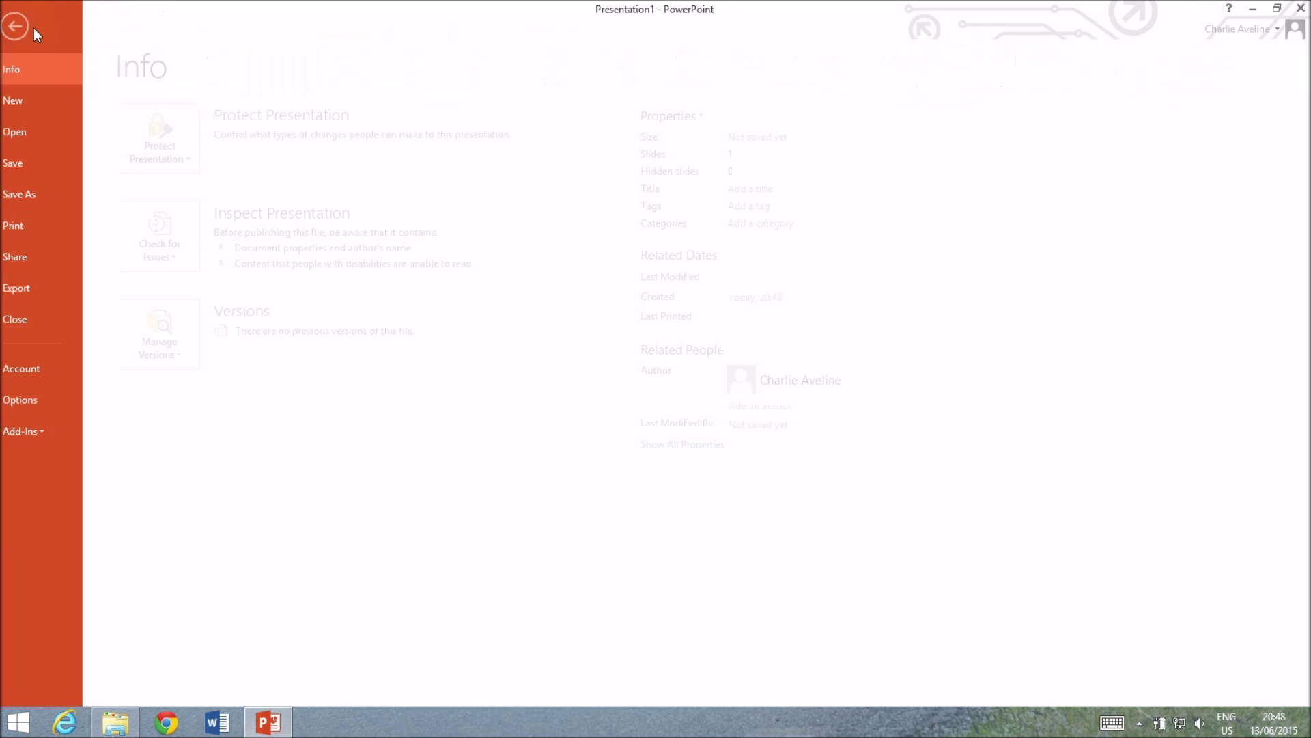
{"action": "left_click", "coordinate": [52, 297]}
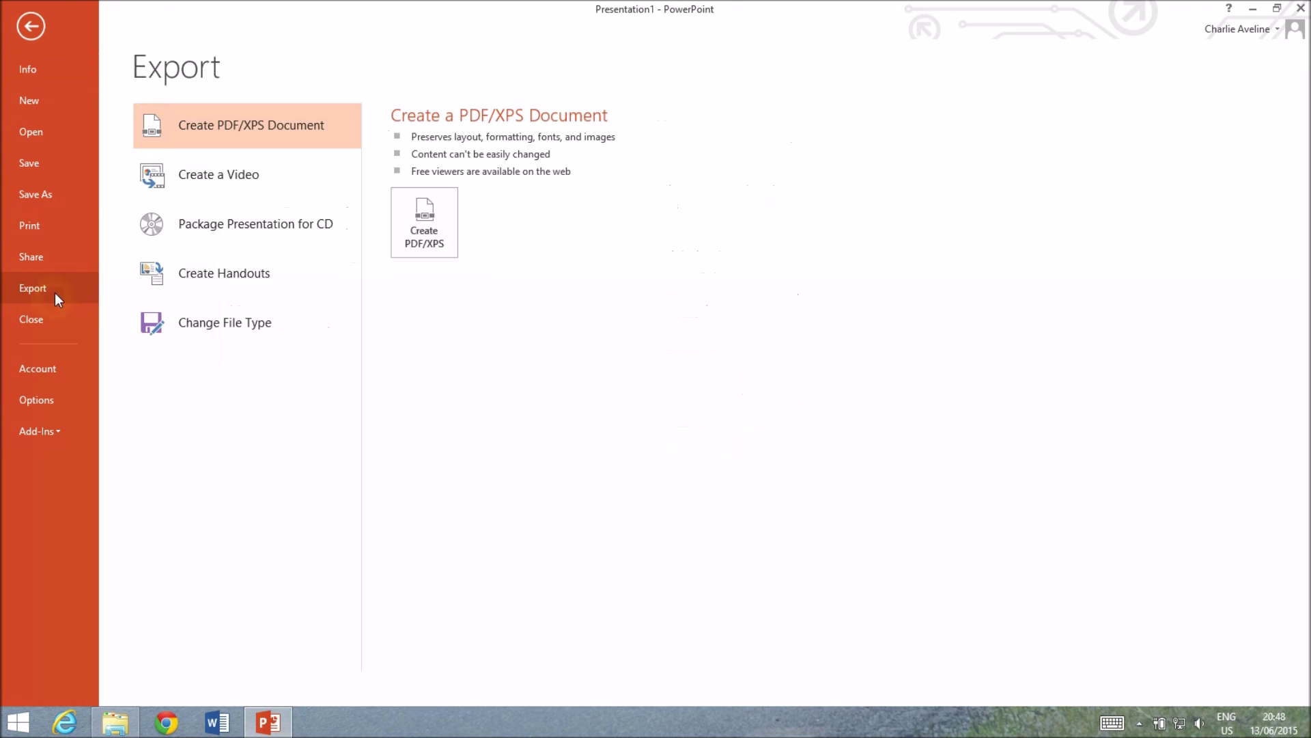
{"action": "left_click", "coordinate": [231, 171]}
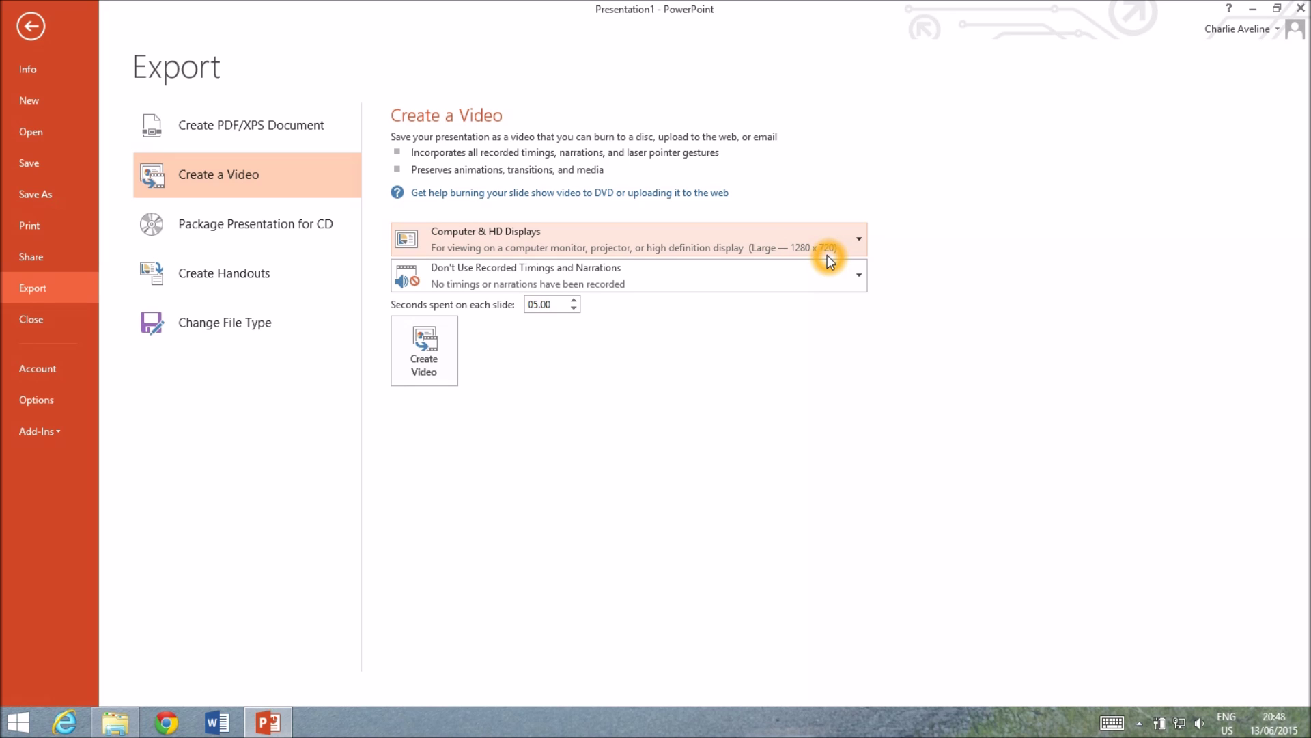
{"action": "left_click", "coordinate": [415, 368]}
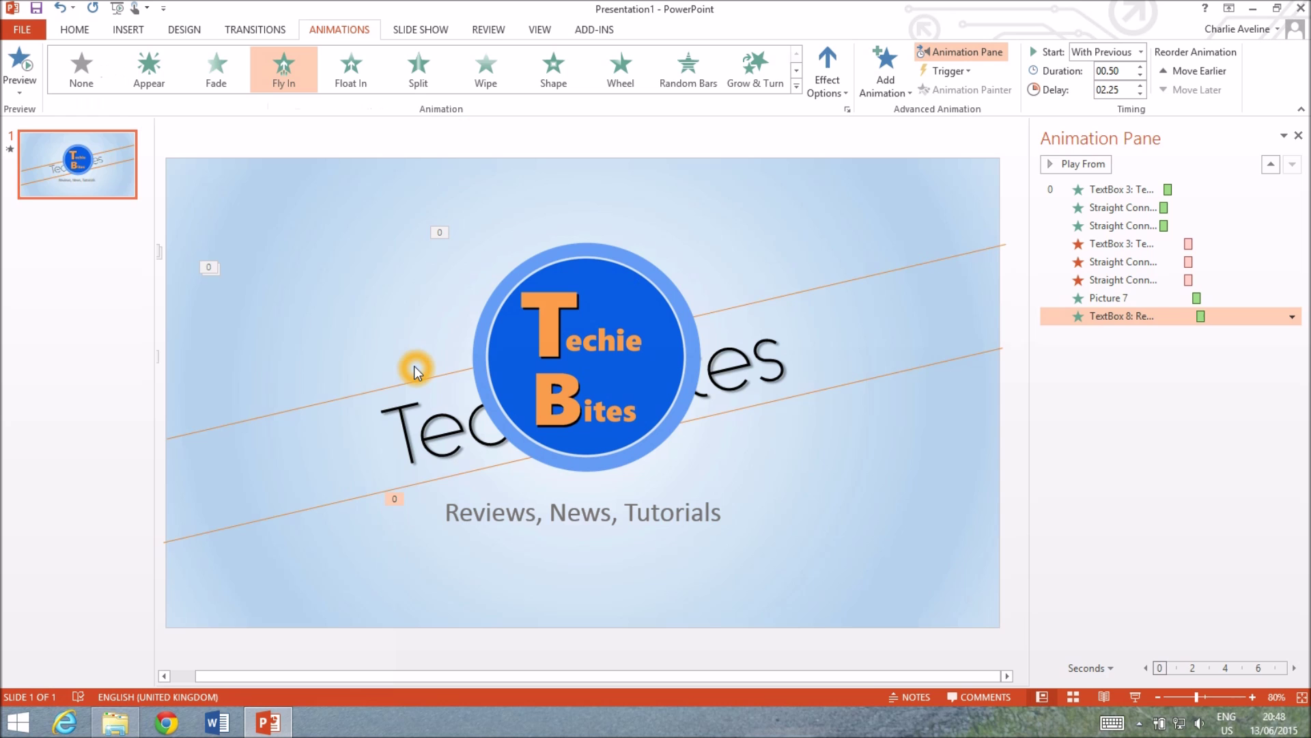
Save the video as Intro in the Intros\Videos folder
{"action": "double_click", "coordinate": [285, 142]}
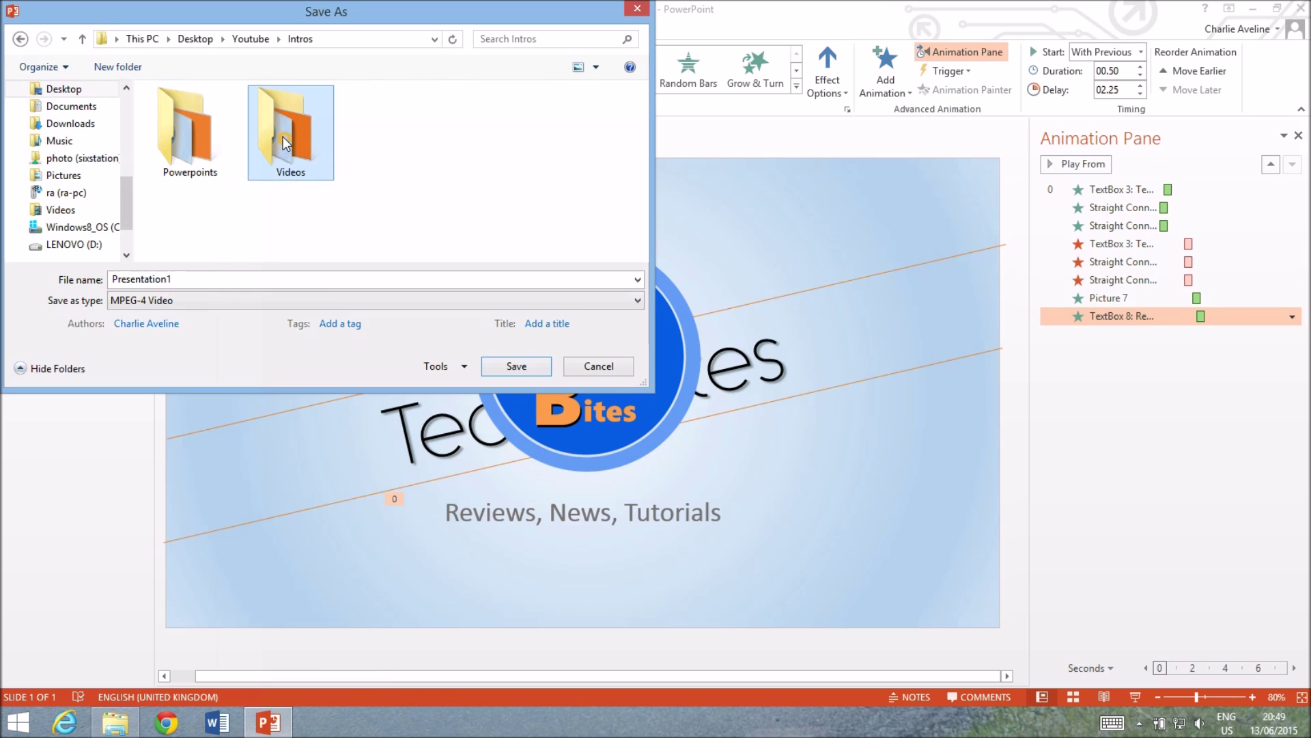
{"action": "left_click", "coordinate": [287, 127]}
{"action": "left_click", "coordinate": [225, 273]}
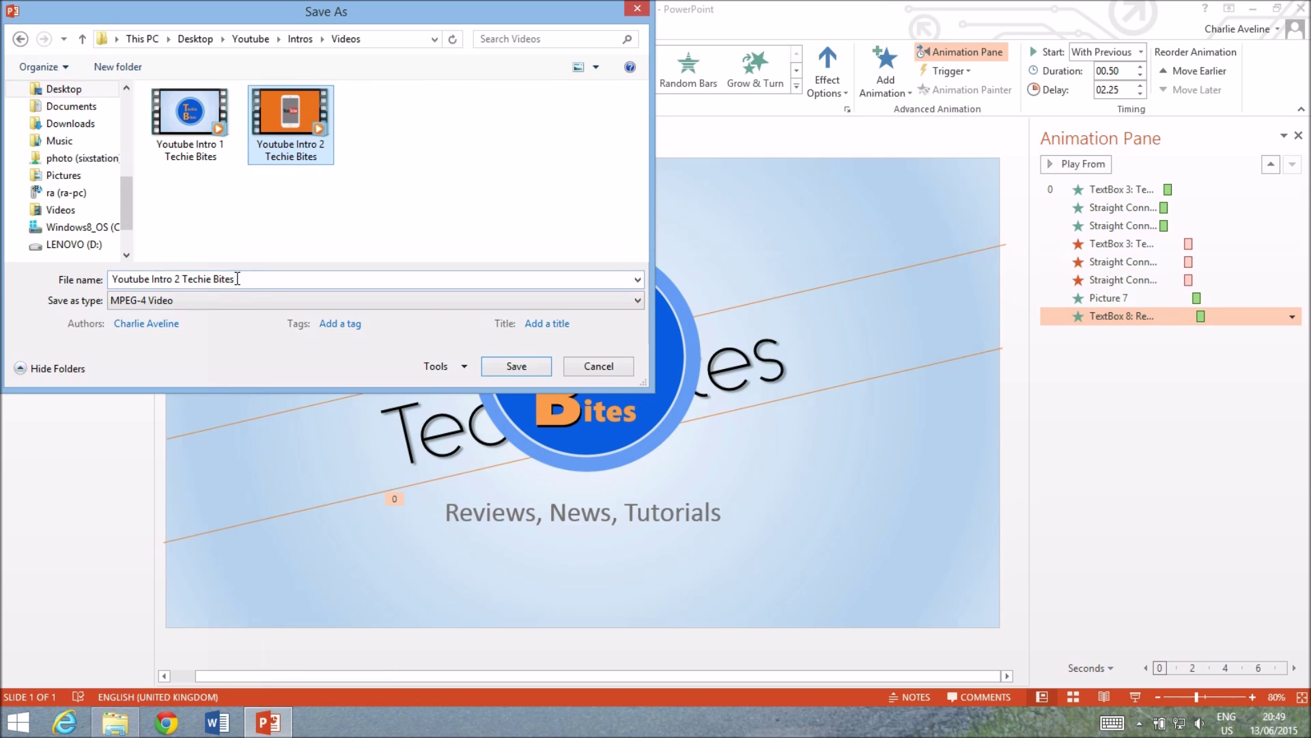
{"action": "key", "text": "ctrl+a"}
{"action": "key", "text": "BackSpace"}
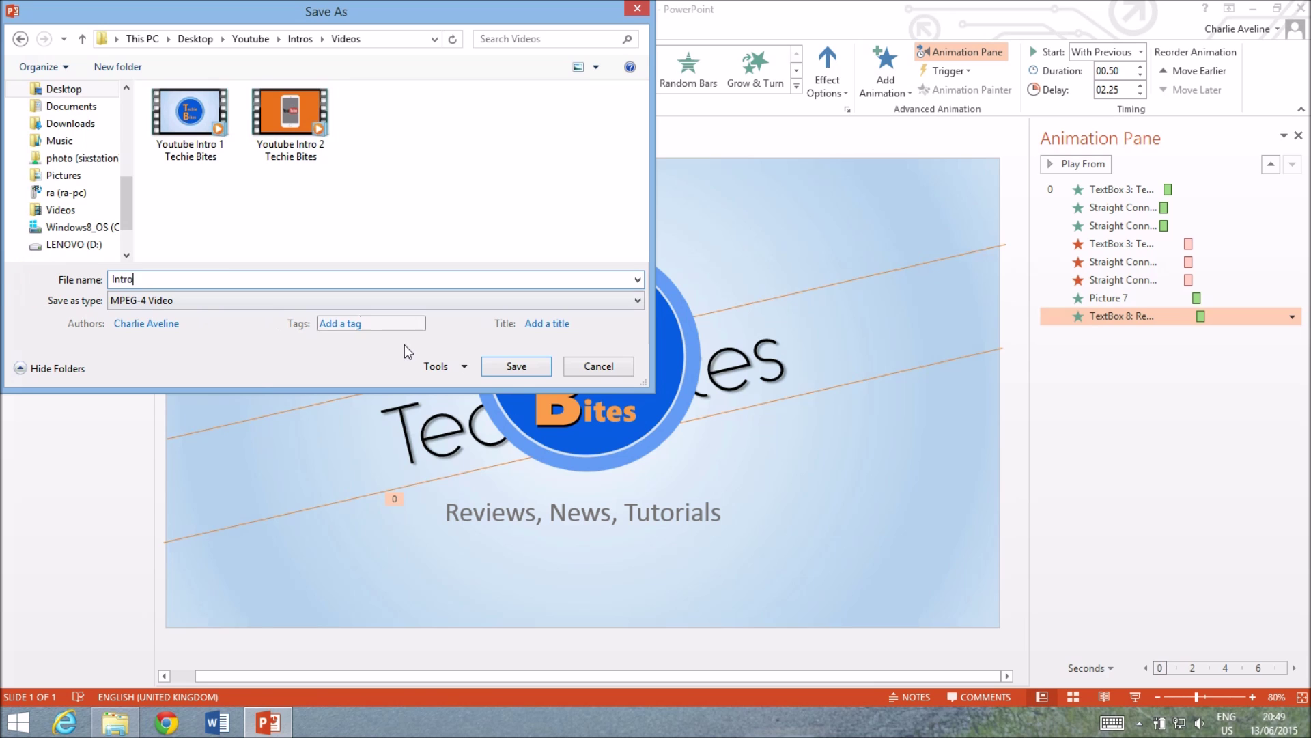
{"action": "left_click", "coordinate": [513, 369]}
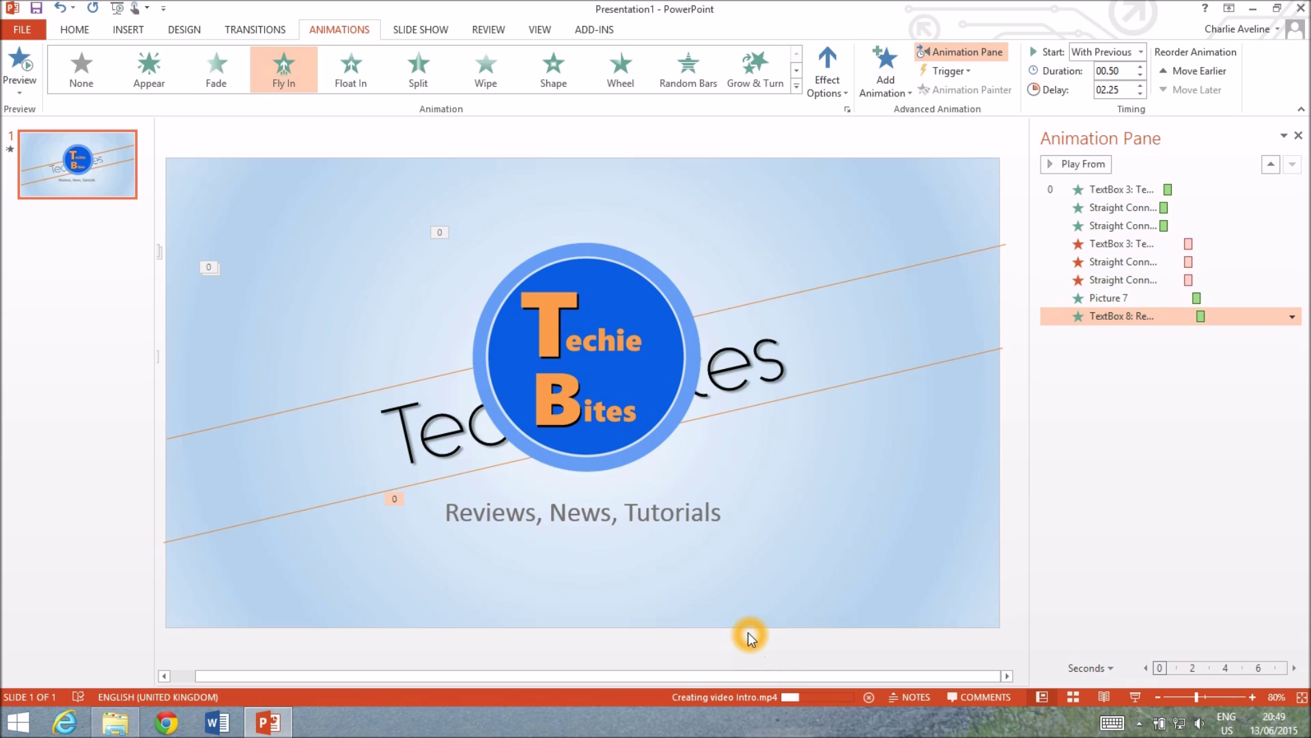
Close PowerPoint without saving the presentation changes
{"action": "left_click", "coordinate": [809, 332]}
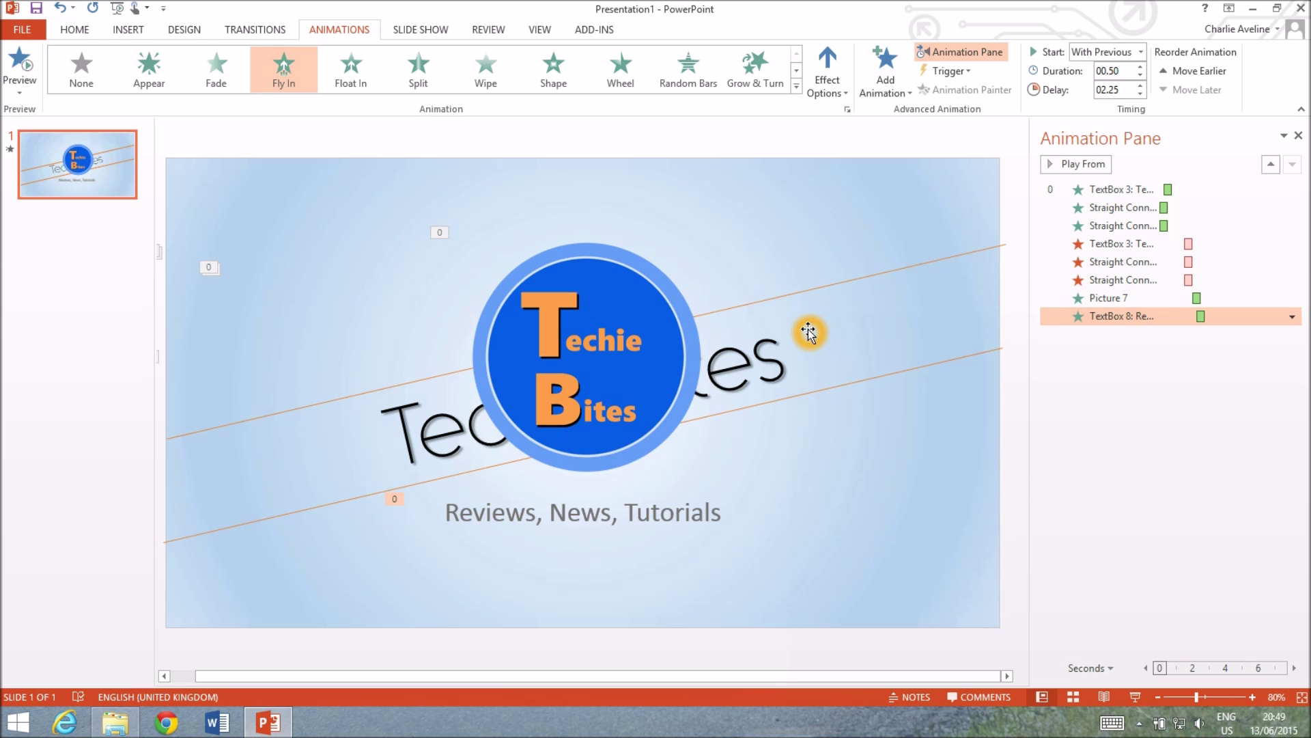
{"action": "left_click", "coordinate": [1301, 10]}
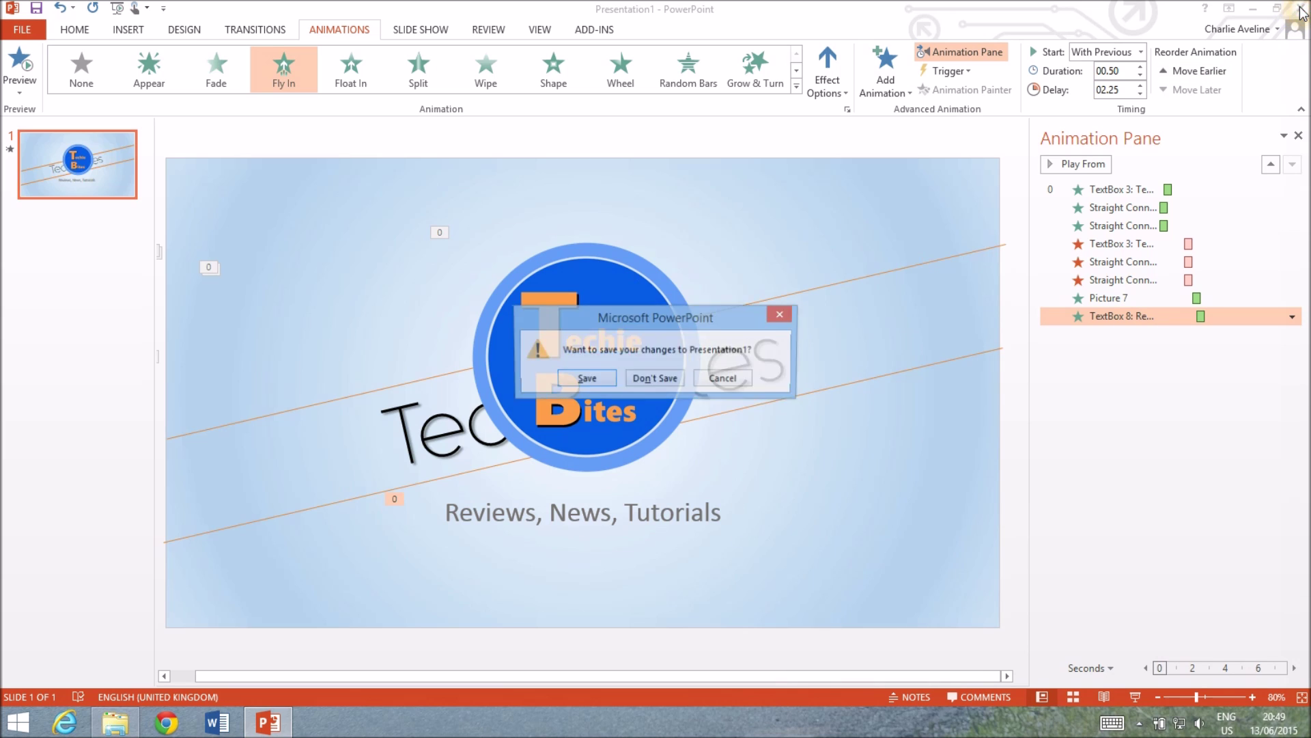
{"action": "left_click", "coordinate": [666, 379]}
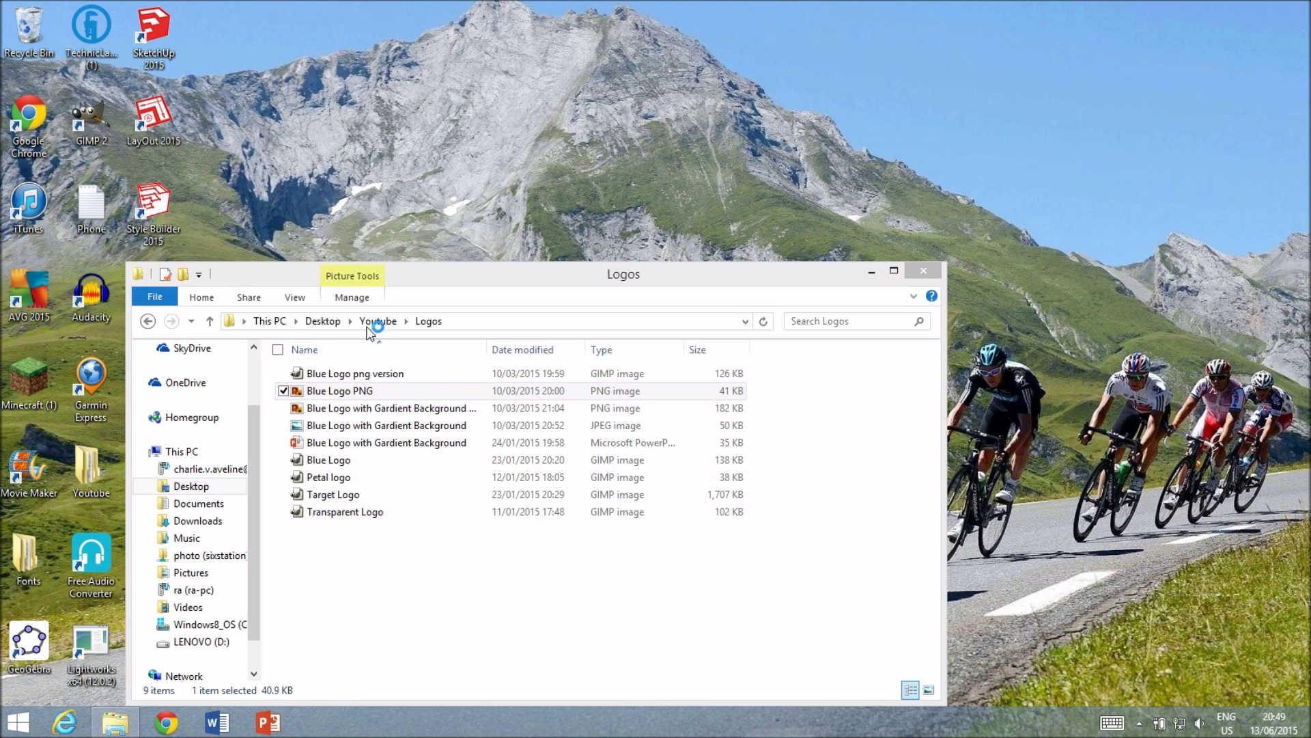
Browse from Youtube into Intros\Videos and play the new Intro video
{"action": "left_click", "coordinate": [367, 321]}
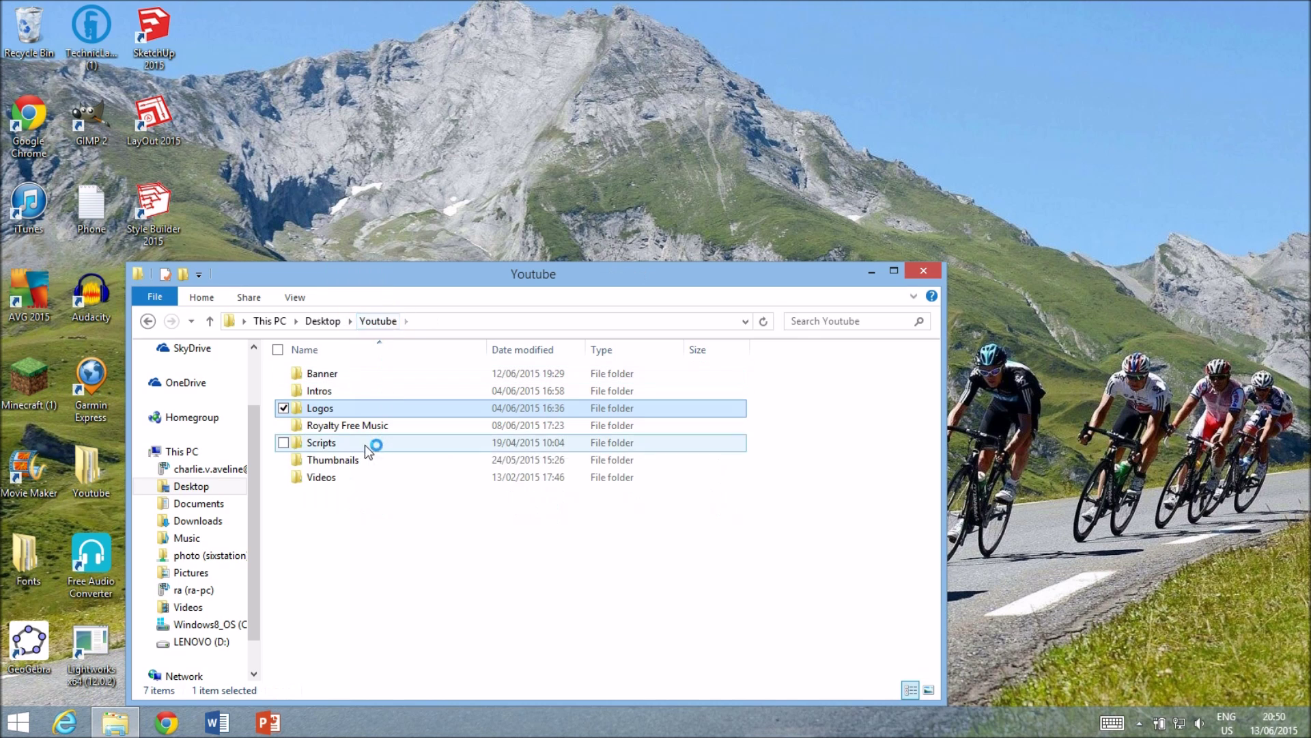
{"action": "left_click", "coordinate": [333, 390]}
{"action": "double_click", "coordinate": [333, 390]}
{"action": "double_click", "coordinate": [382, 396]}
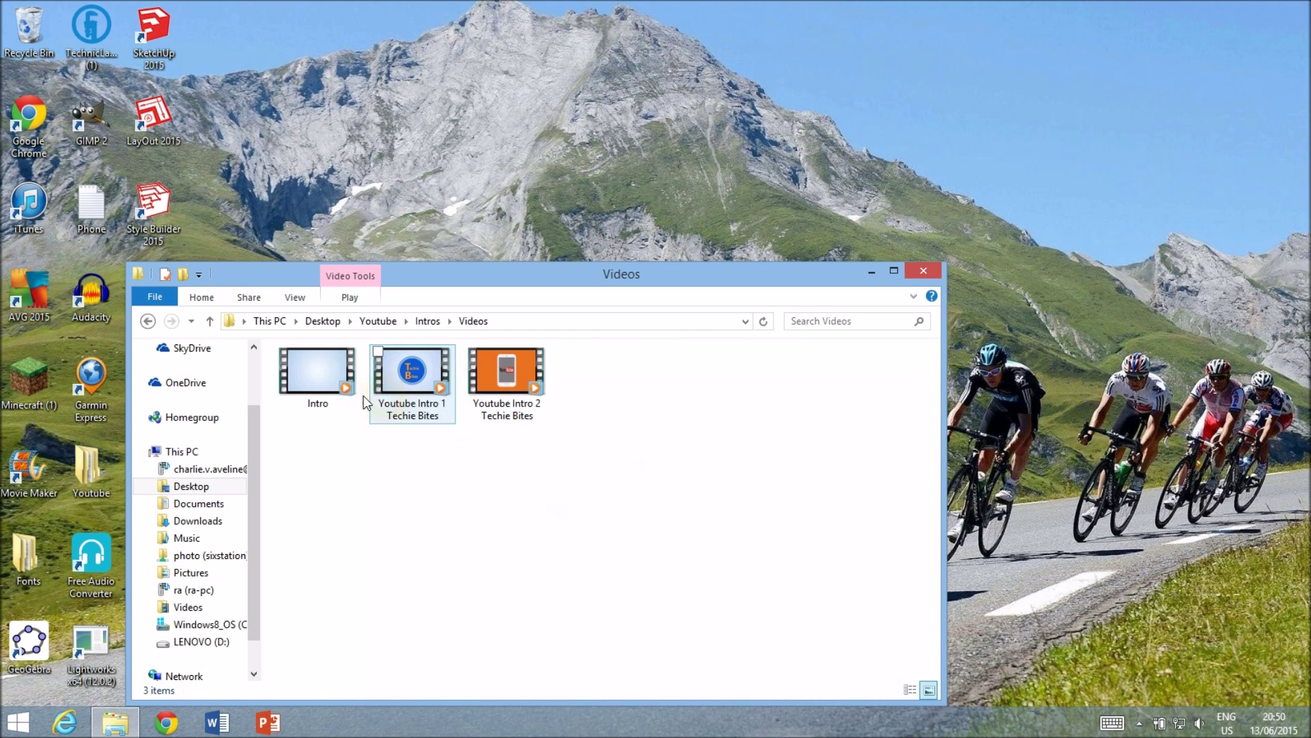
{"action": "double_click", "coordinate": [336, 391]}
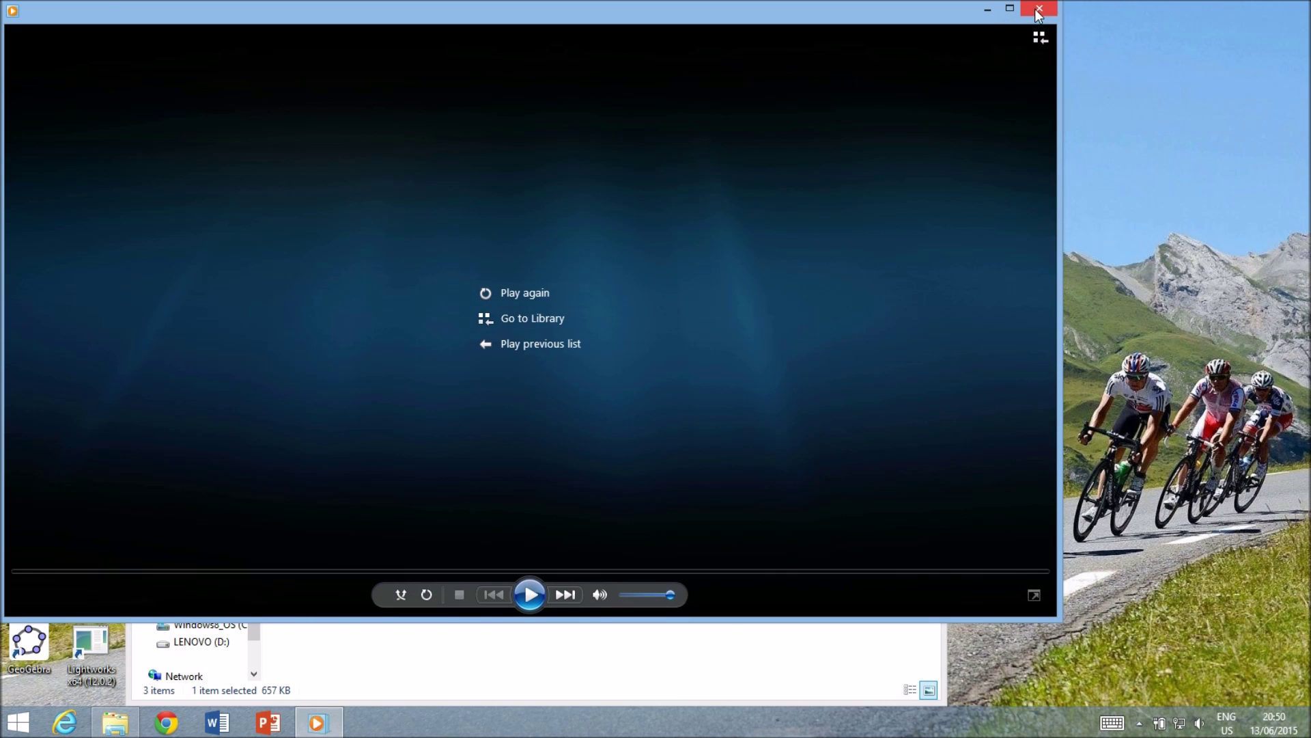
Close Windows Media Player once the Intro video finishes playing
{"action": "left_click", "coordinate": [1037, 8]}
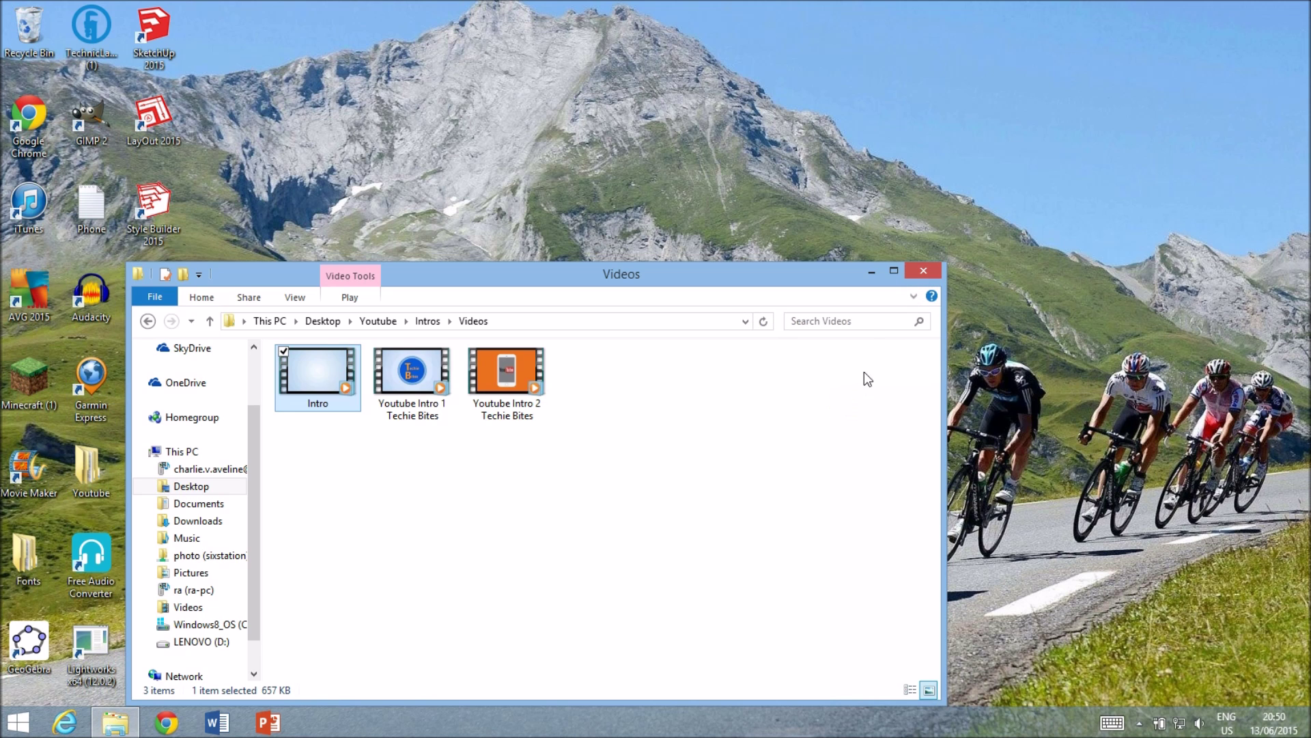
Close the Videos File Explorer window to leave the desktop showing
{"action": "left_click", "coordinate": [917, 272]}
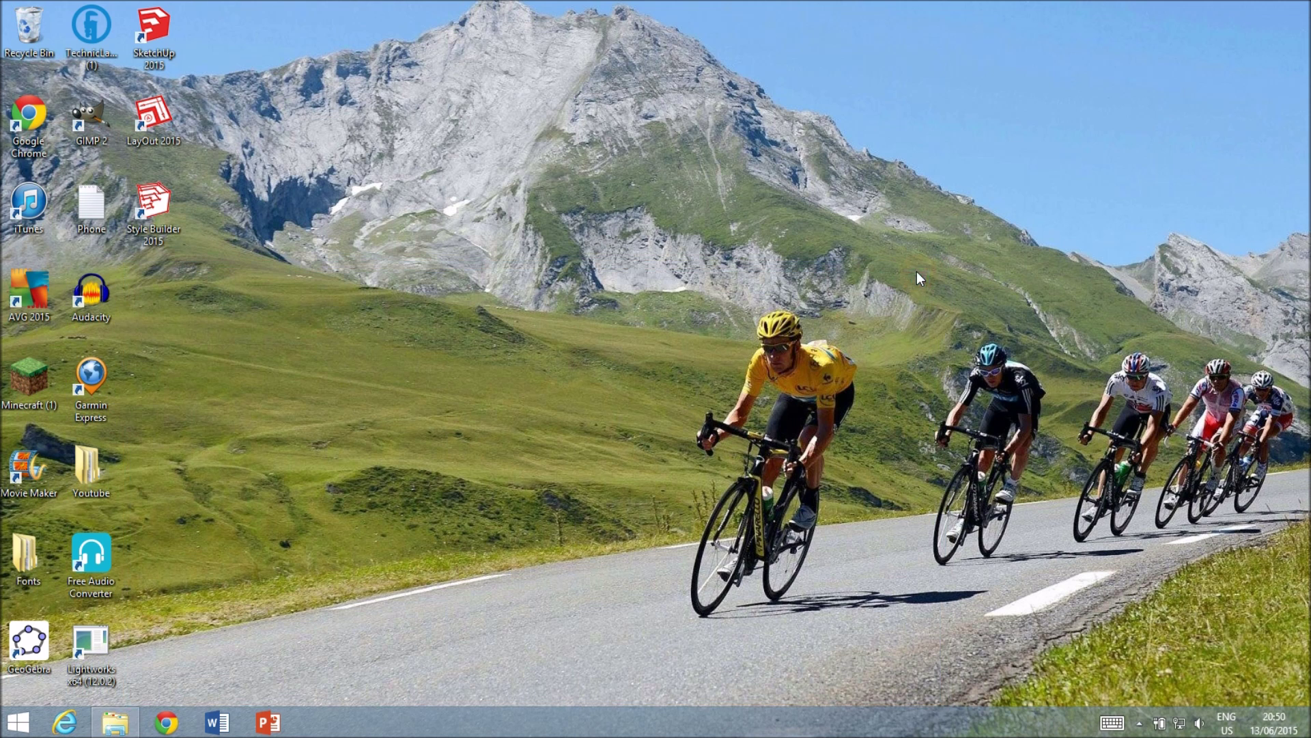